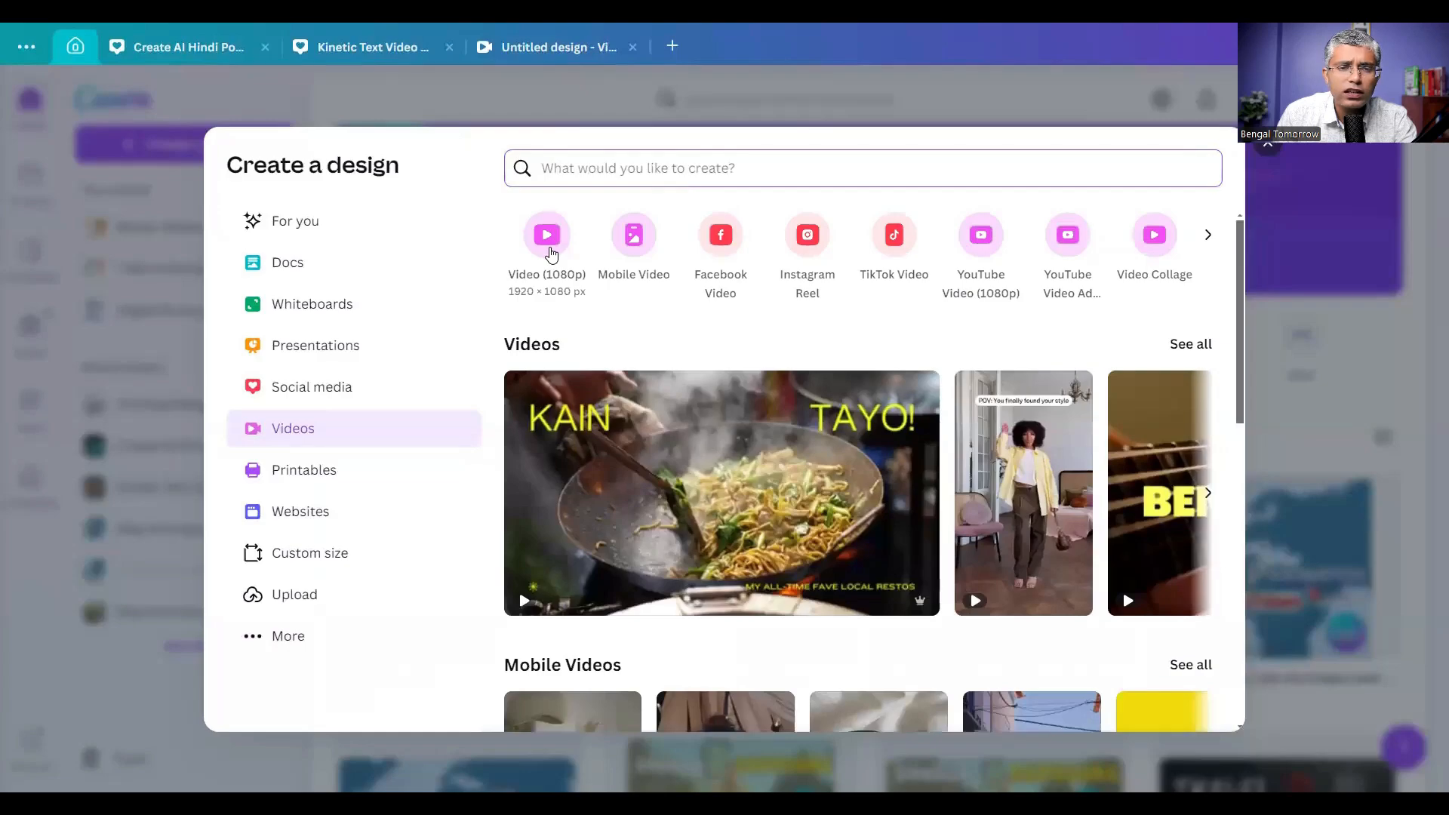
- Create a blank 1920 × 1080 px video and add the recently used photo of the couple holding hands outdoors
left_click(548, 237)
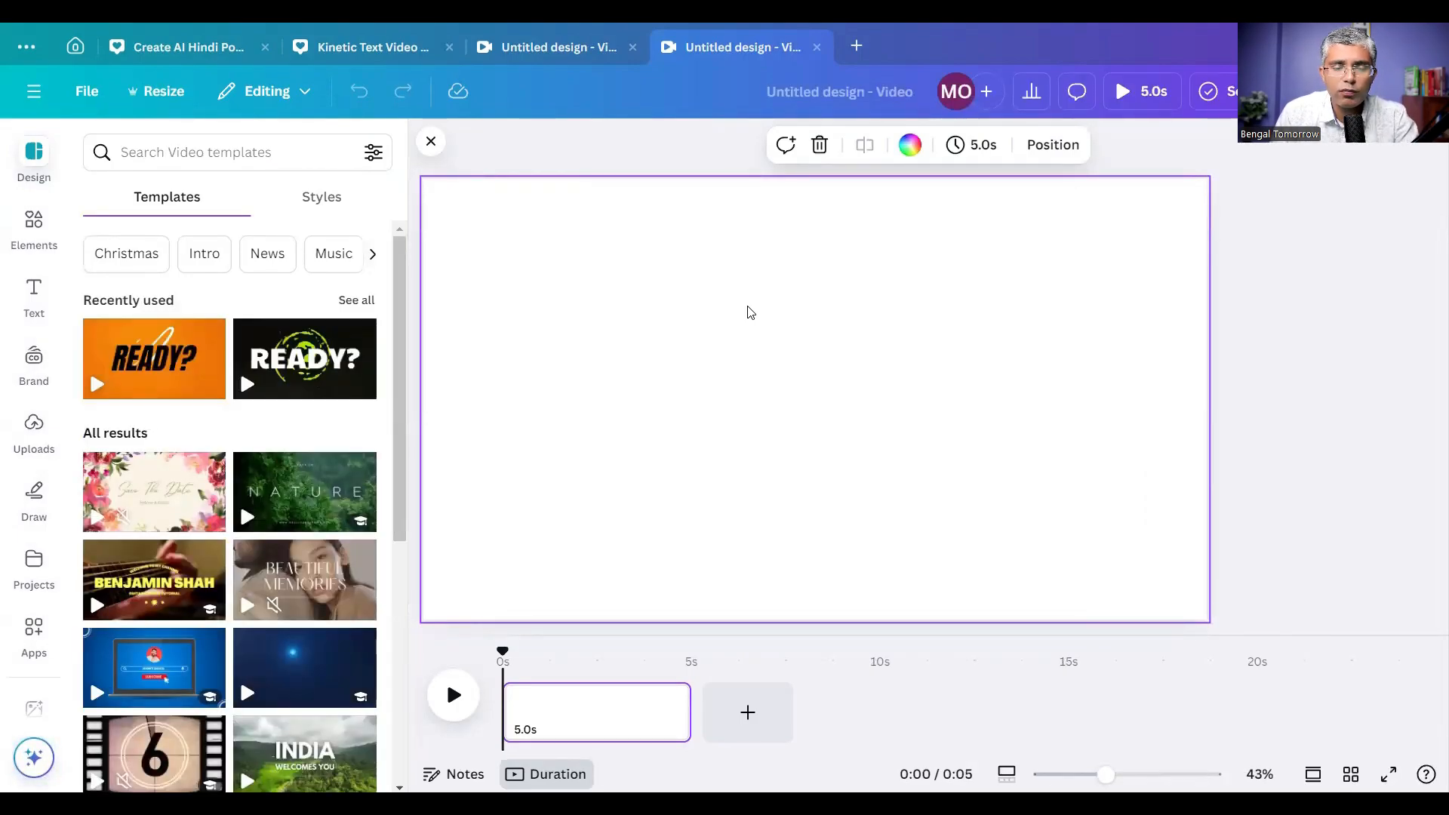
left_click(223, 155)
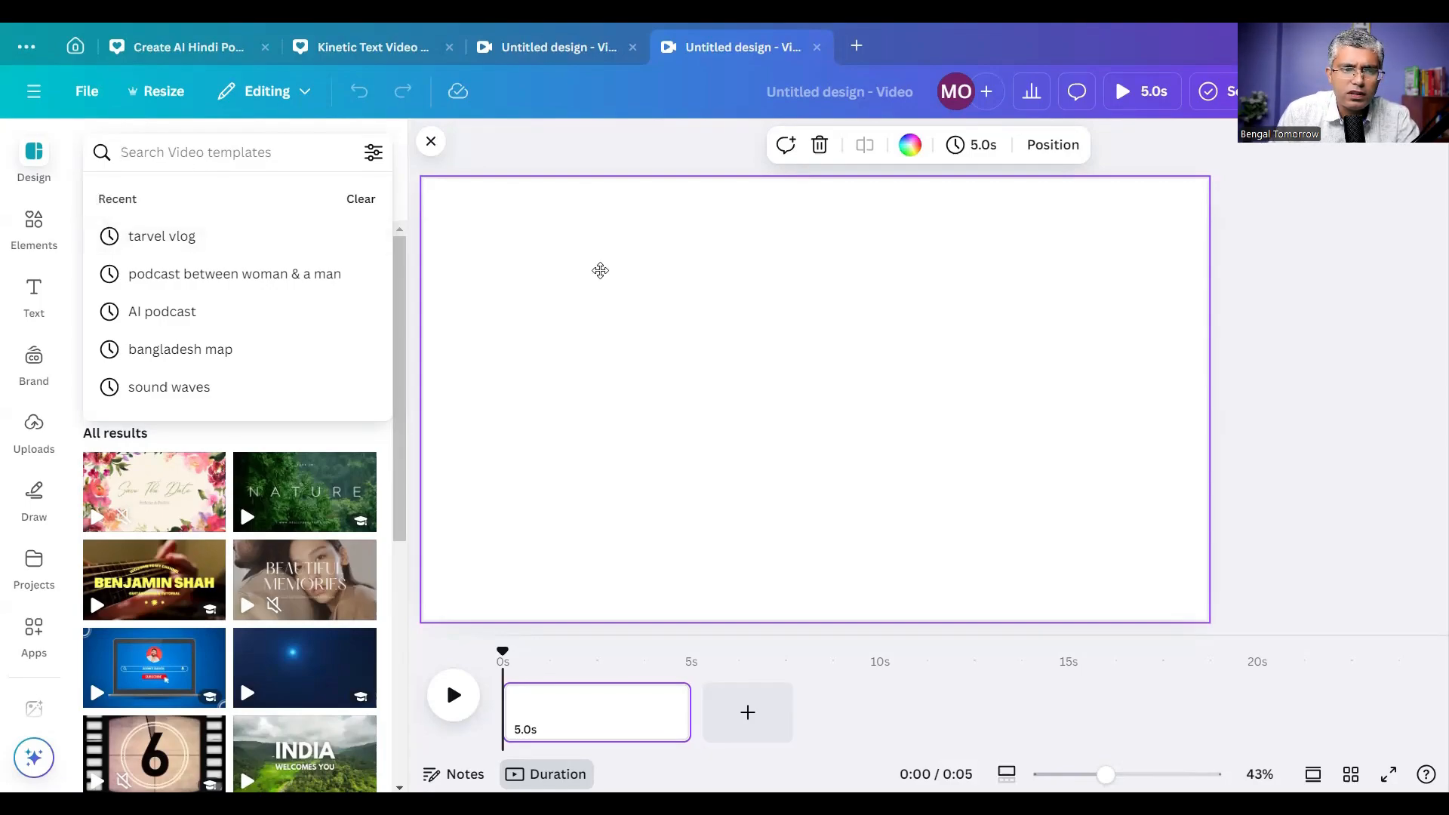
left_click(31, 248)
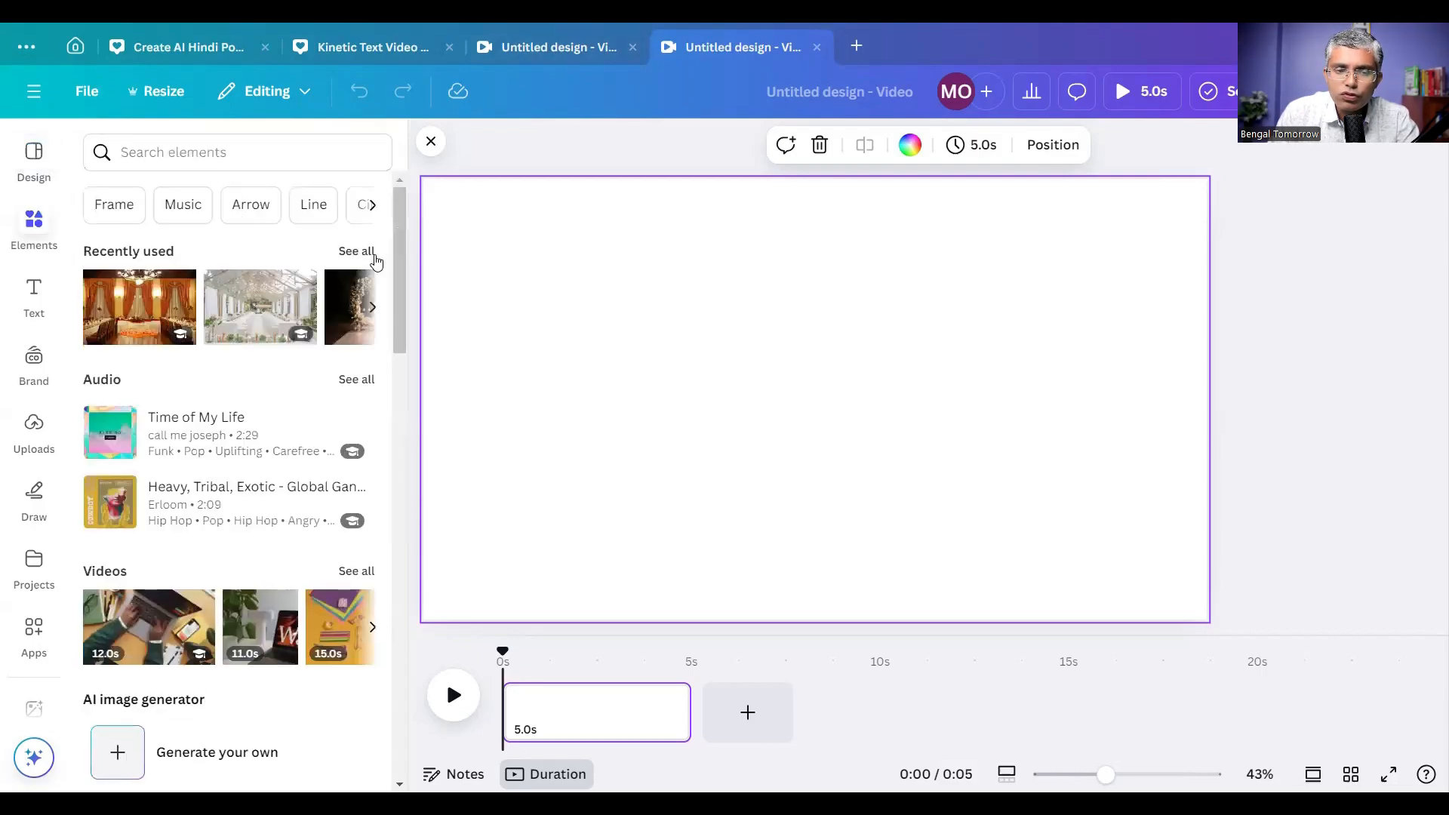
left_click(372, 308)
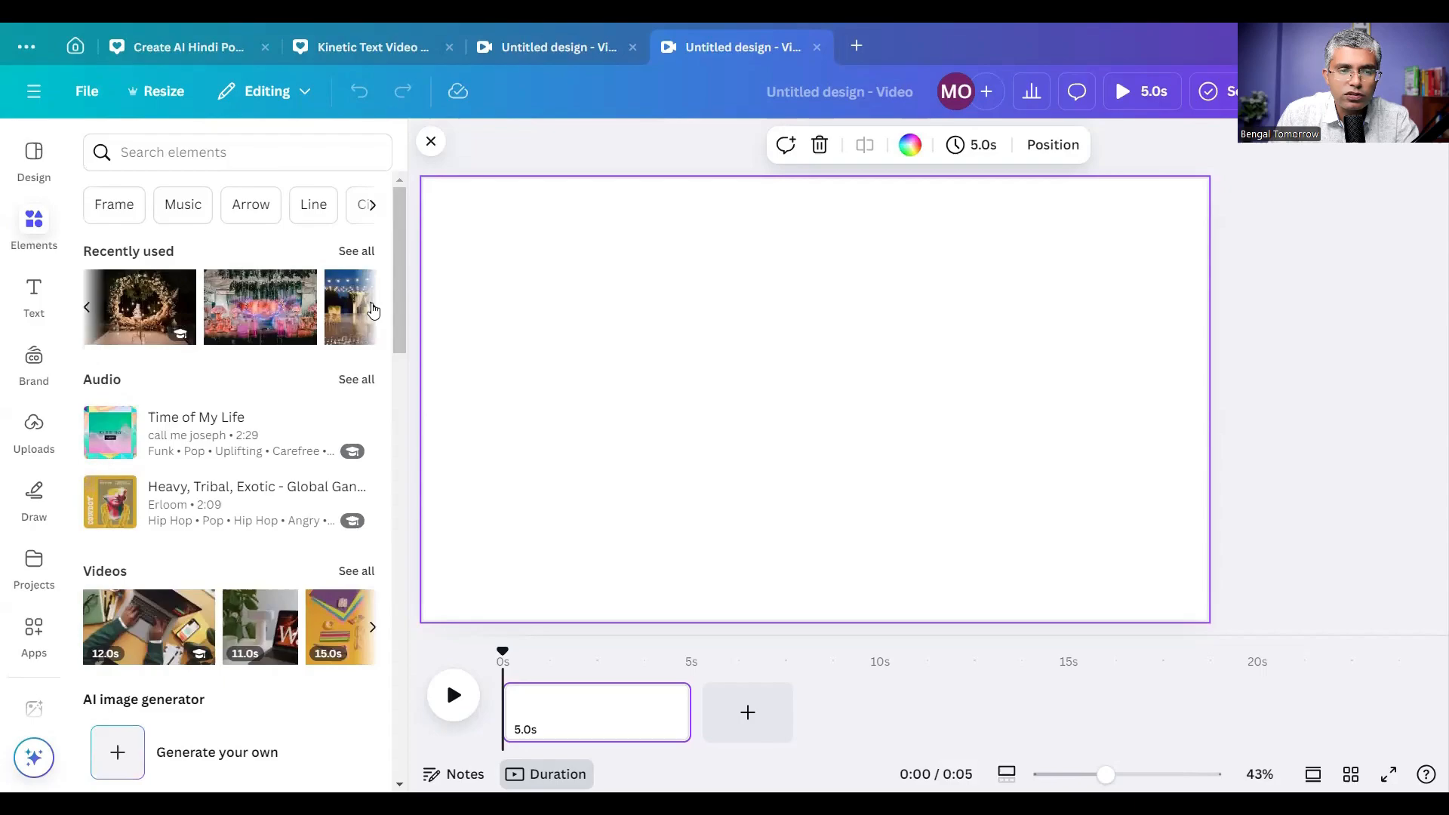
left_click(356, 251)
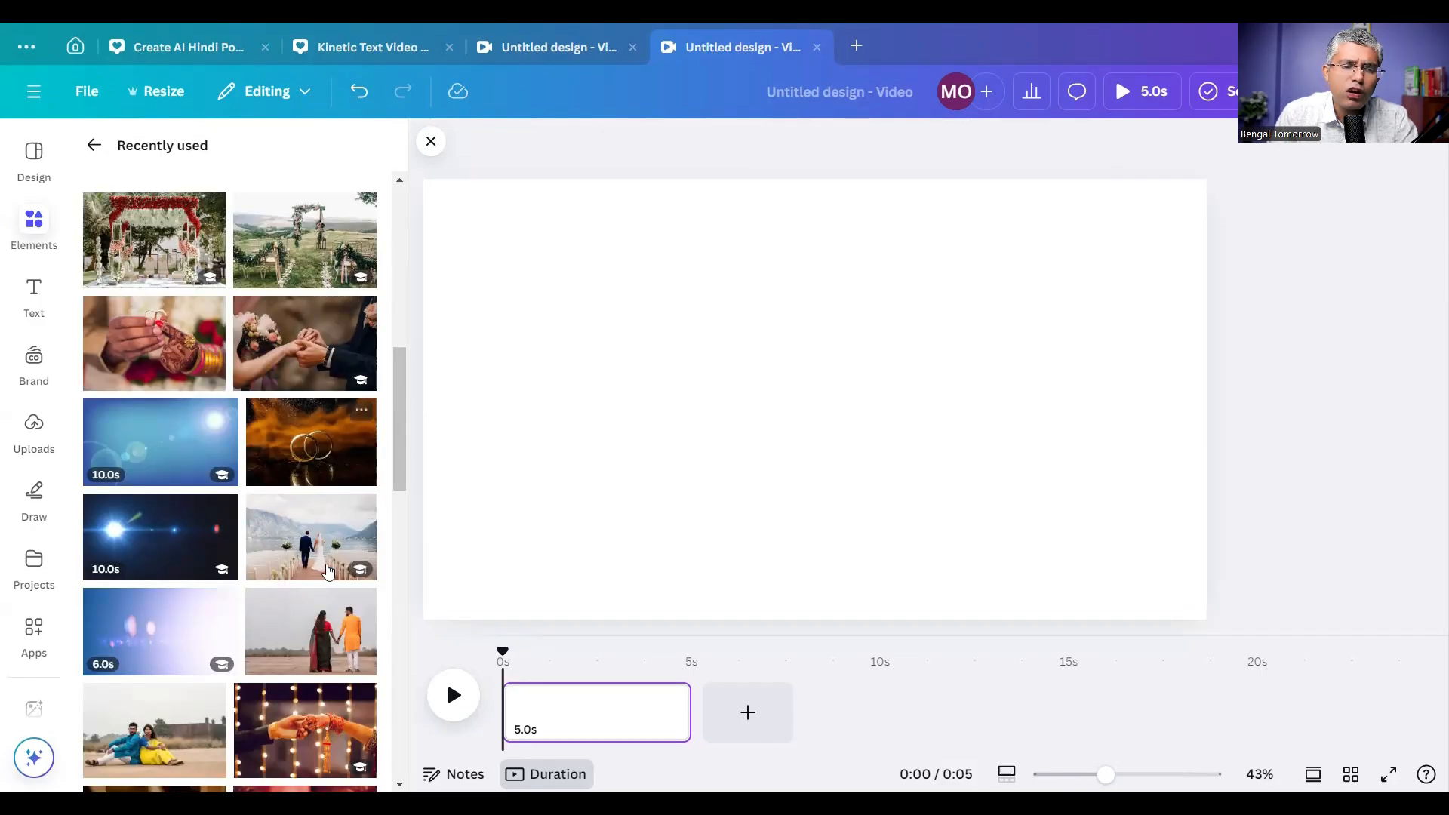
left_click(319, 622)
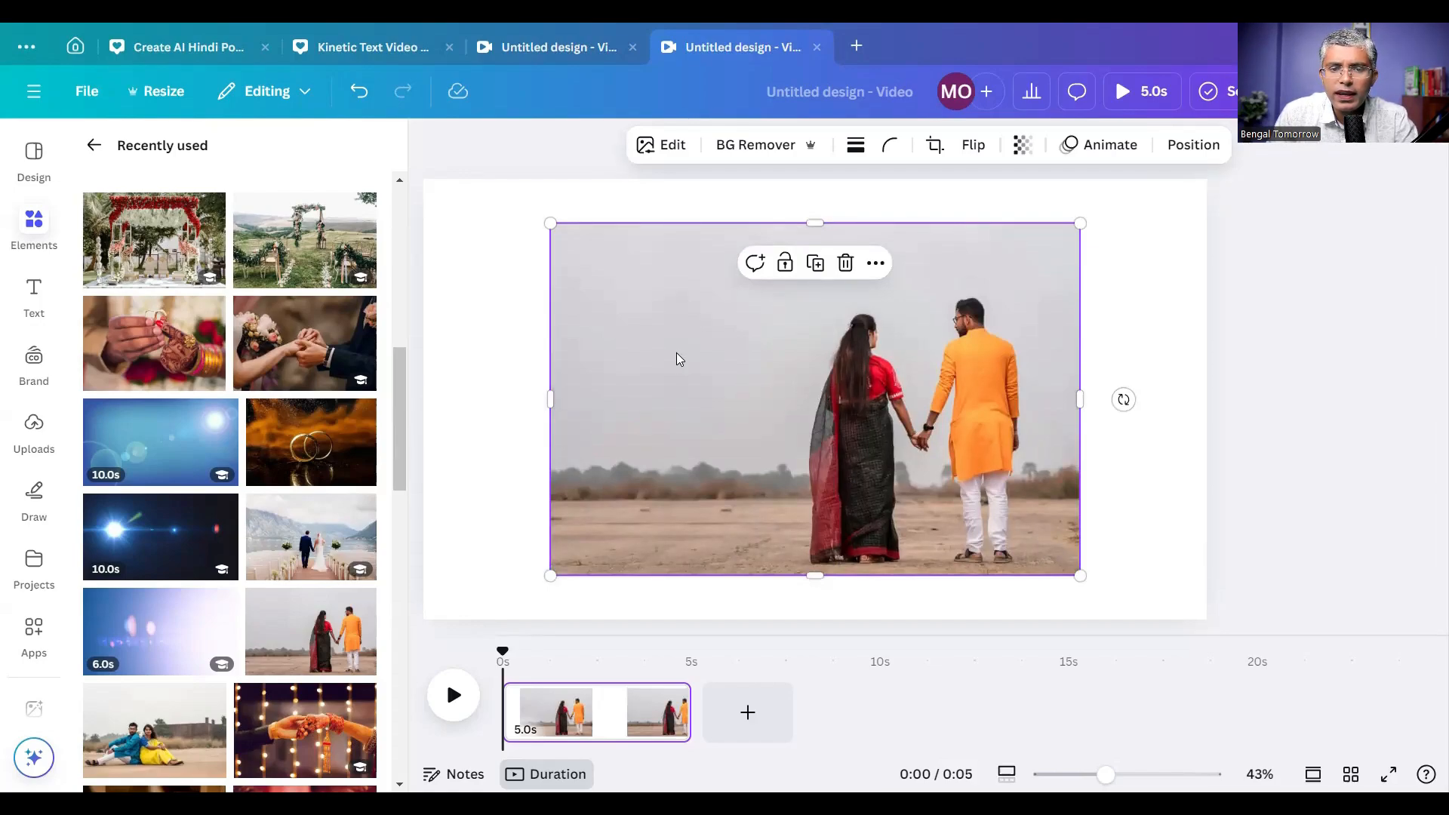
- Enlarge and reposition the couple photo so it covers the whole page with both people in frame
left_click_drag(677, 352, 533, 307)
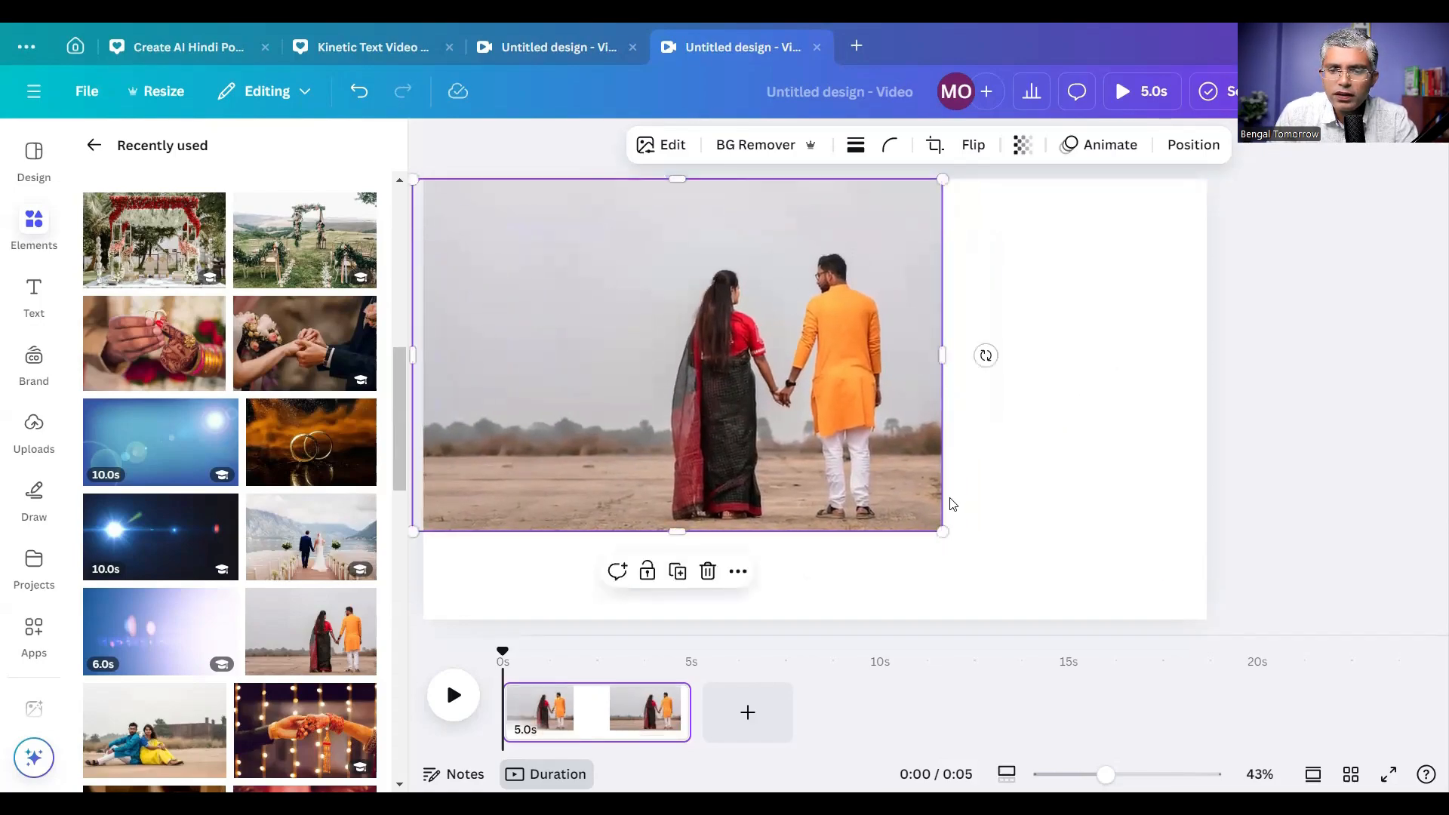
left_click_drag(942, 531, 1332, 694)
left_click_drag(712, 372, 533, 322)
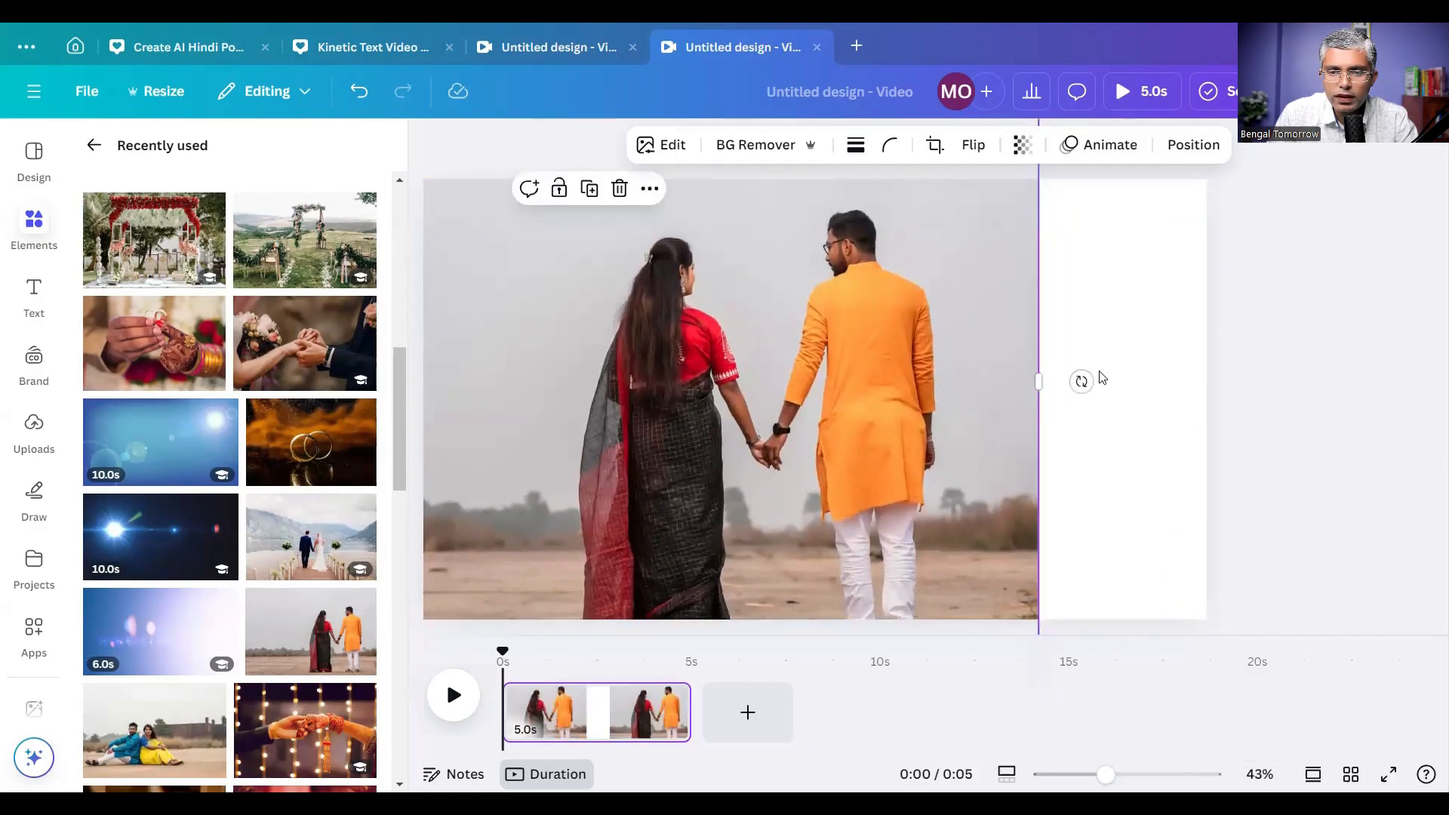
left_click_drag(1039, 385, 1225, 384)
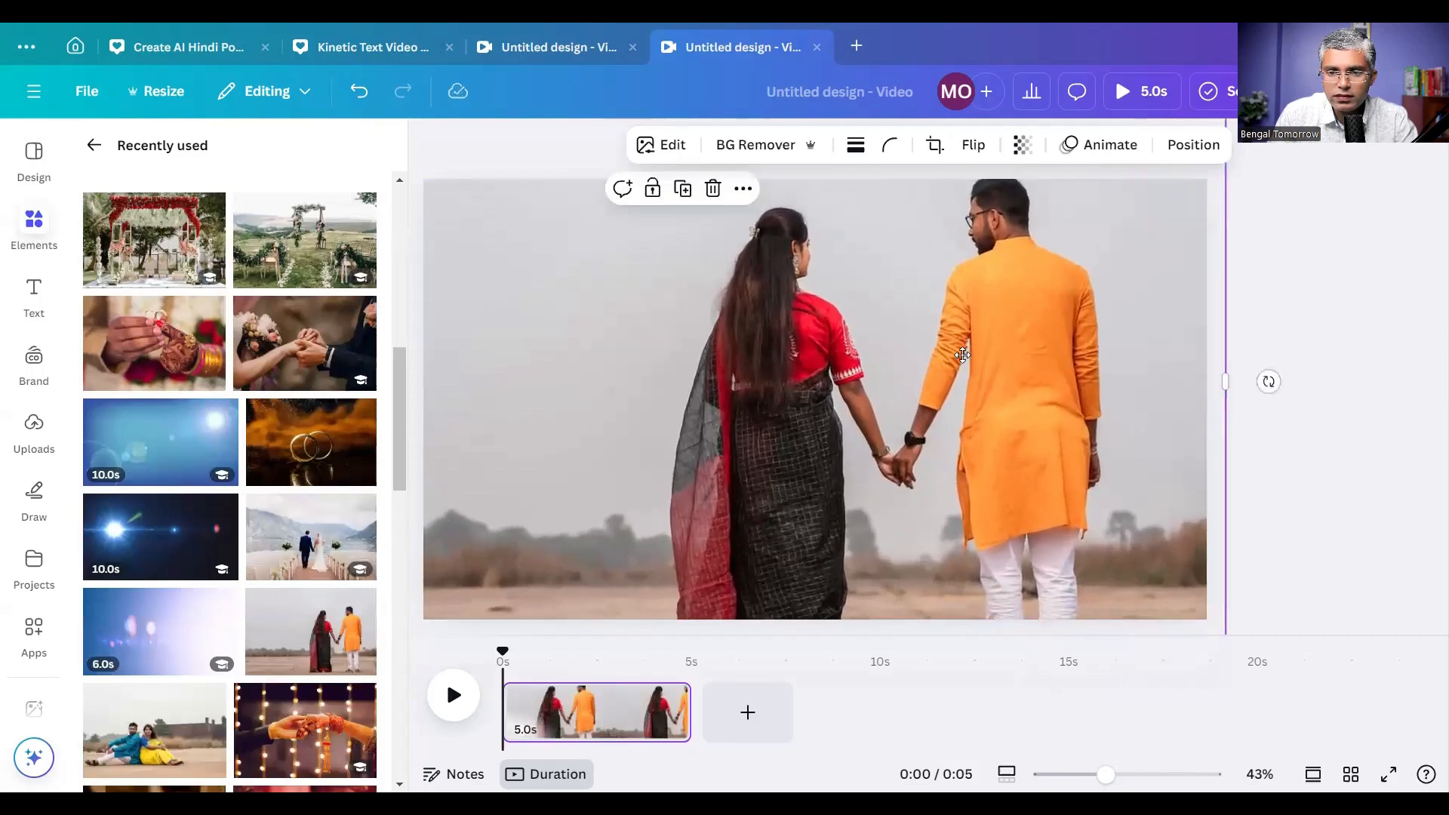
left_click_drag(969, 356, 943, 370)
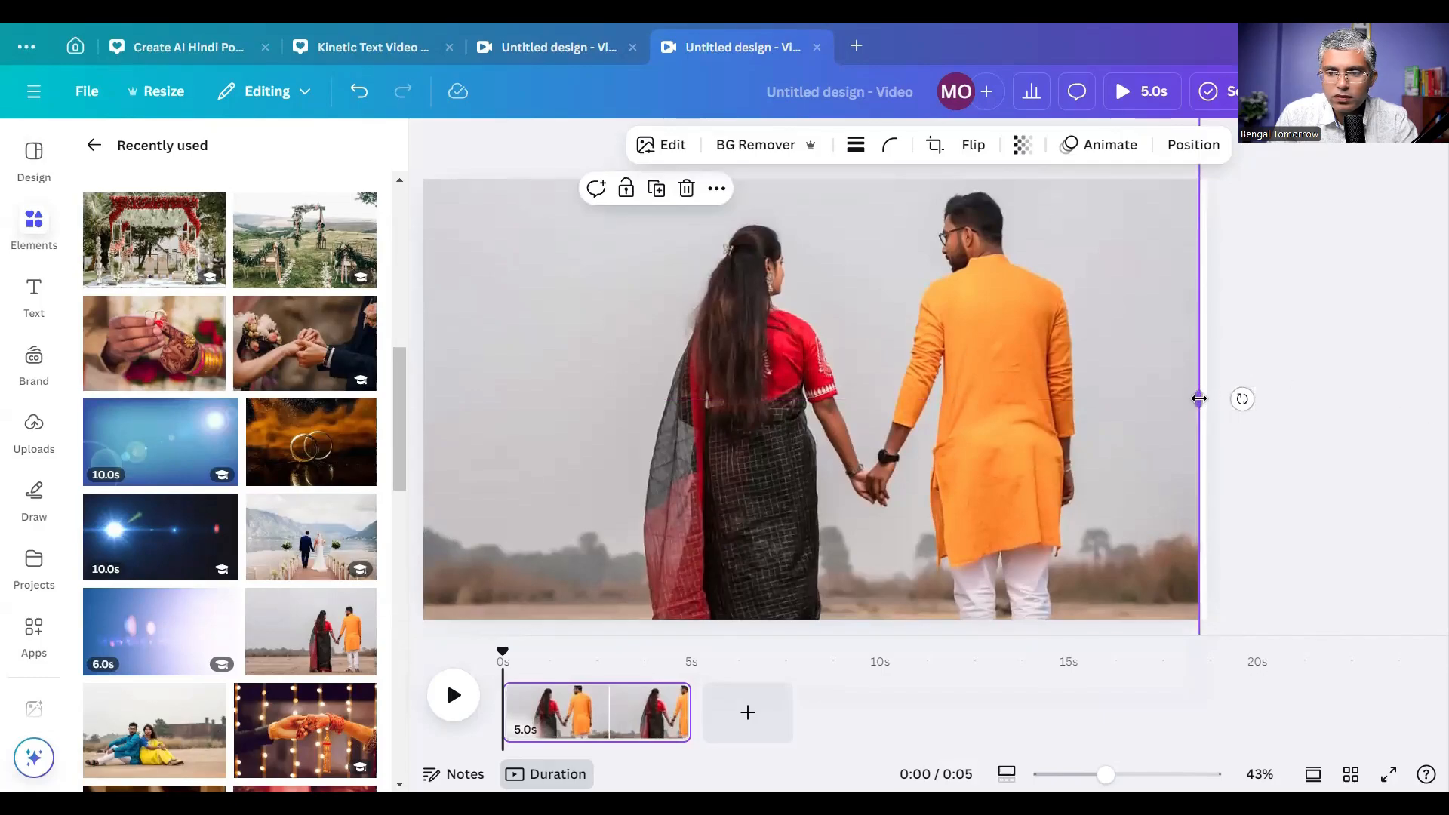
left_click_drag(1200, 399, 1214, 400)
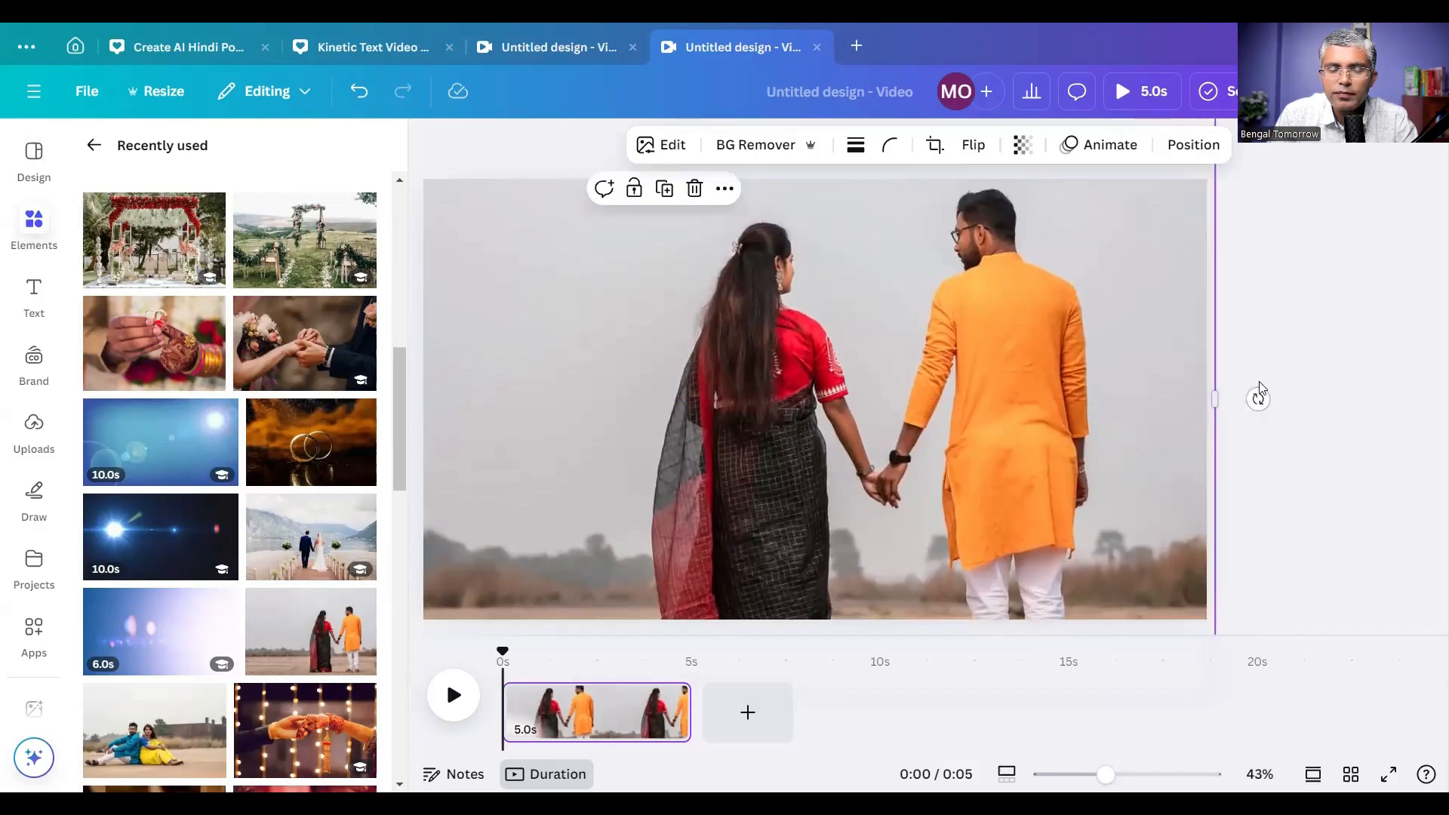
left_click(1304, 408)
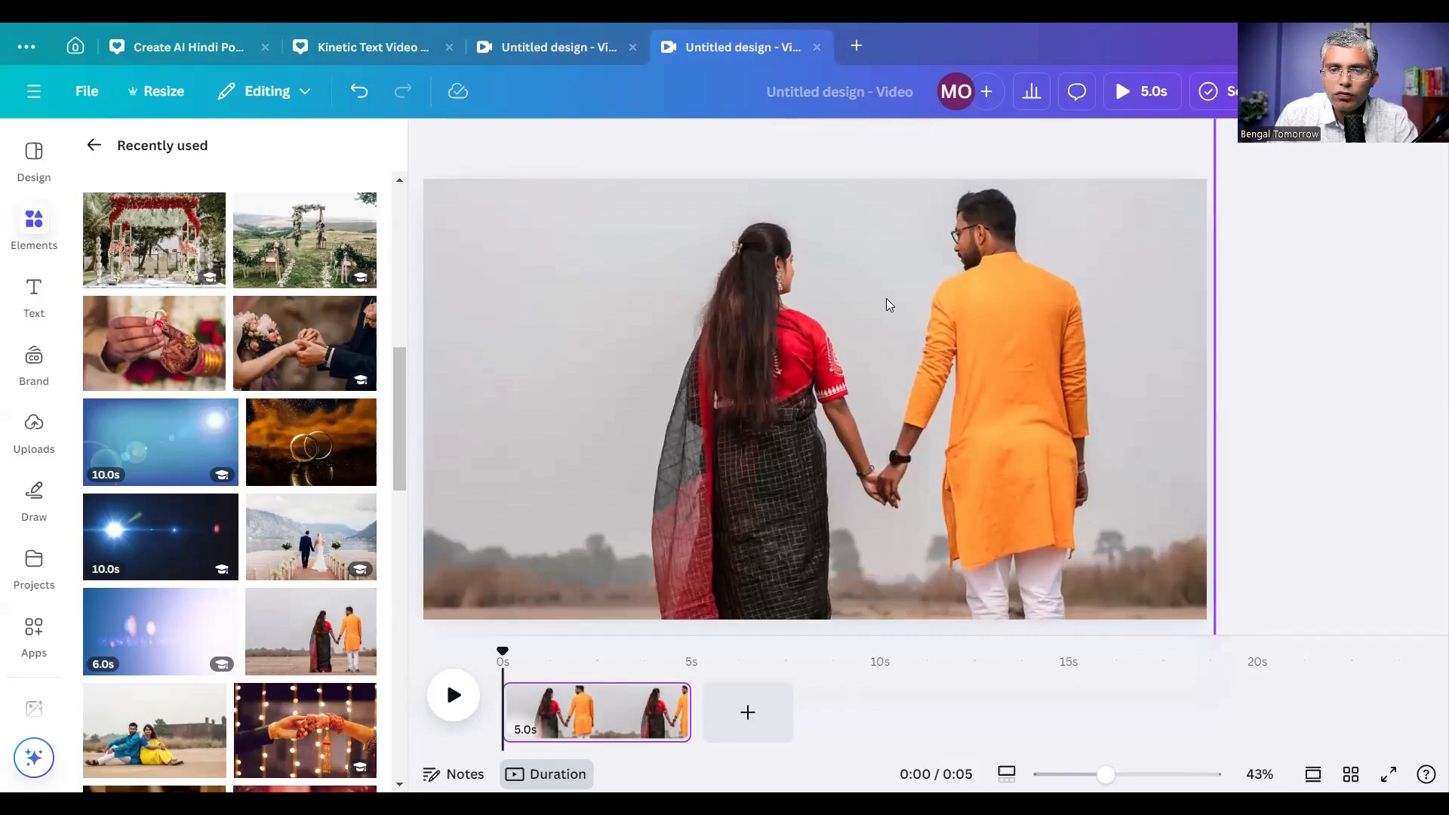
- Apply the Breathe animation to the background photo with its scale at maximum
left_click(1073, 272)
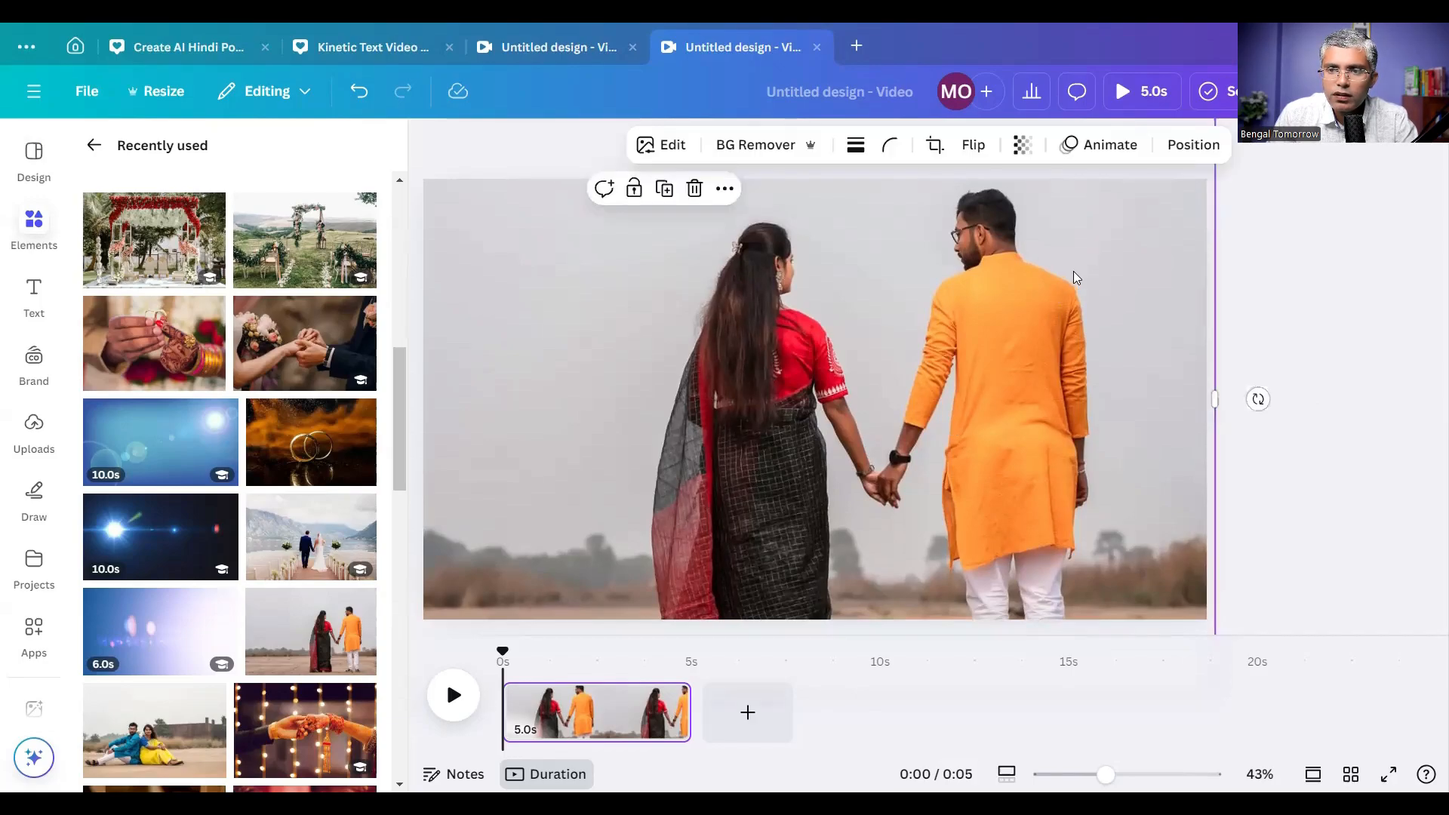
left_click(1110, 145)
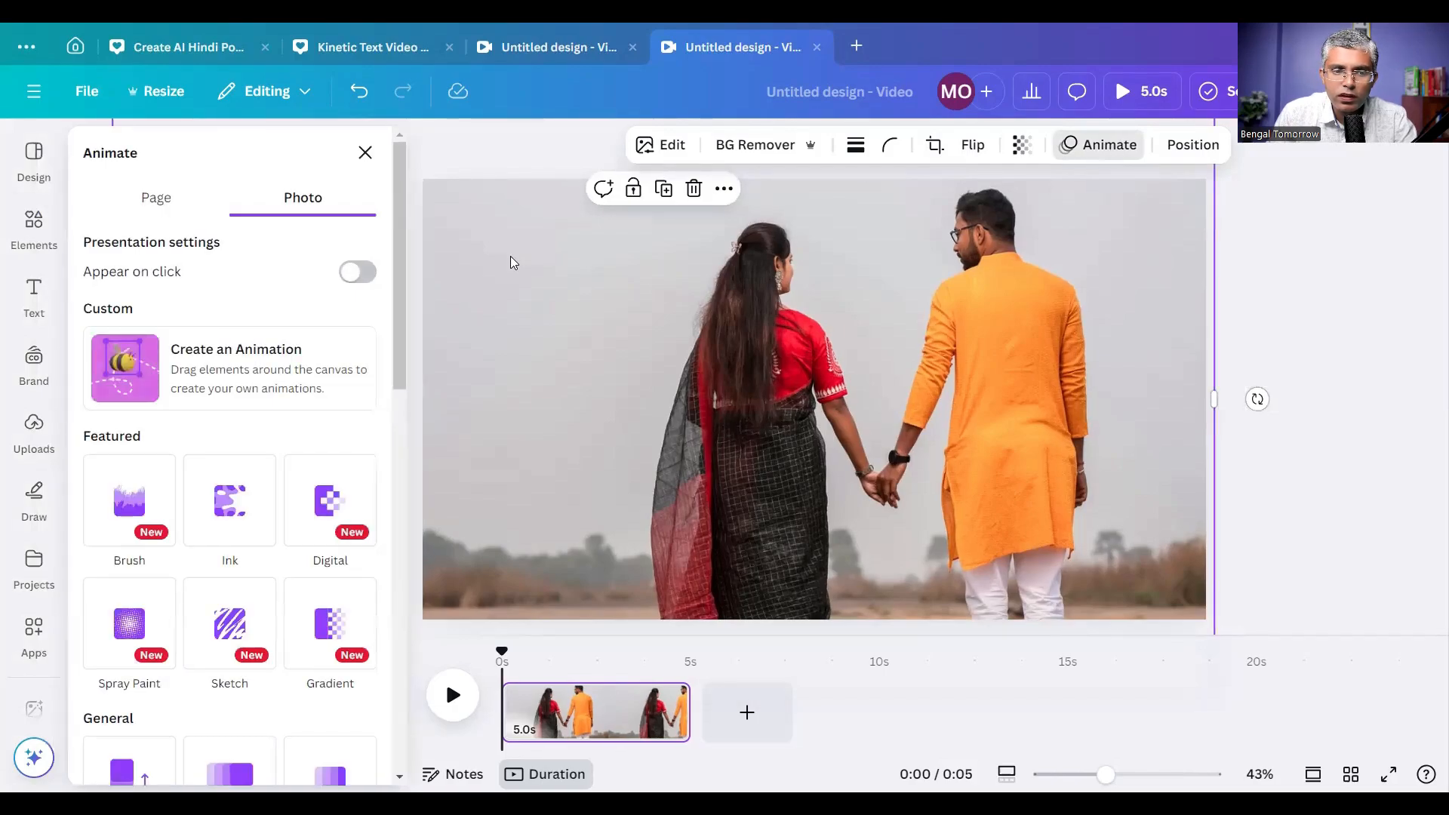
scroll(245, 427, "down", 5)
scroll(246, 430, "down", 3)
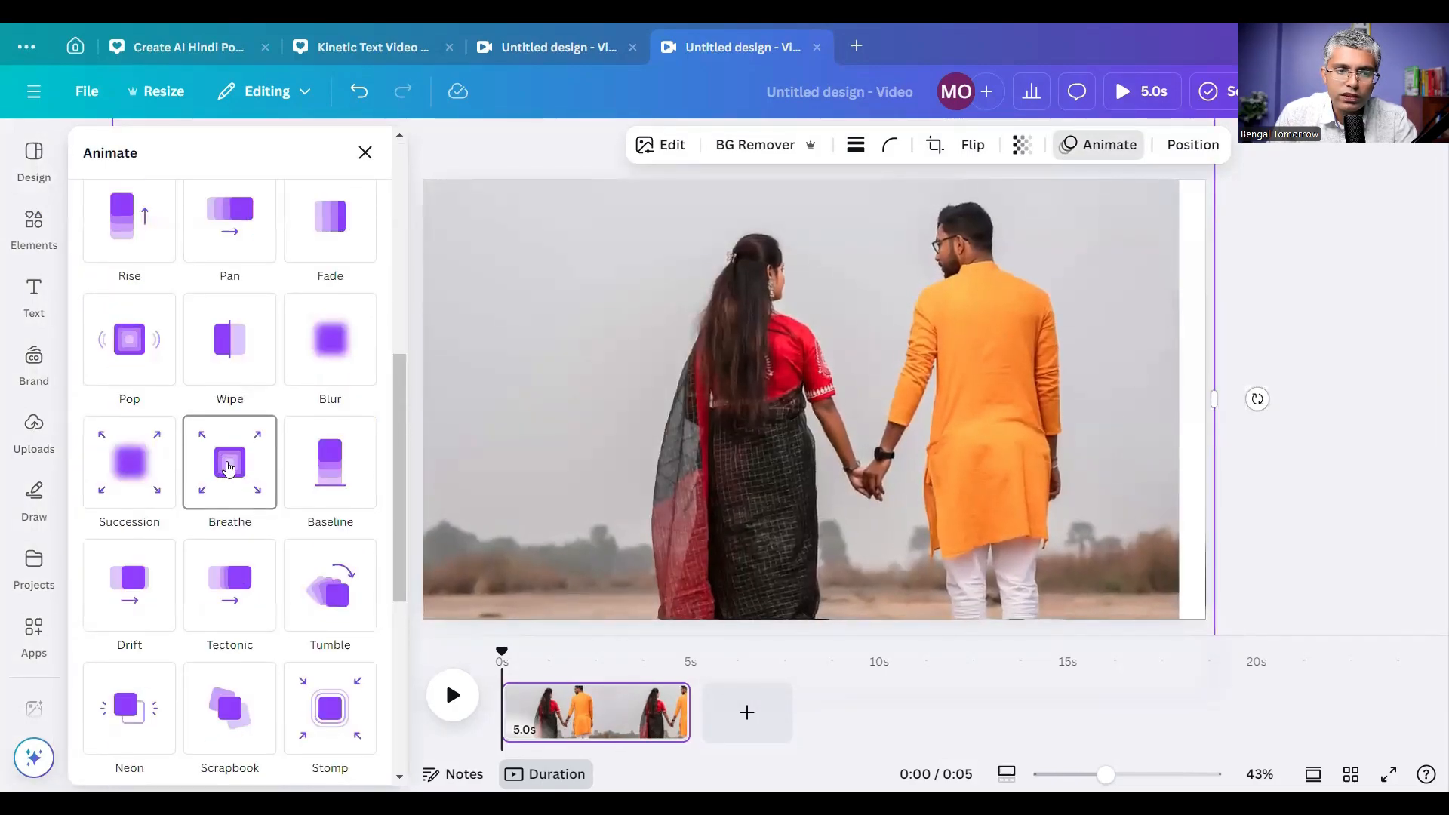
left_click(228, 467)
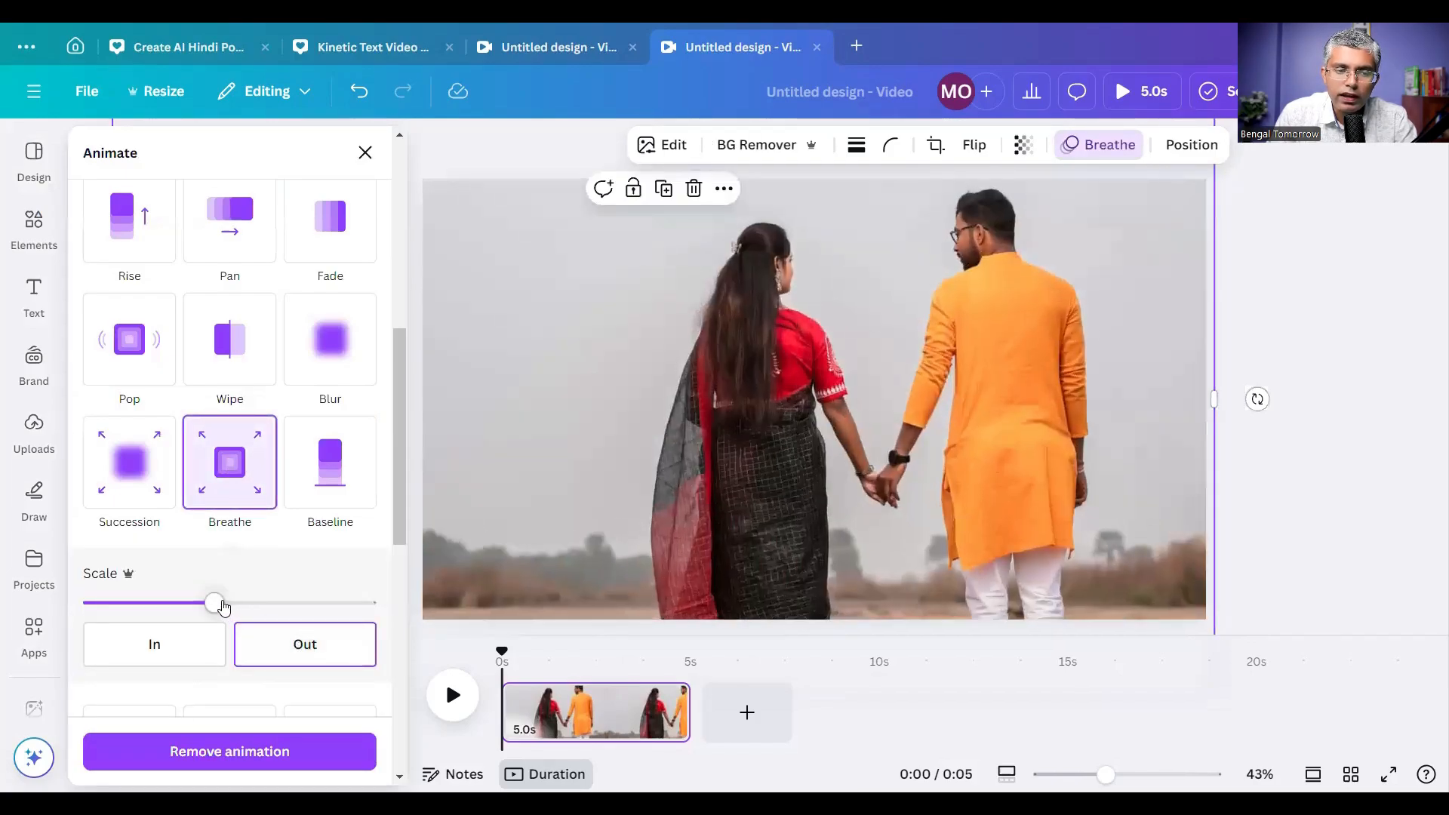
left_click_drag(223, 606, 388, 614)
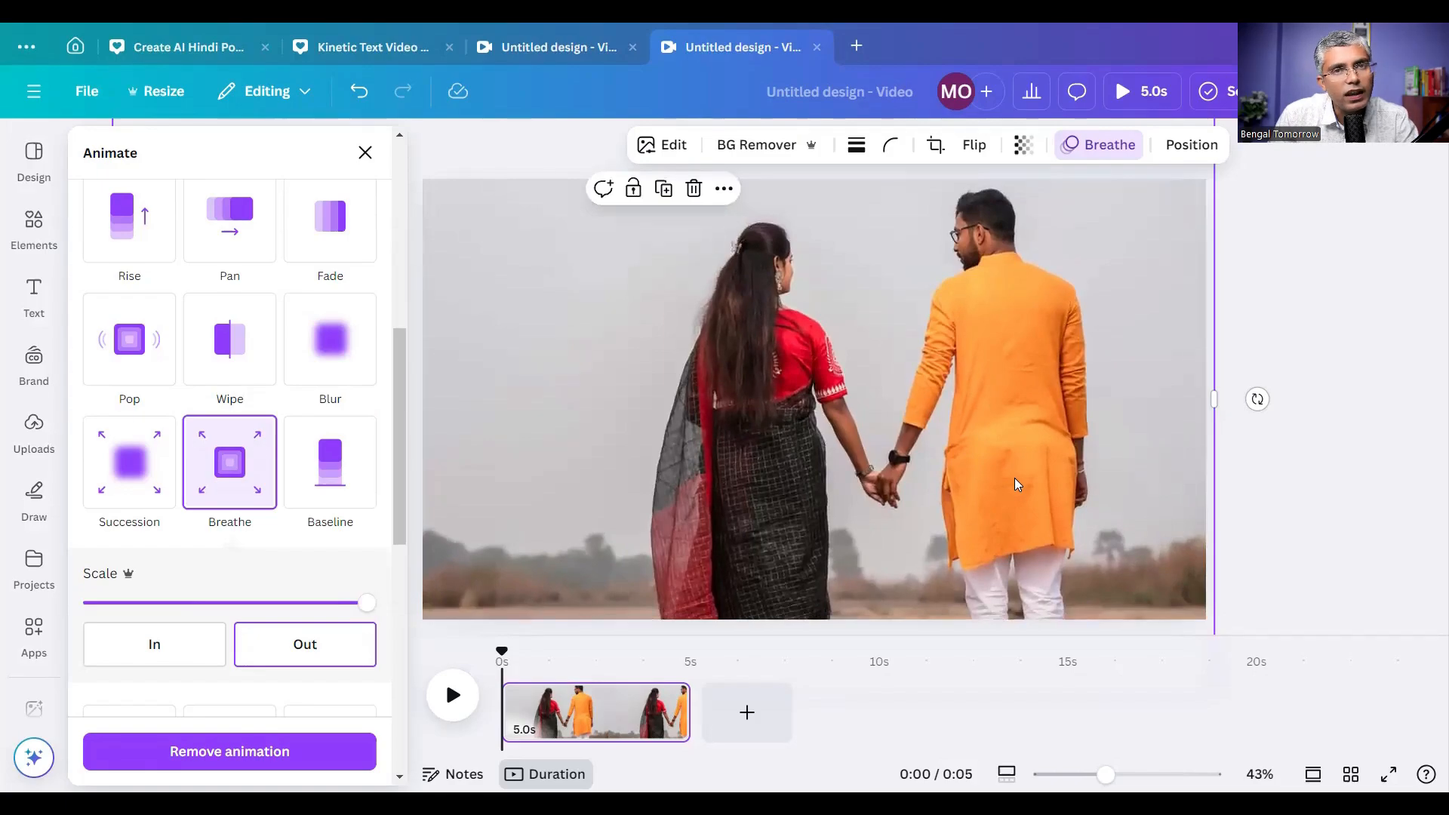
left_click(645, 369)
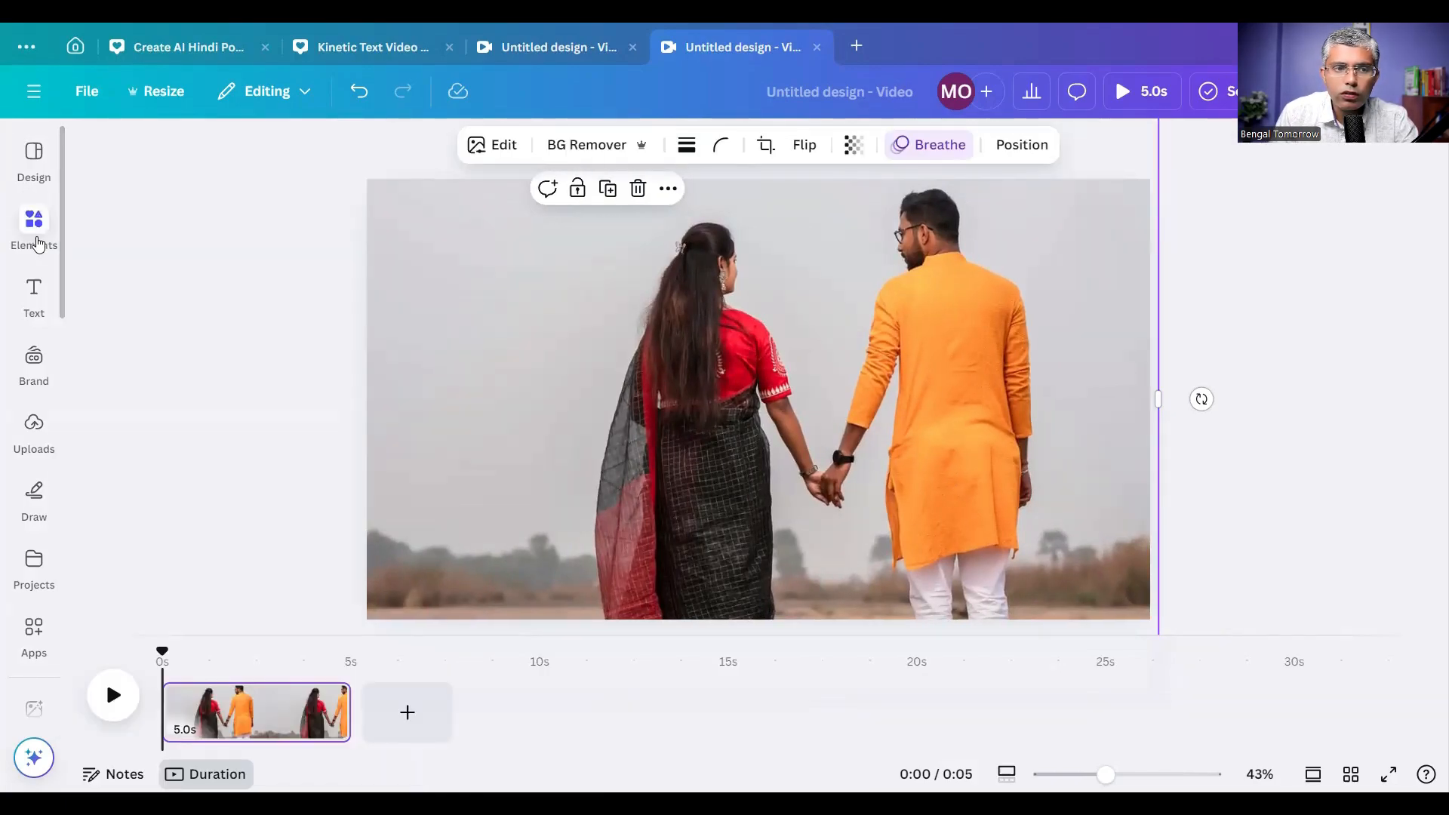
- Search the elements for "lens flare" videos and add the 6-second blue and white flare clip to the page
left_click(33, 227)
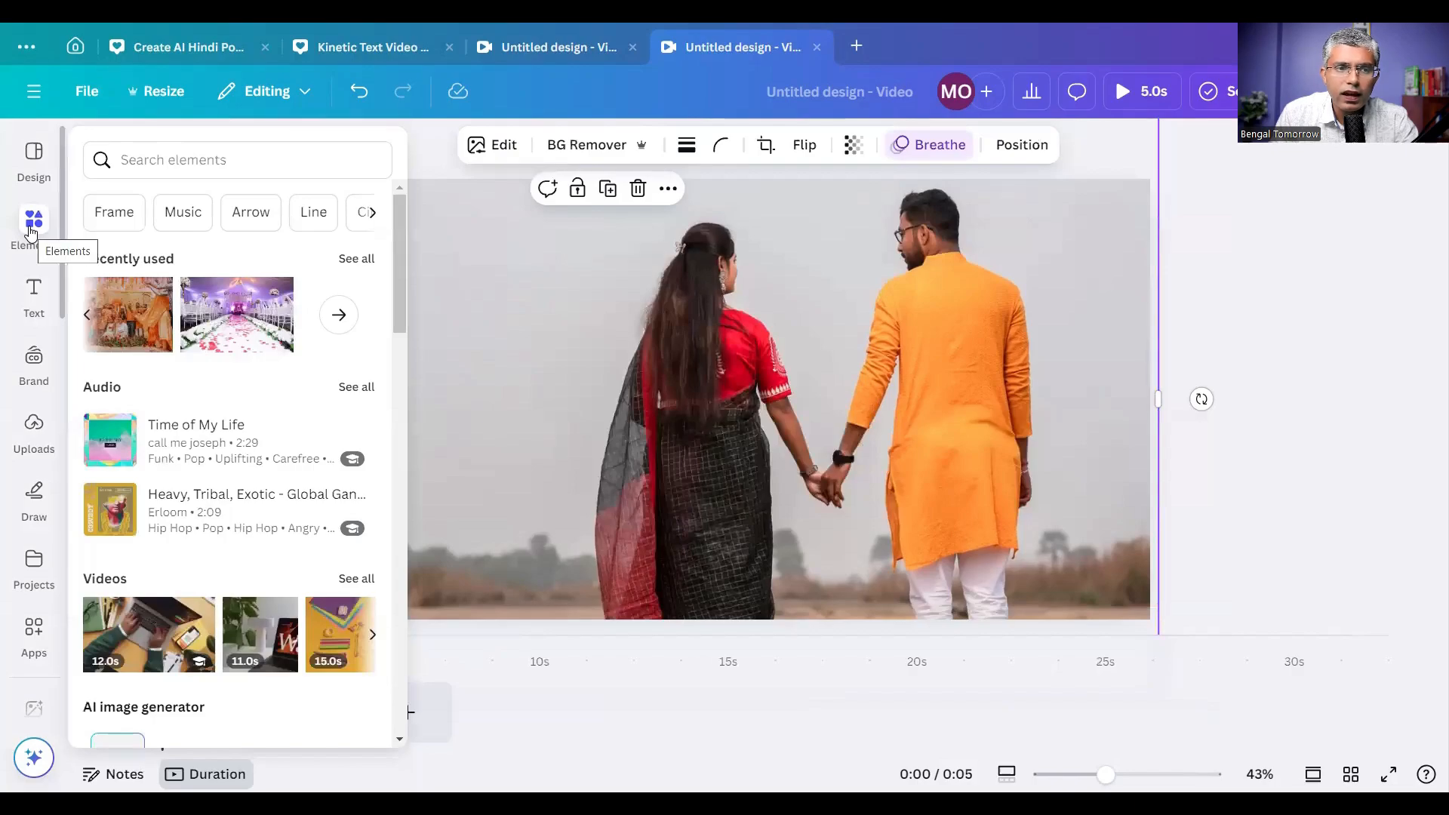
left_click(171, 161)
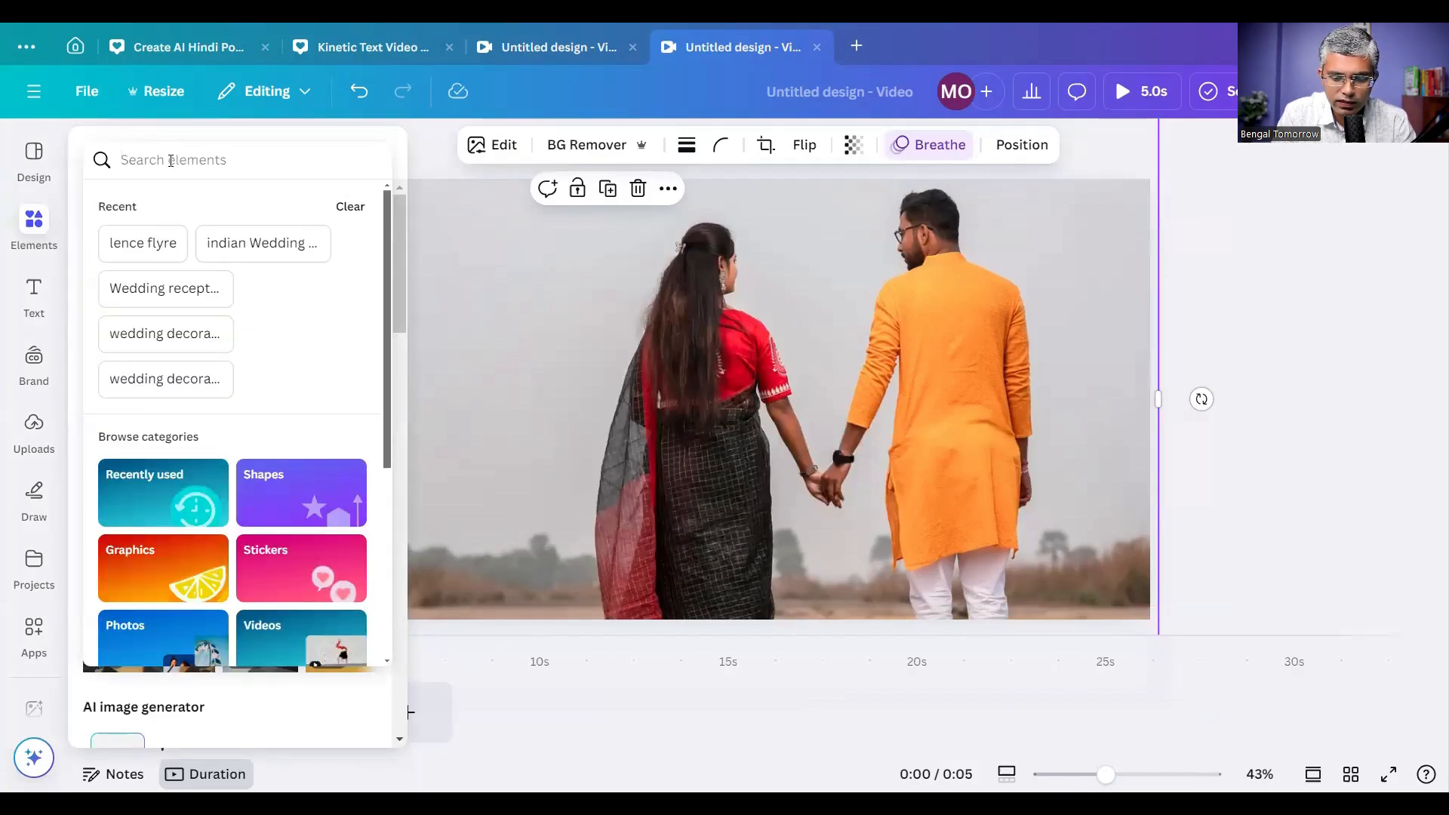
type("le")
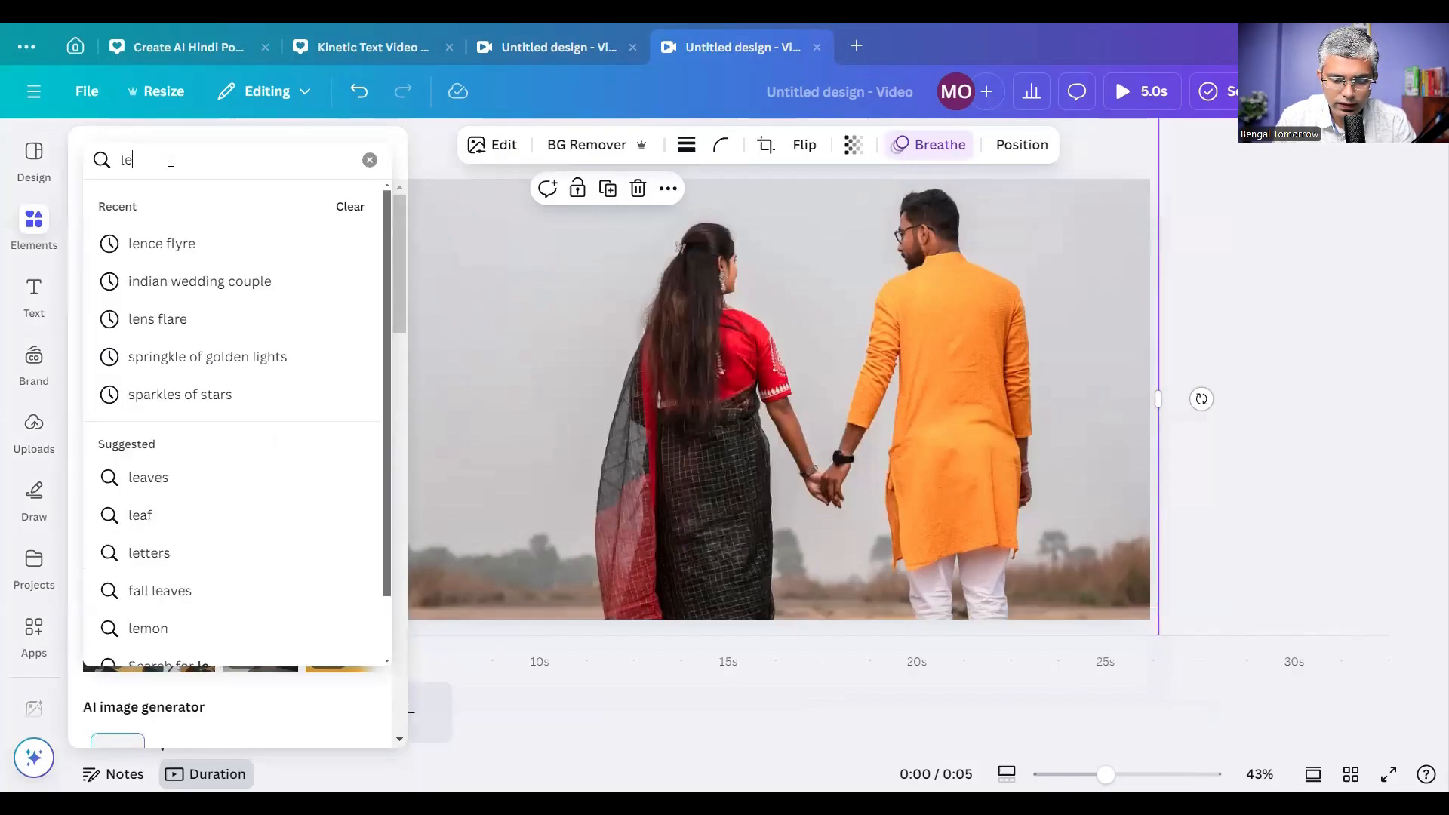
type("n")
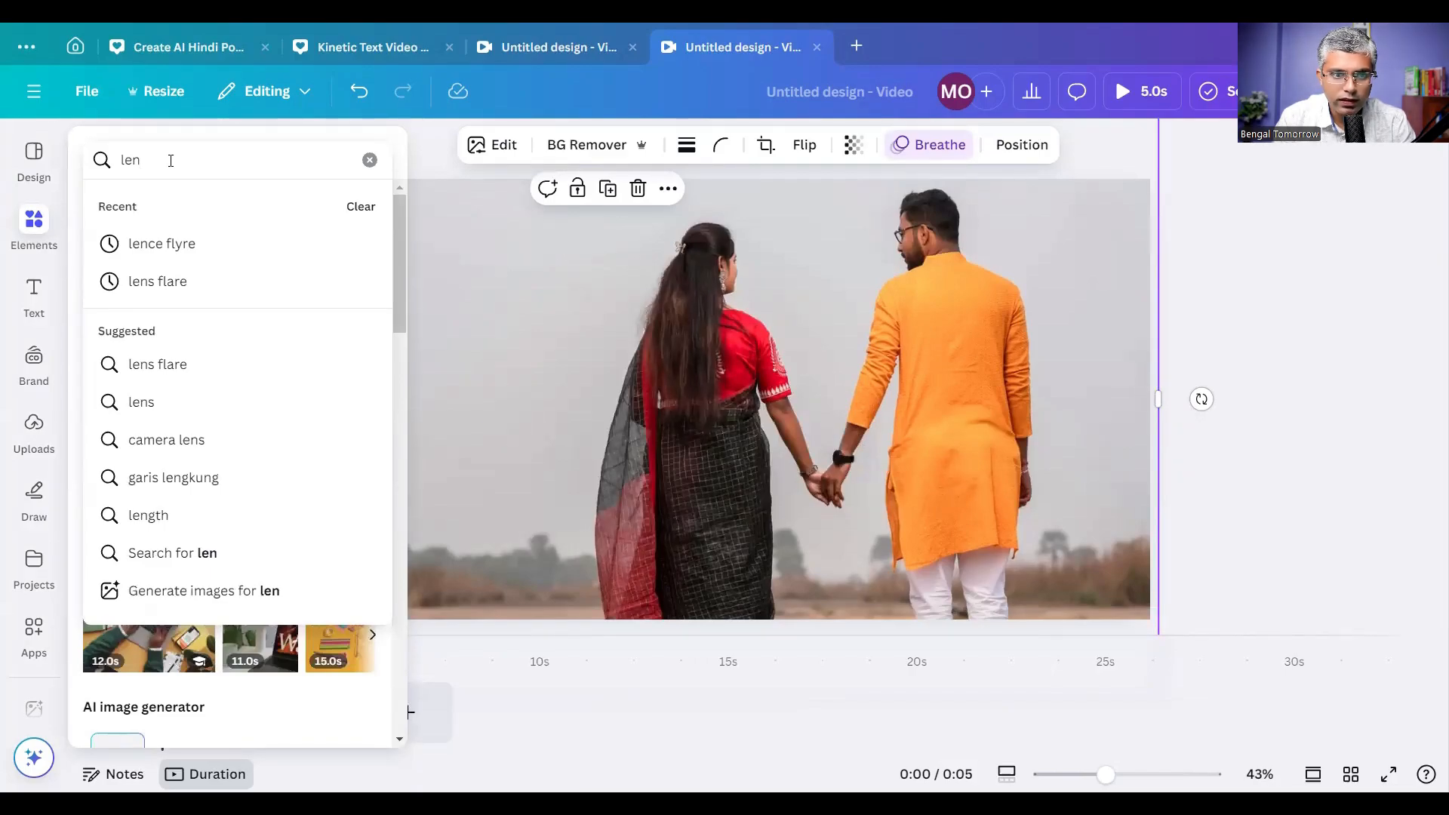
left_click(150, 283)
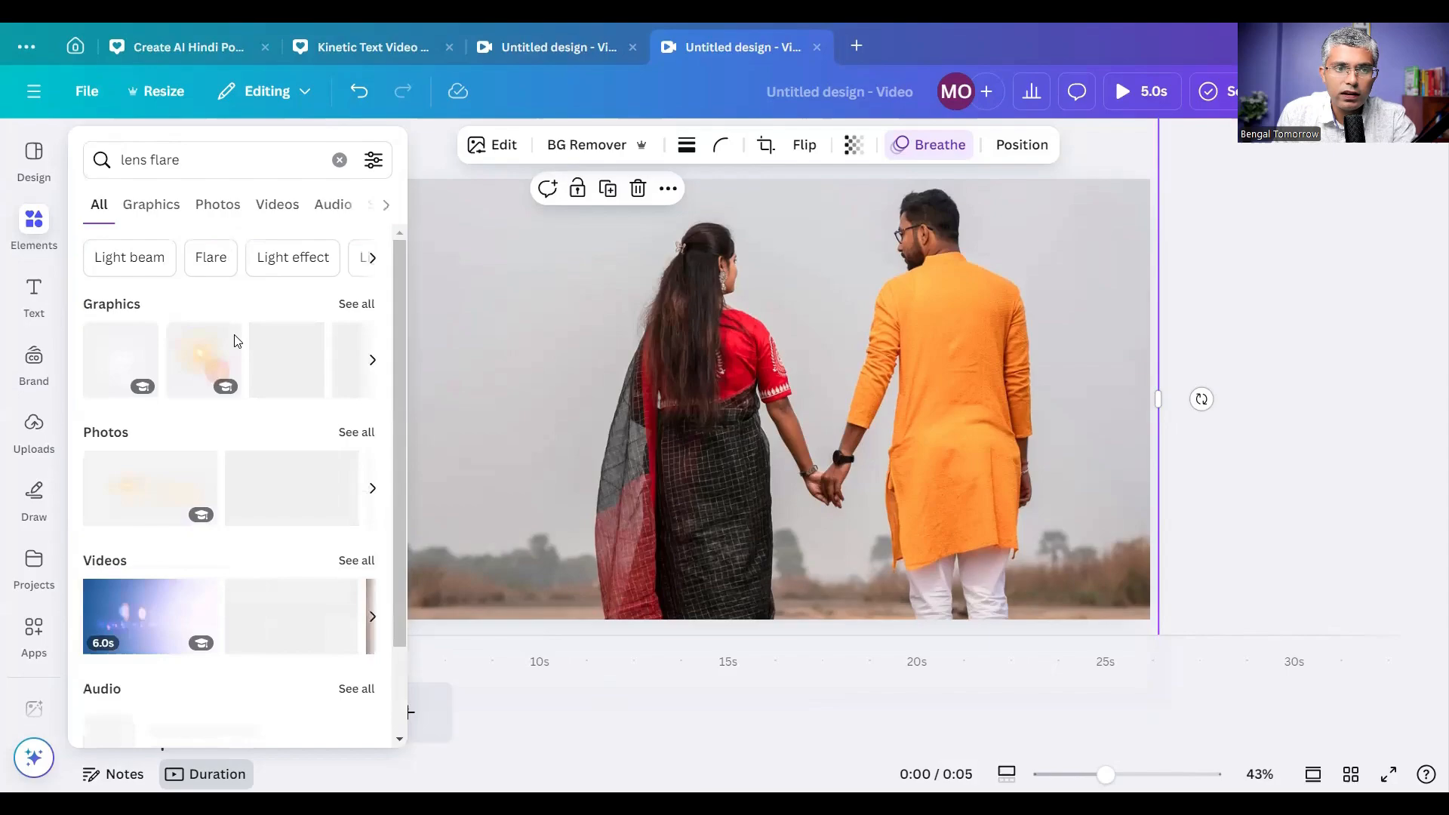
left_click(278, 205)
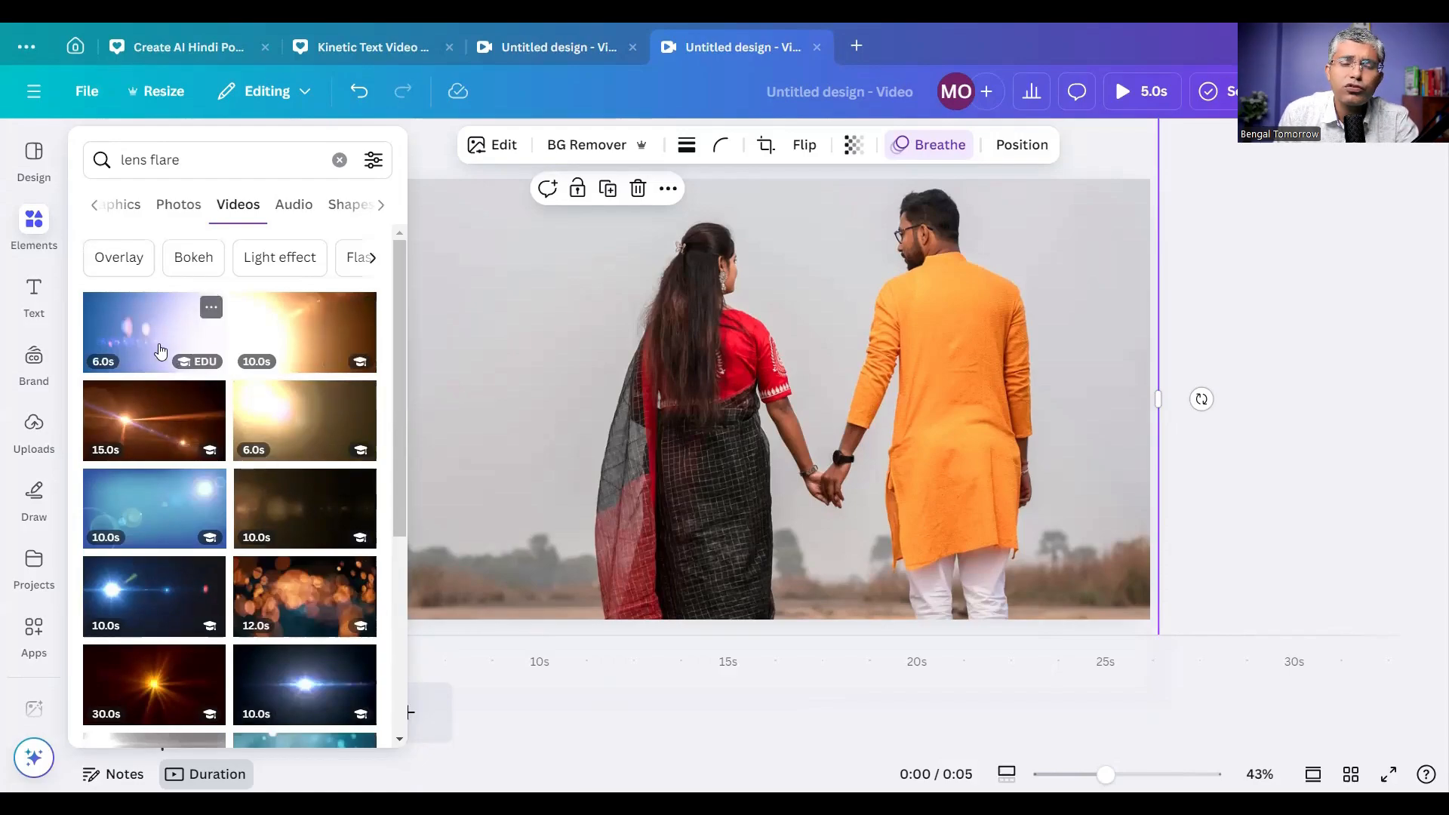
left_click(133, 329)
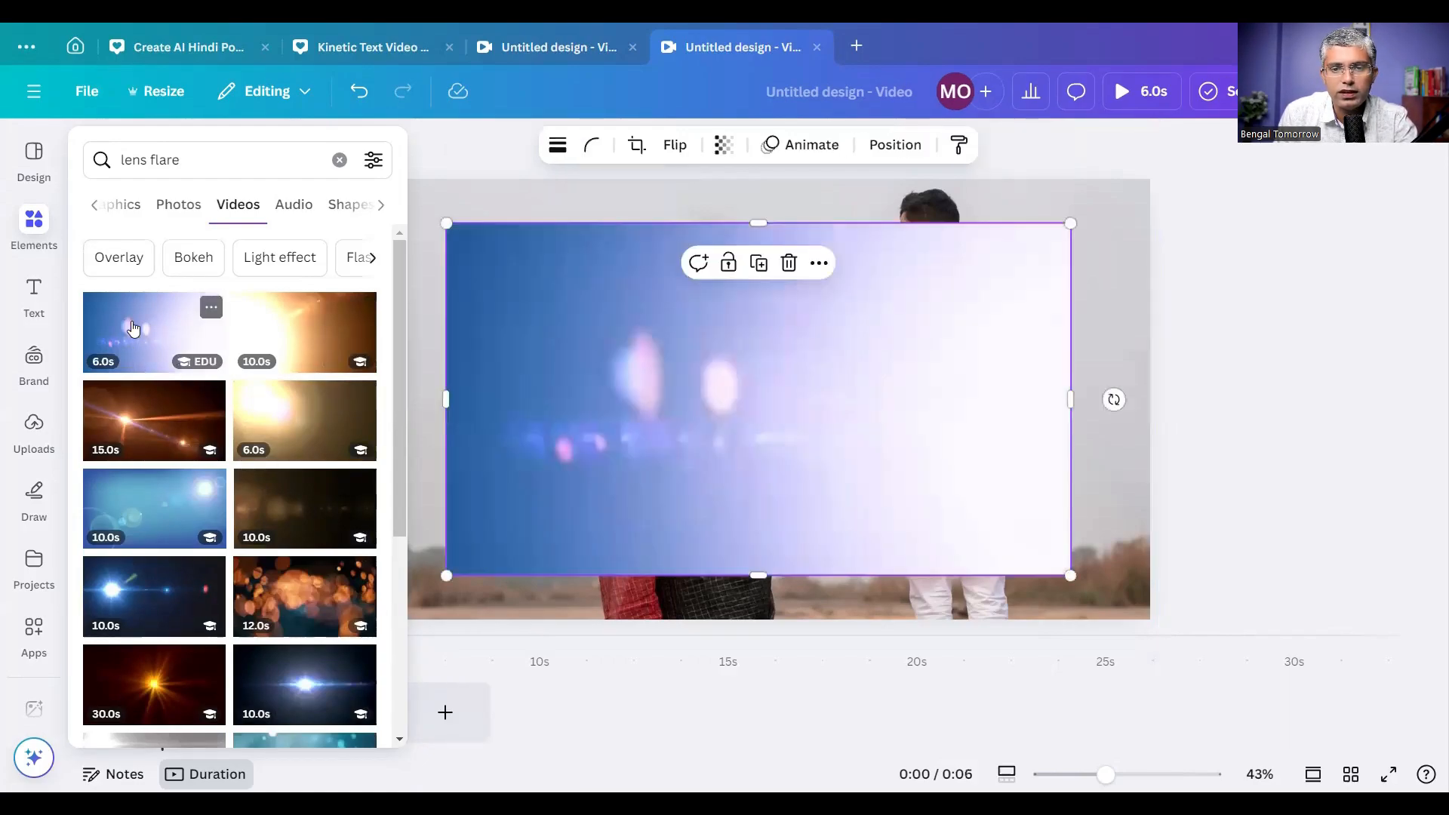
- Enlarge the lens flare clip to cover the whole page and set its transparency to 60
left_click_drag(693, 390, 602, 356)
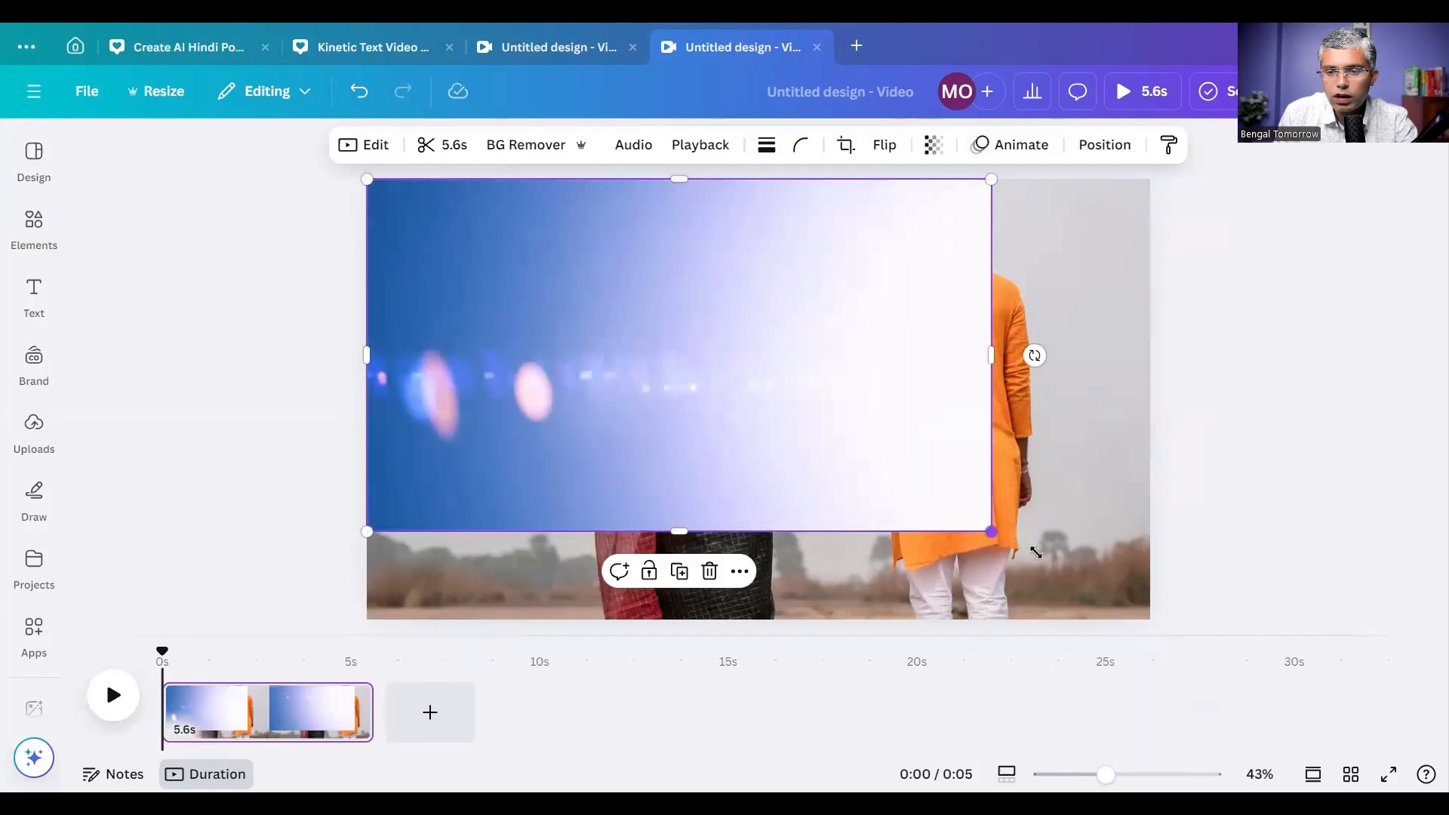
left_click_drag(993, 531, 1182, 585)
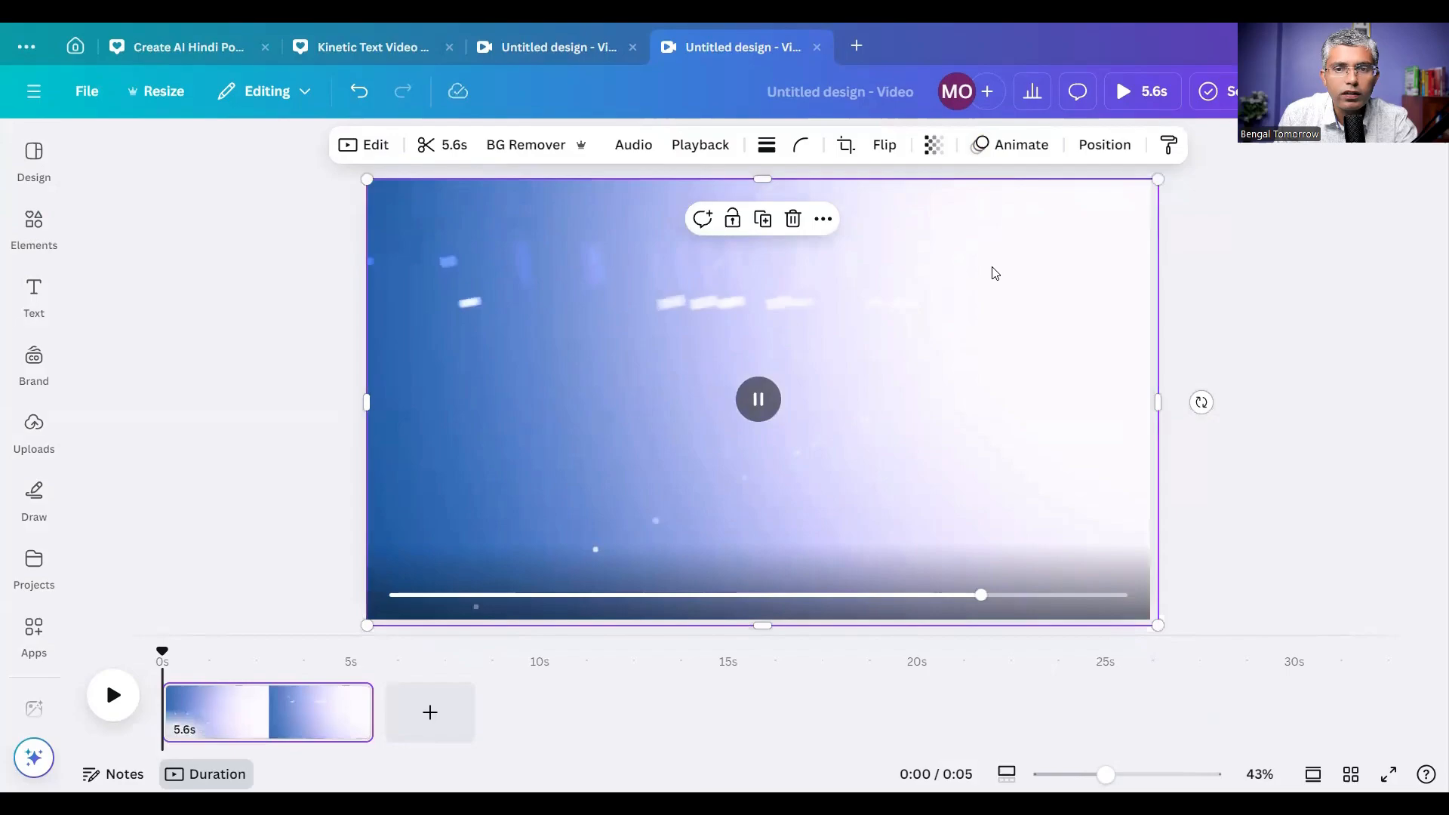
left_click(934, 162)
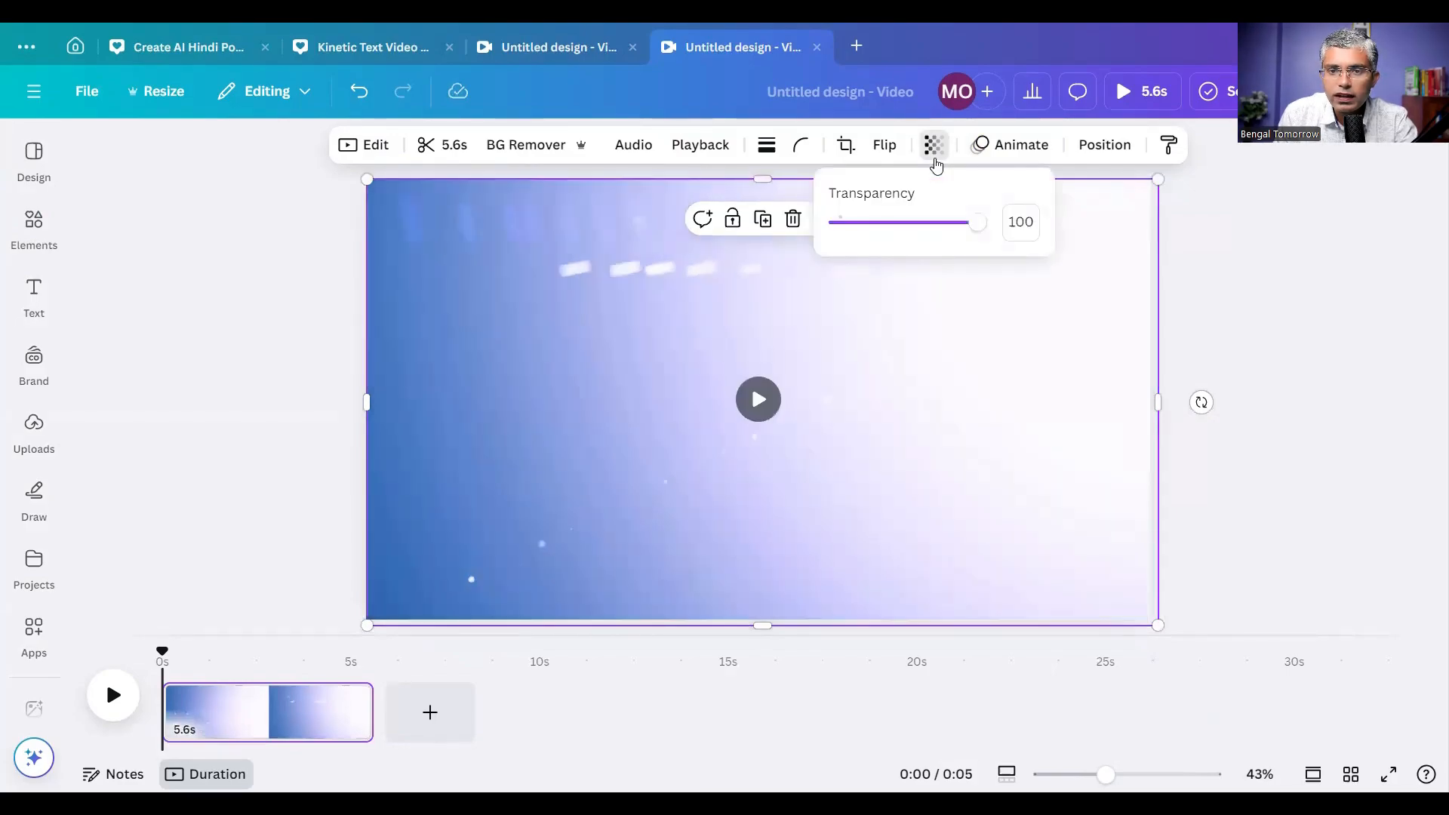
left_click_drag(971, 232, 924, 231)
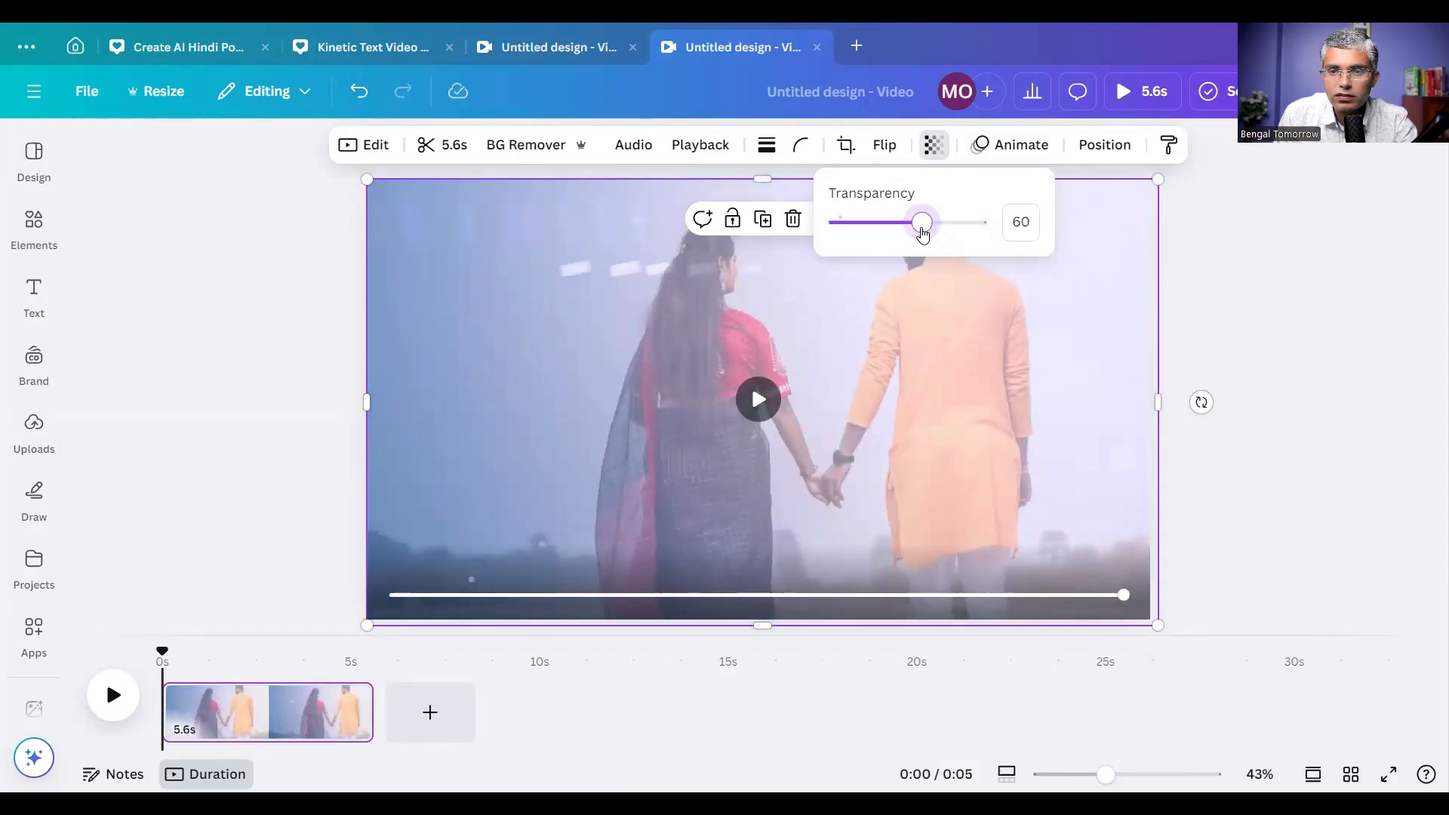
left_click(928, 354)
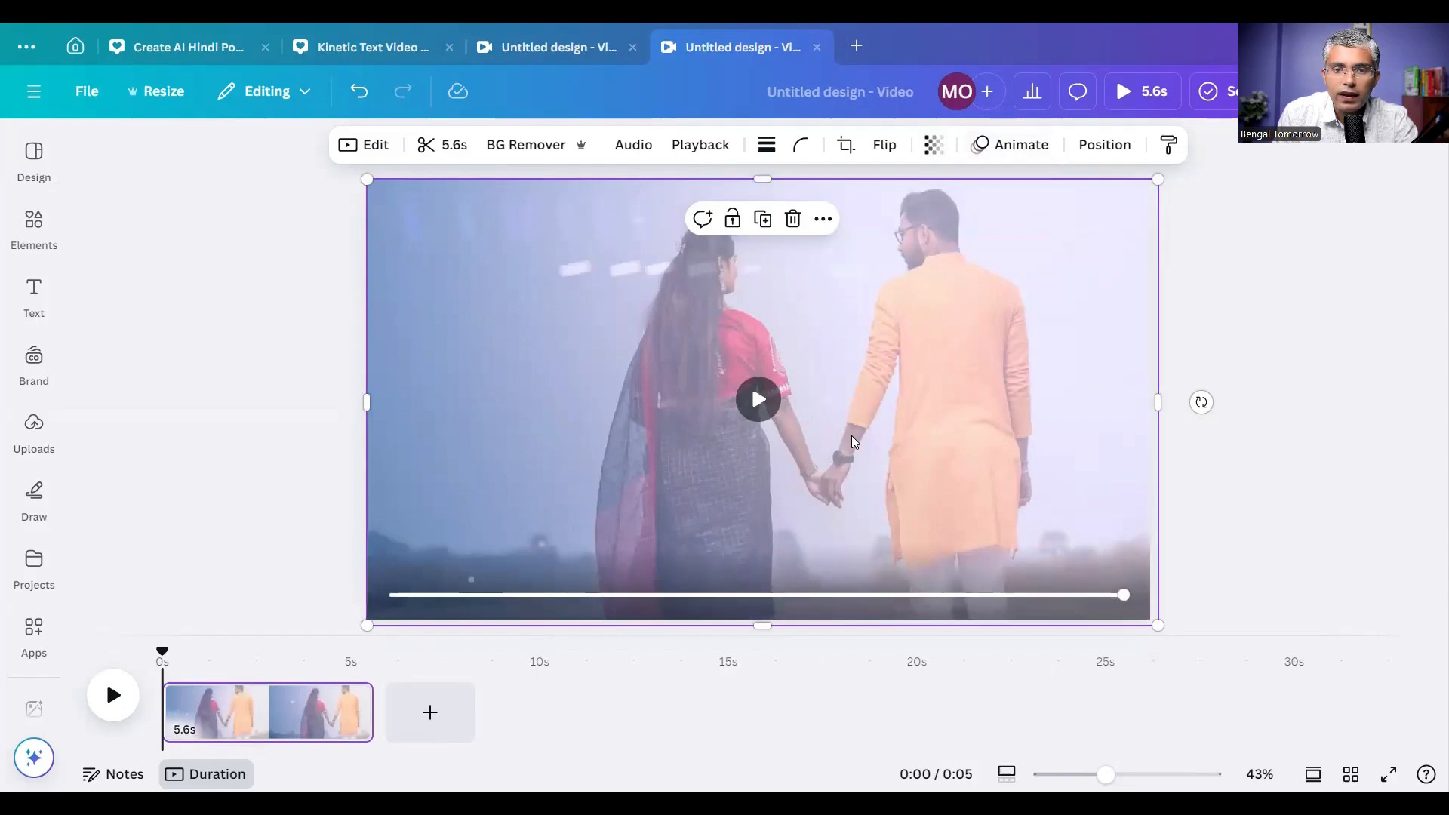
- Add the recently used couple photo again, shrink it slightly and place it near the middle of the page over the flare
left_click(32, 225)
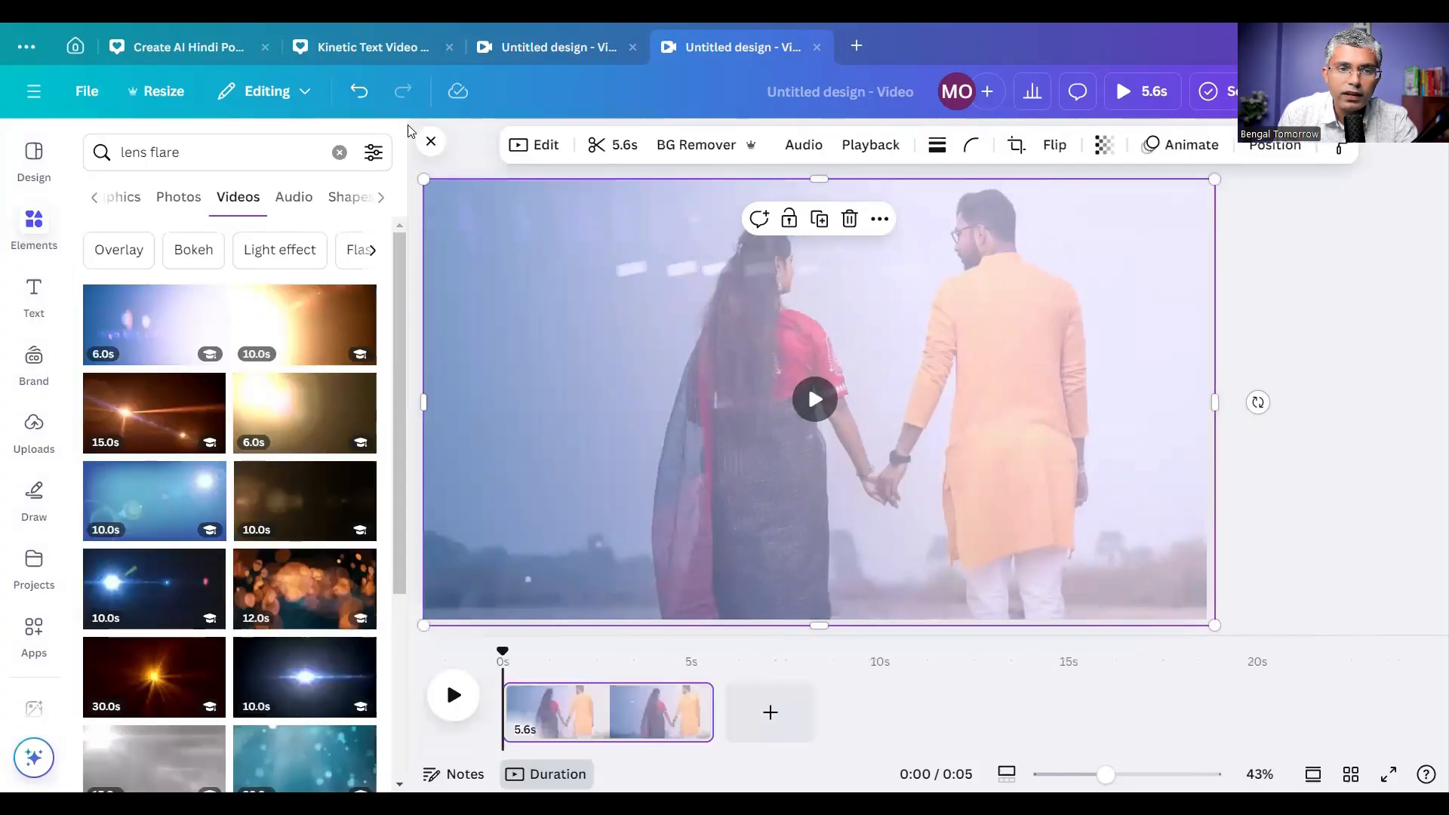
left_click(340, 160)
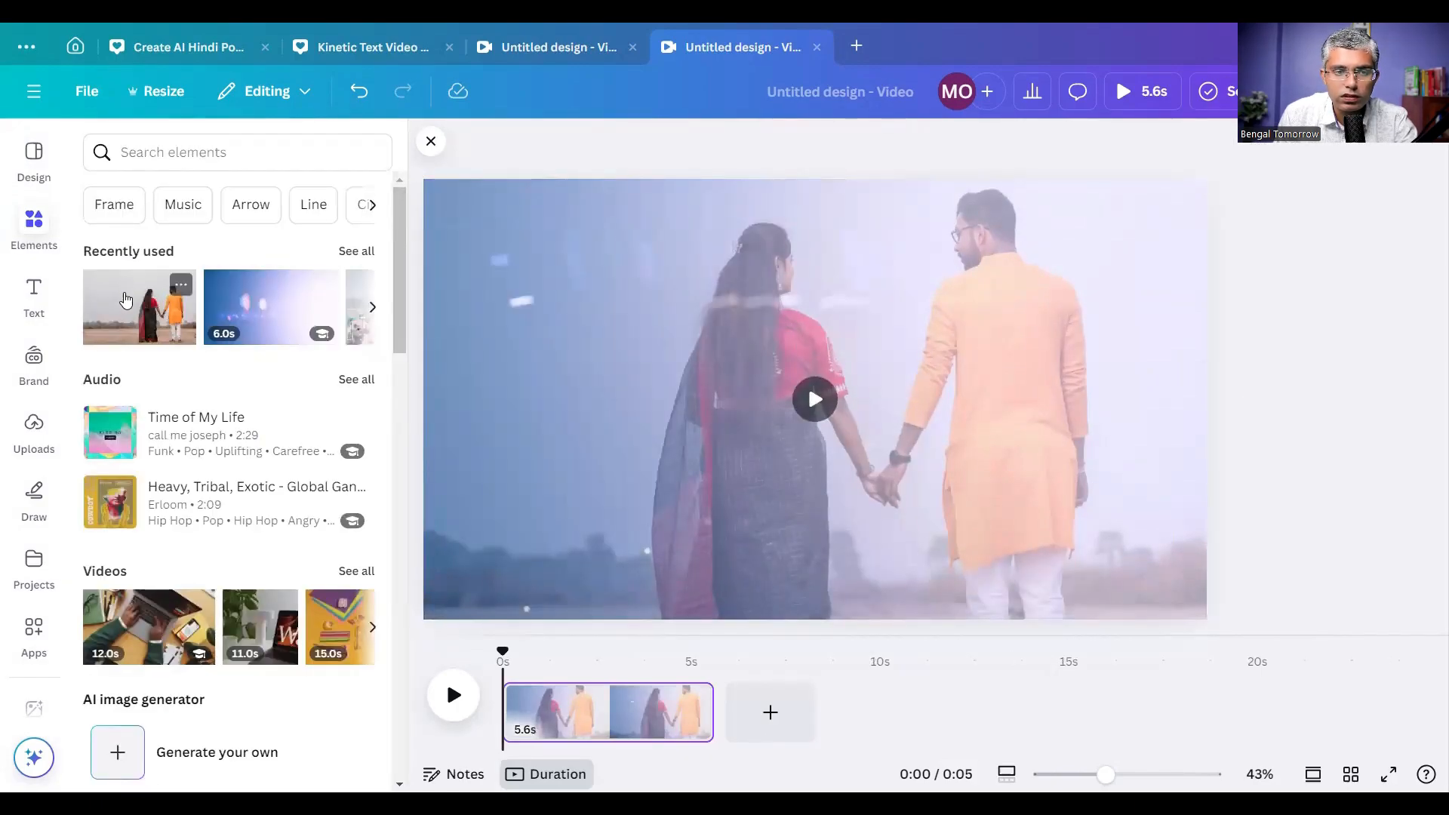
left_click(126, 300)
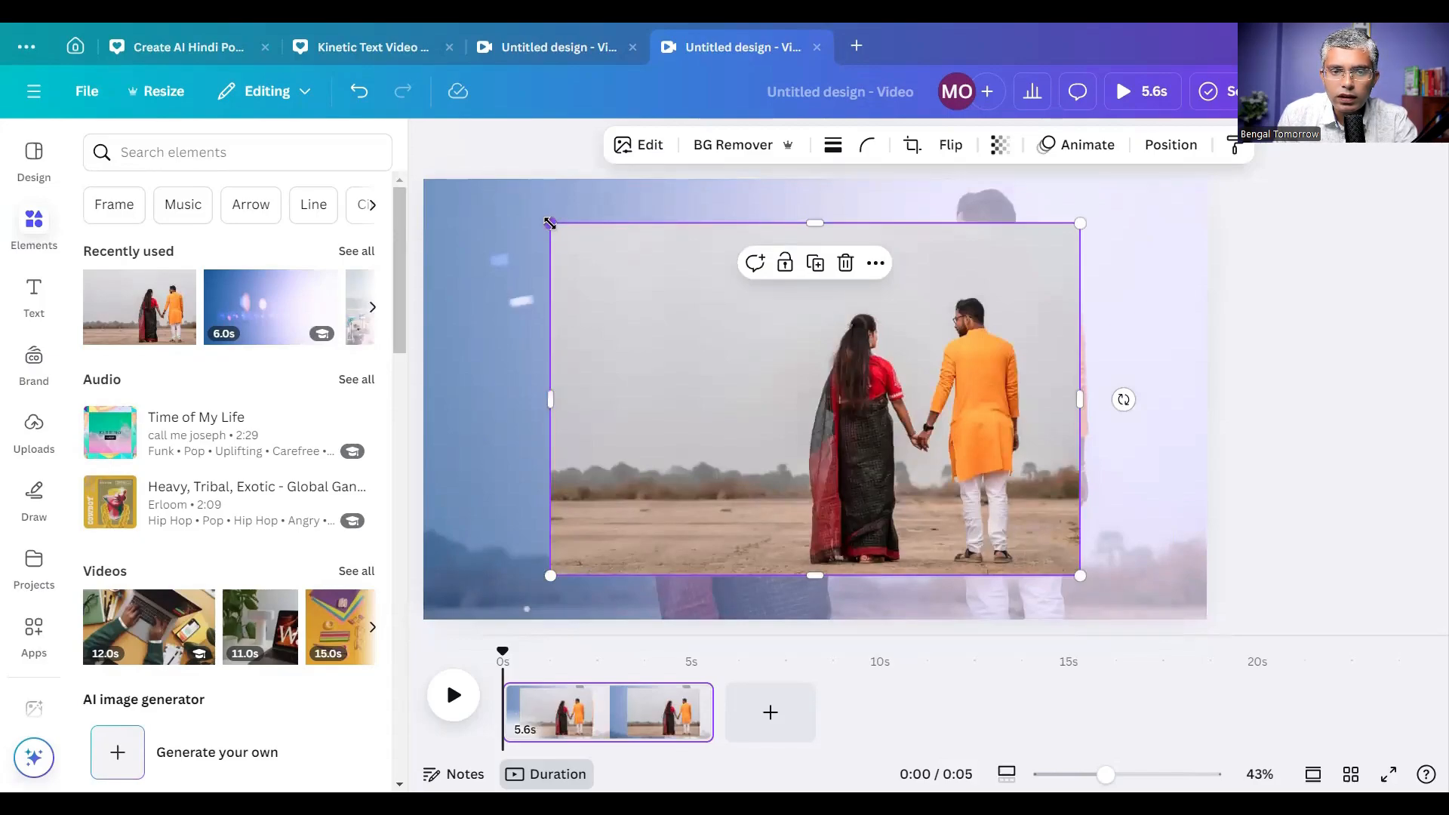
left_click_drag(550, 223, 597, 255)
left_click_drag(795, 342, 800, 337)
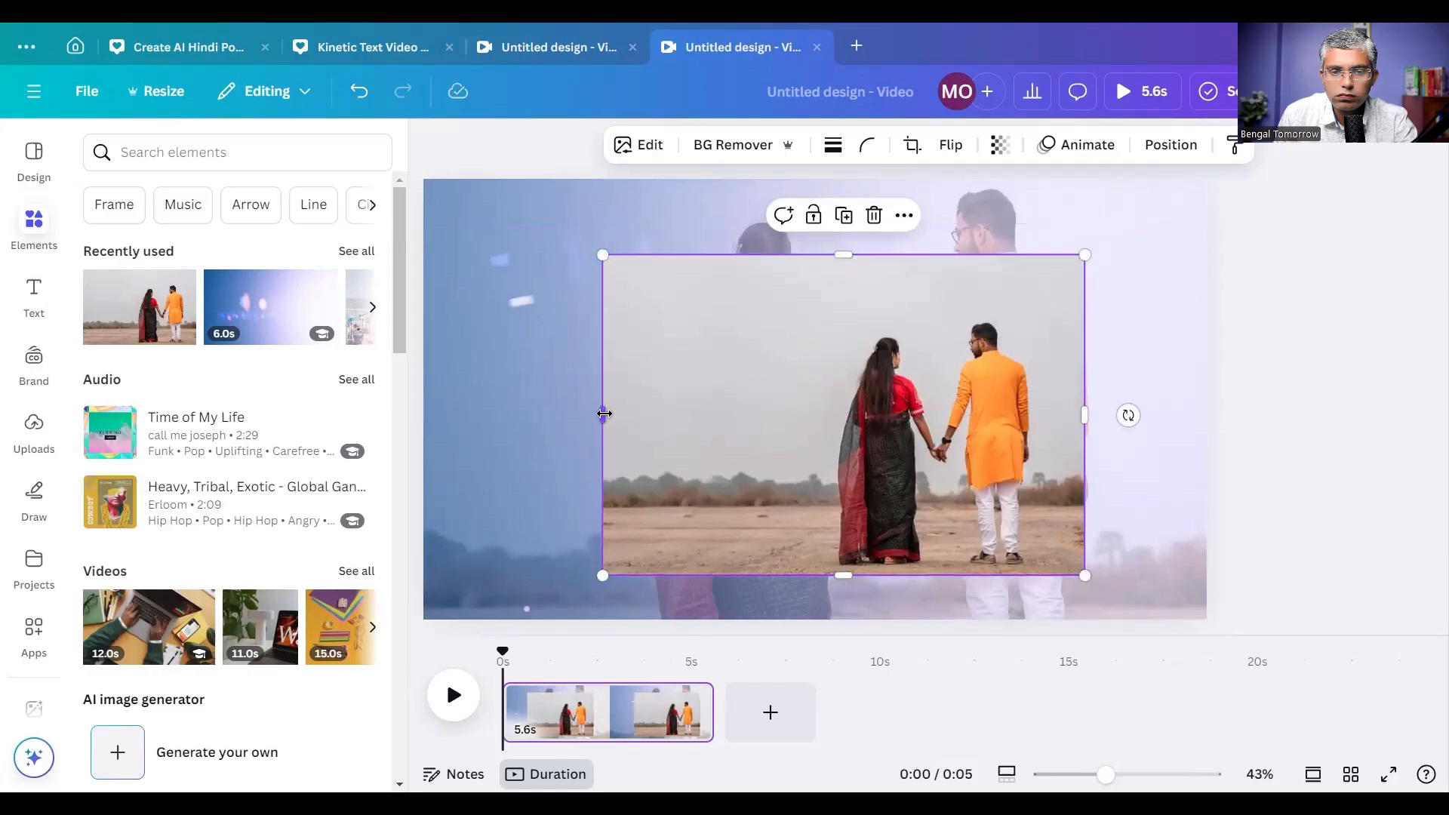
left_click_drag(711, 372, 708, 346)
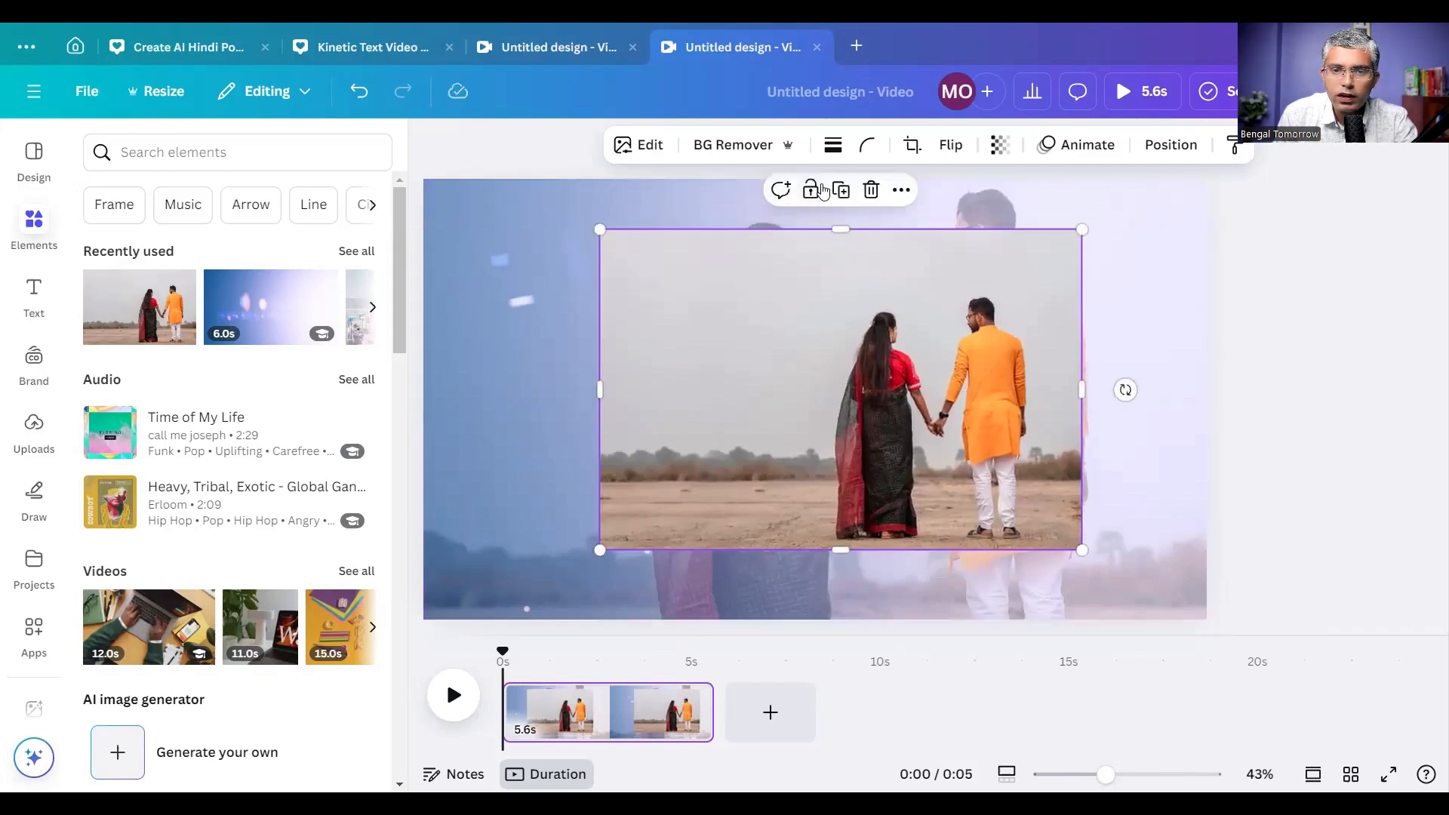
- Give the foreground couple photo a solid white border with a weight of 25
left_click(831, 151)
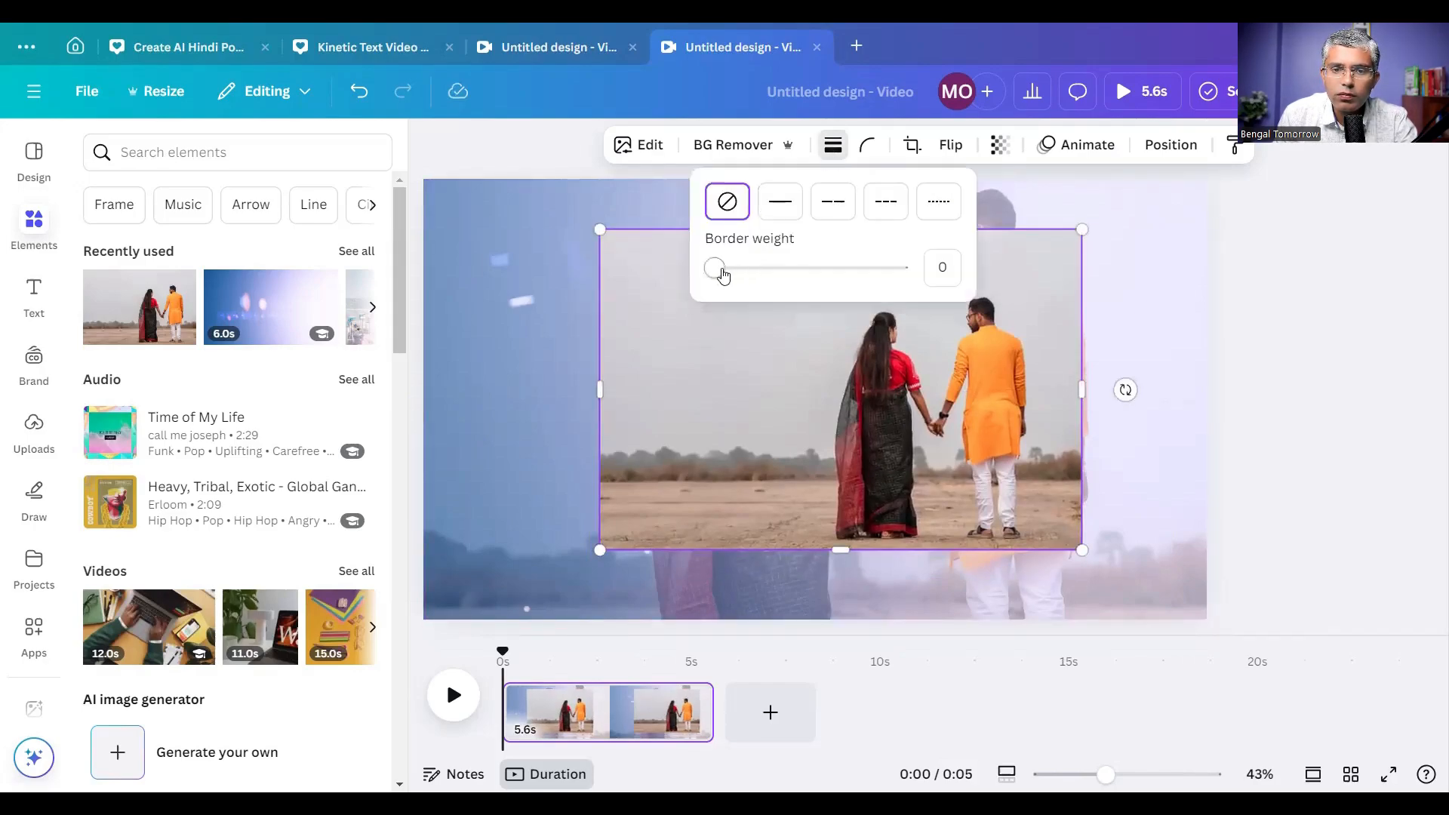
left_click_drag(716, 273, 760, 270)
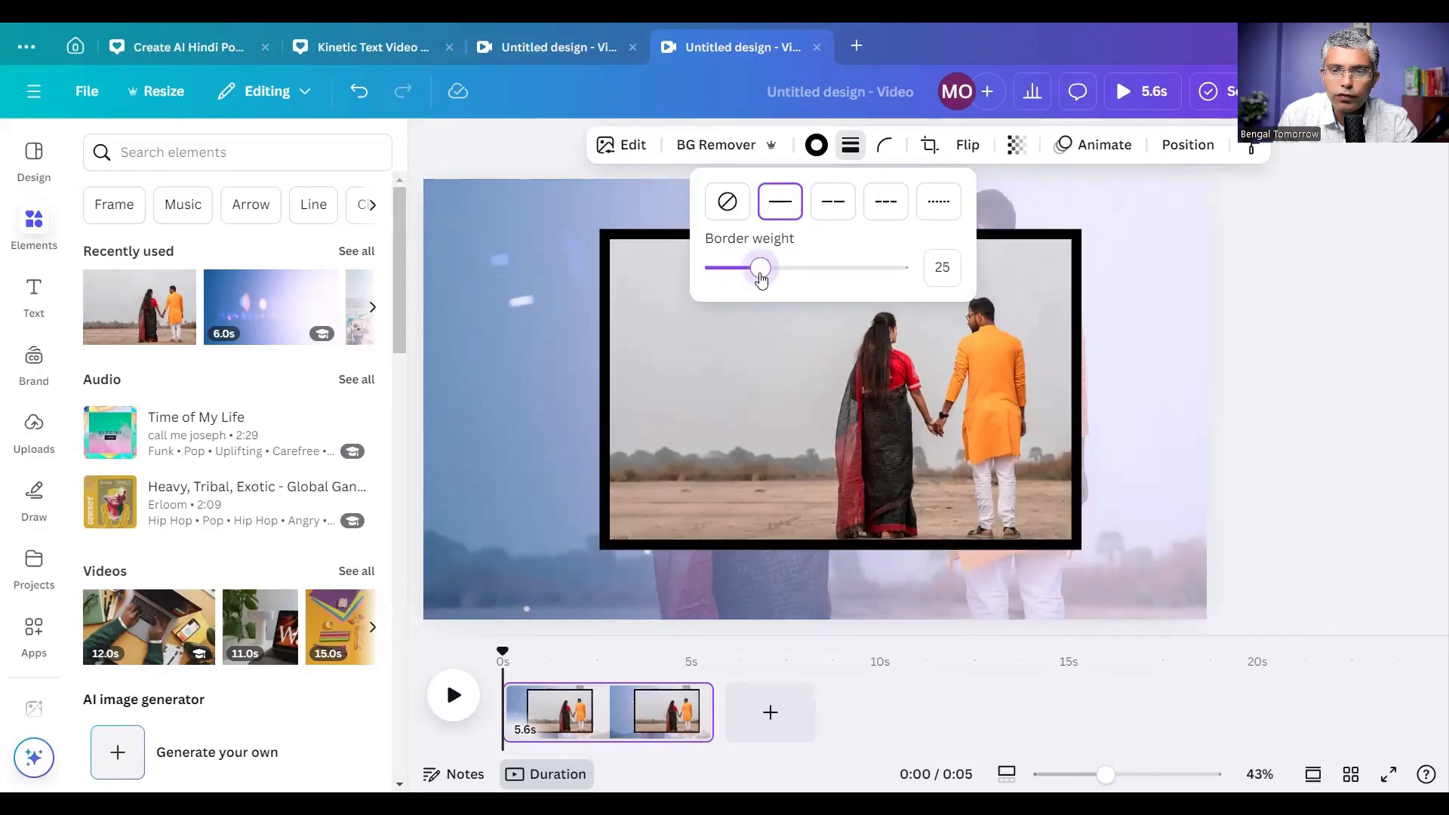
left_click(537, 218)
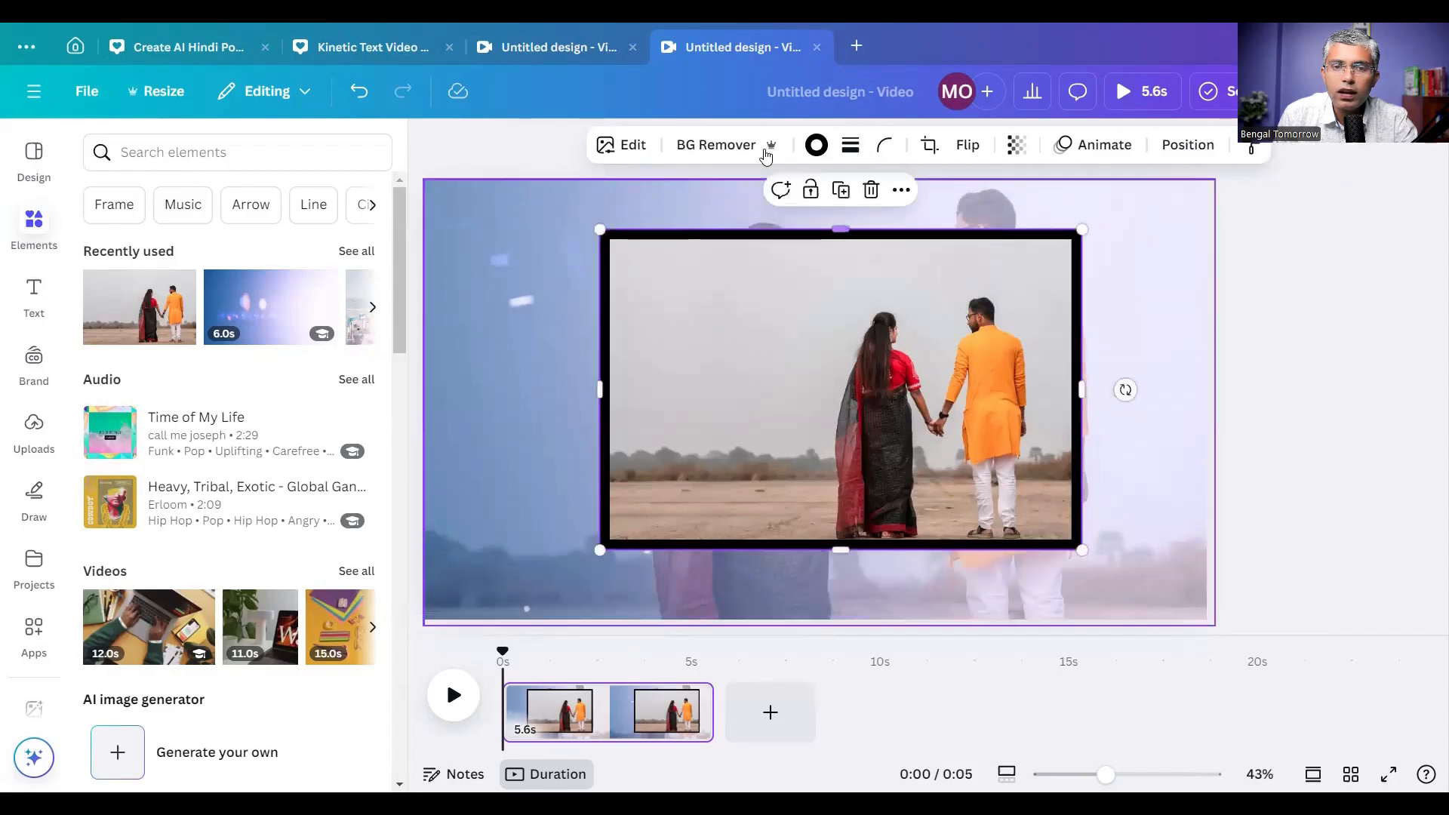
left_click(816, 145)
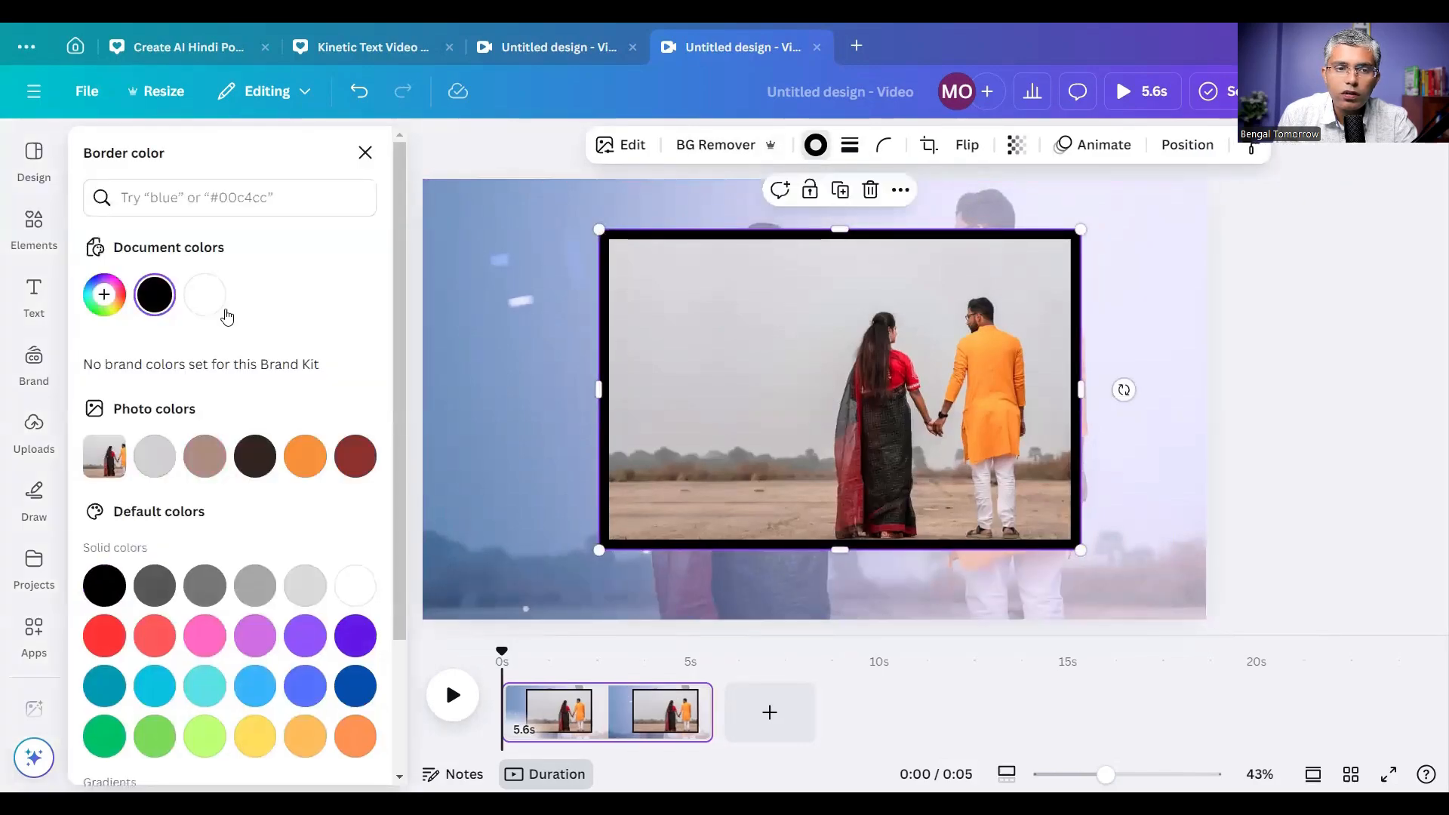
left_click(205, 295)
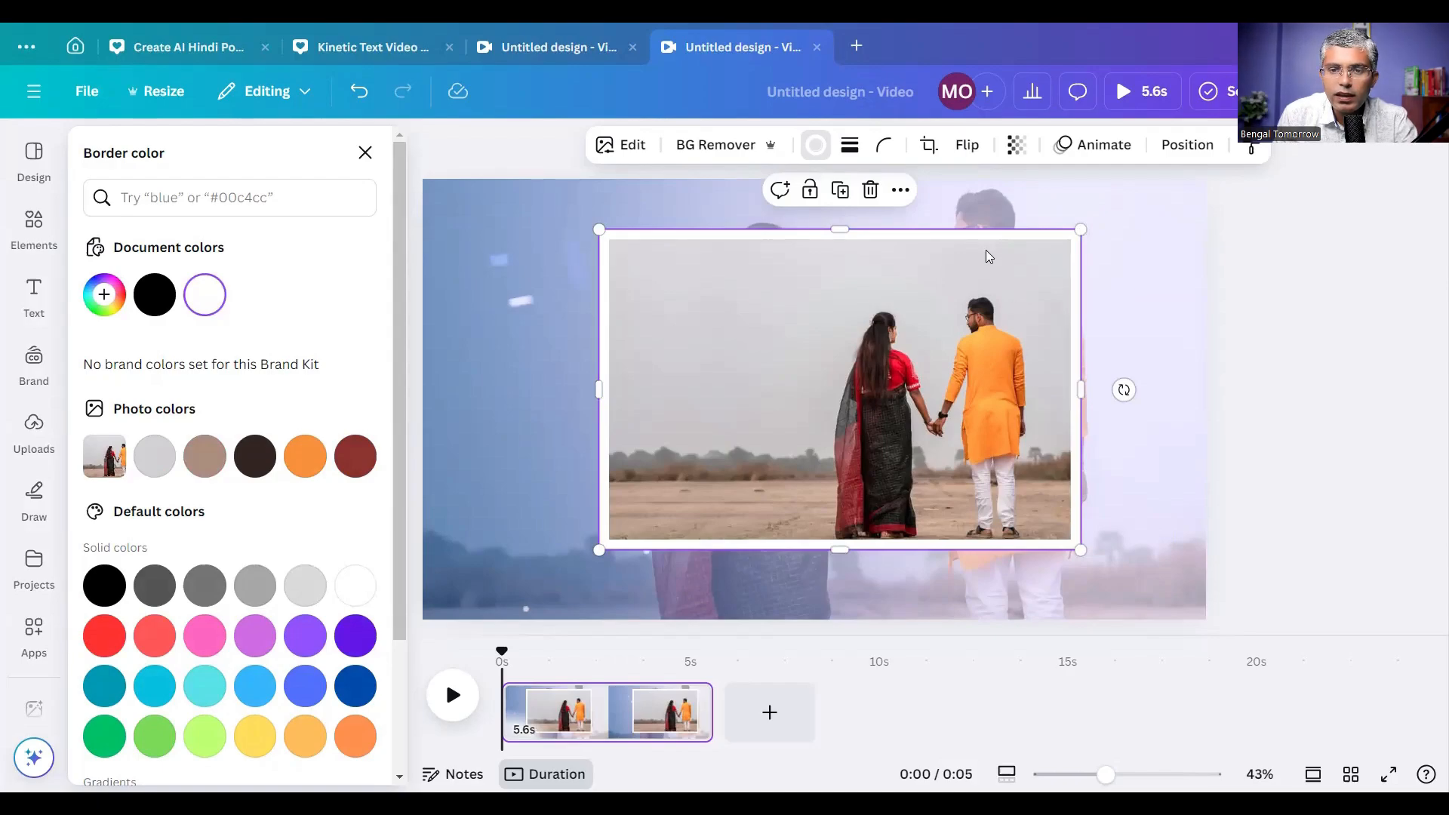
- Apply the Ink animation to the foreground photo on both enter and exit, using the Splotch style
left_click(1102, 150)
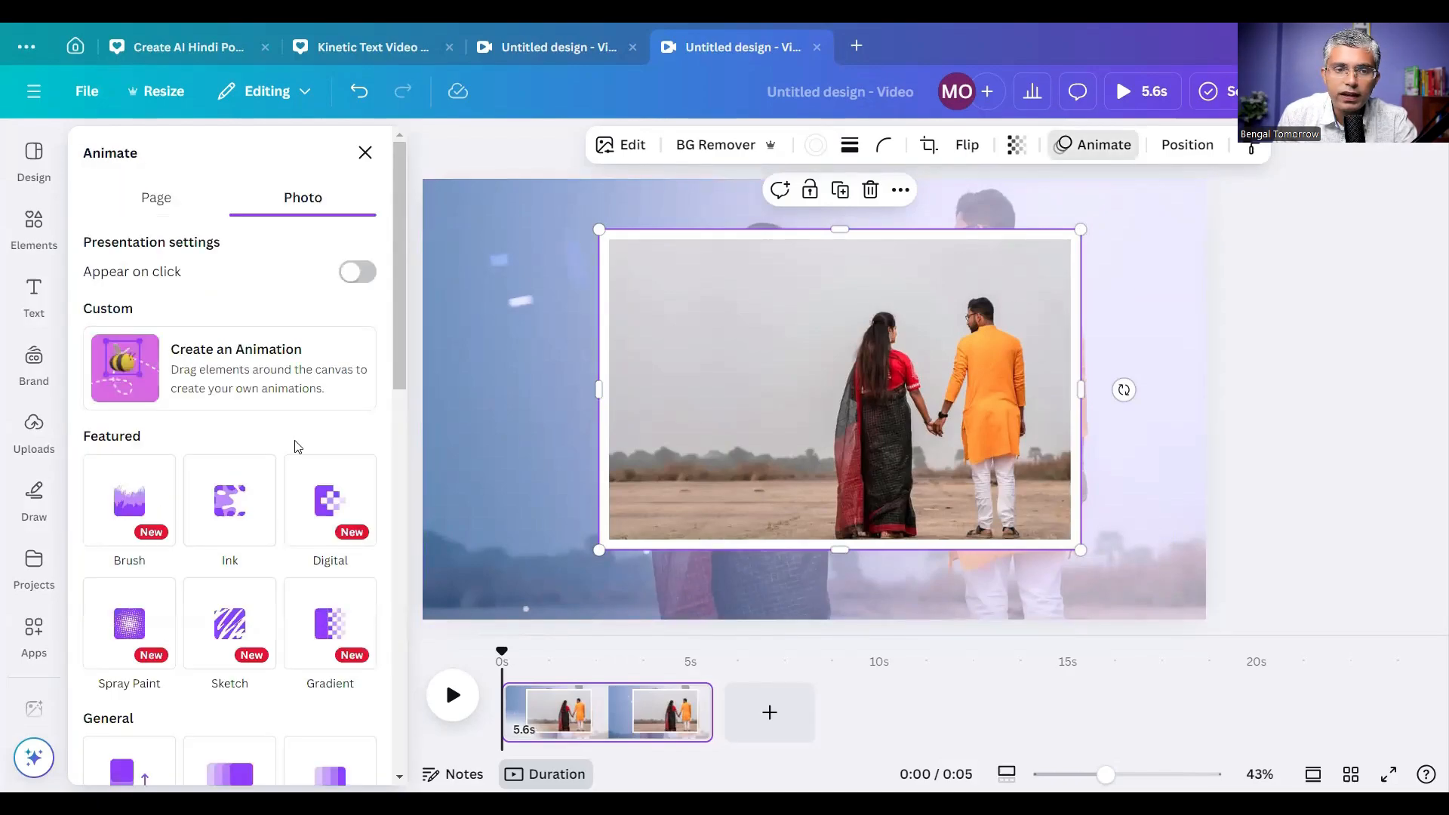
left_click(245, 503)
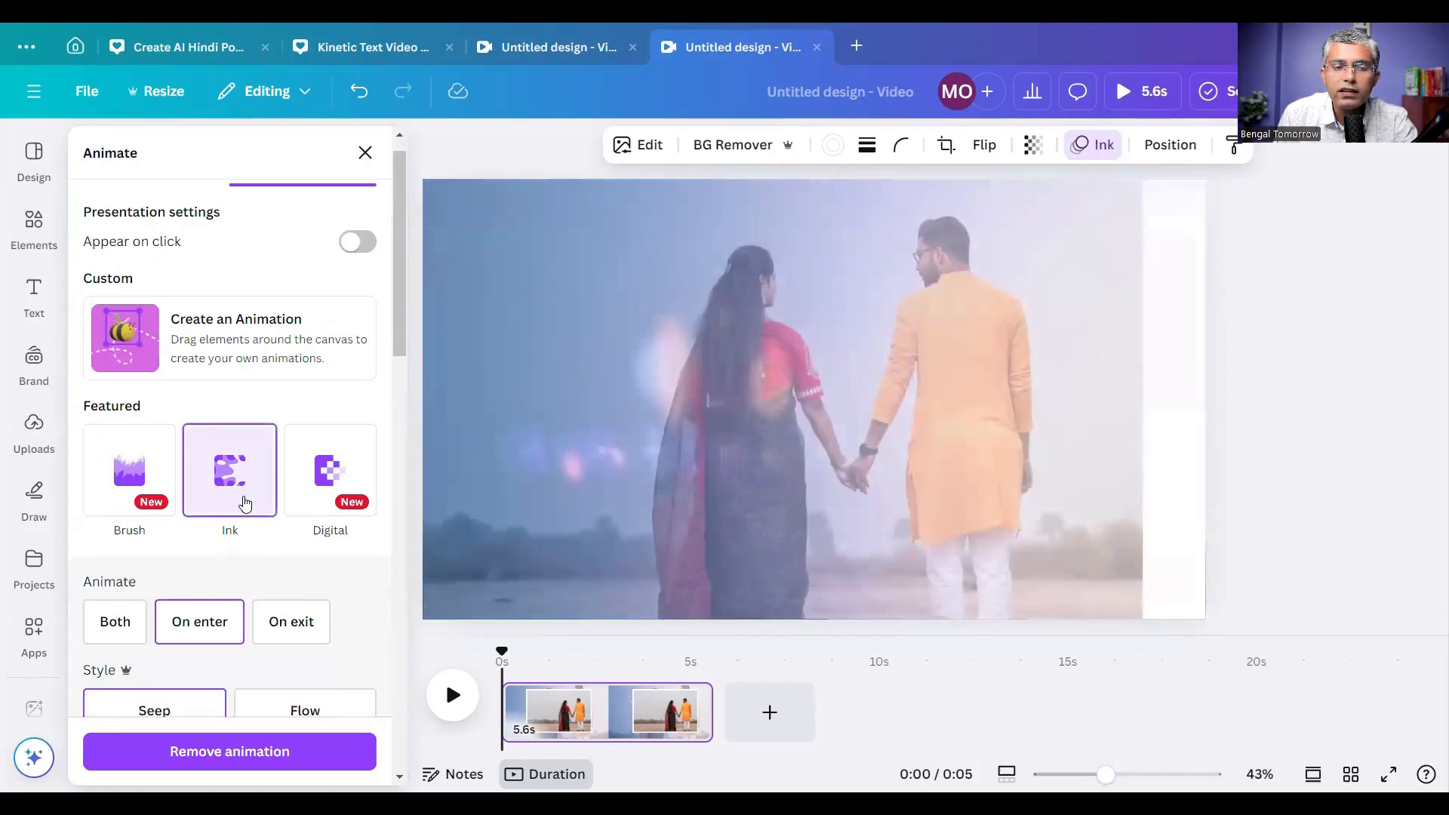
scroll(227, 483, "down", 3)
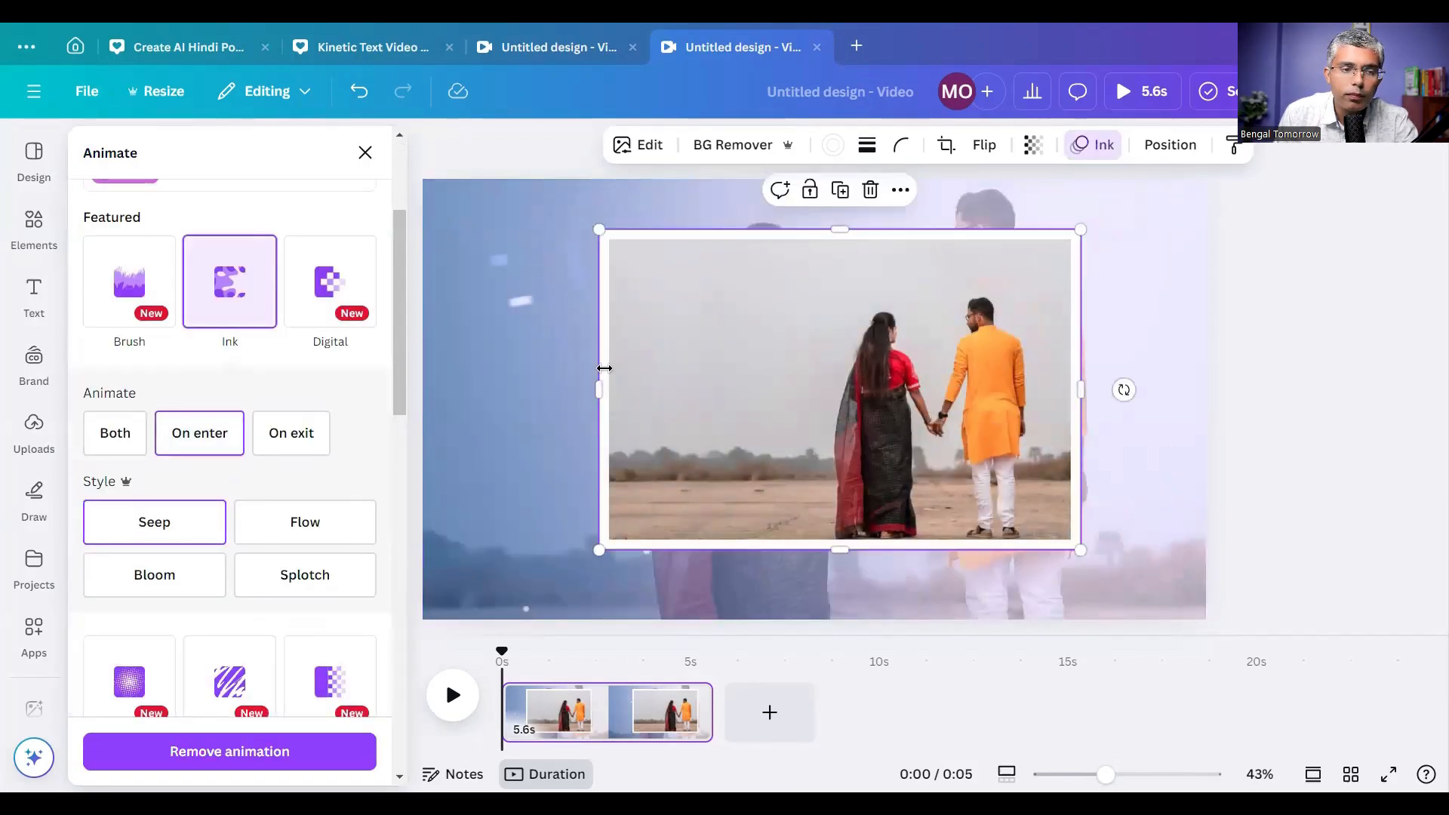
left_click(115, 431)
left_click(163, 538)
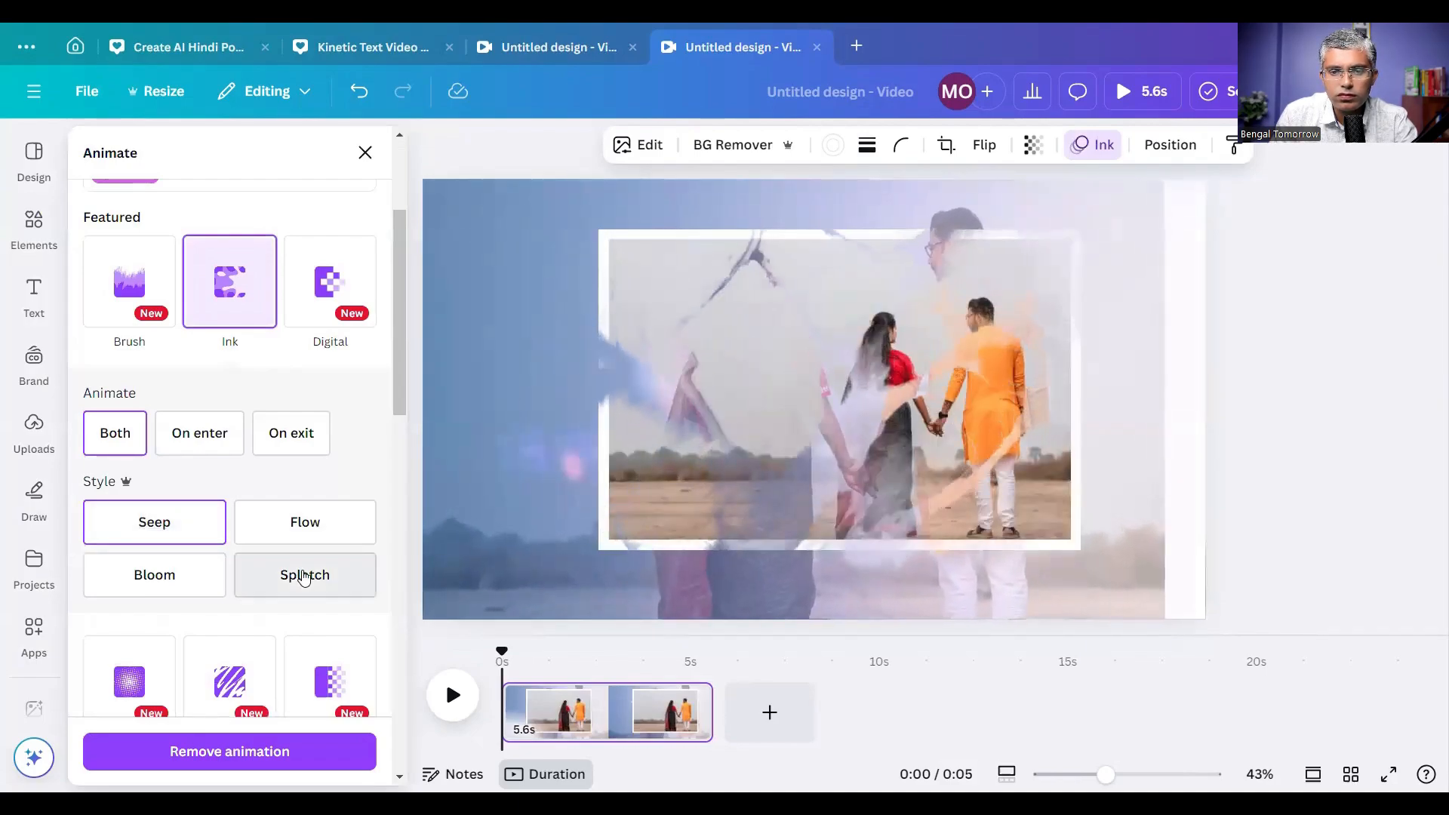
left_click(301, 580)
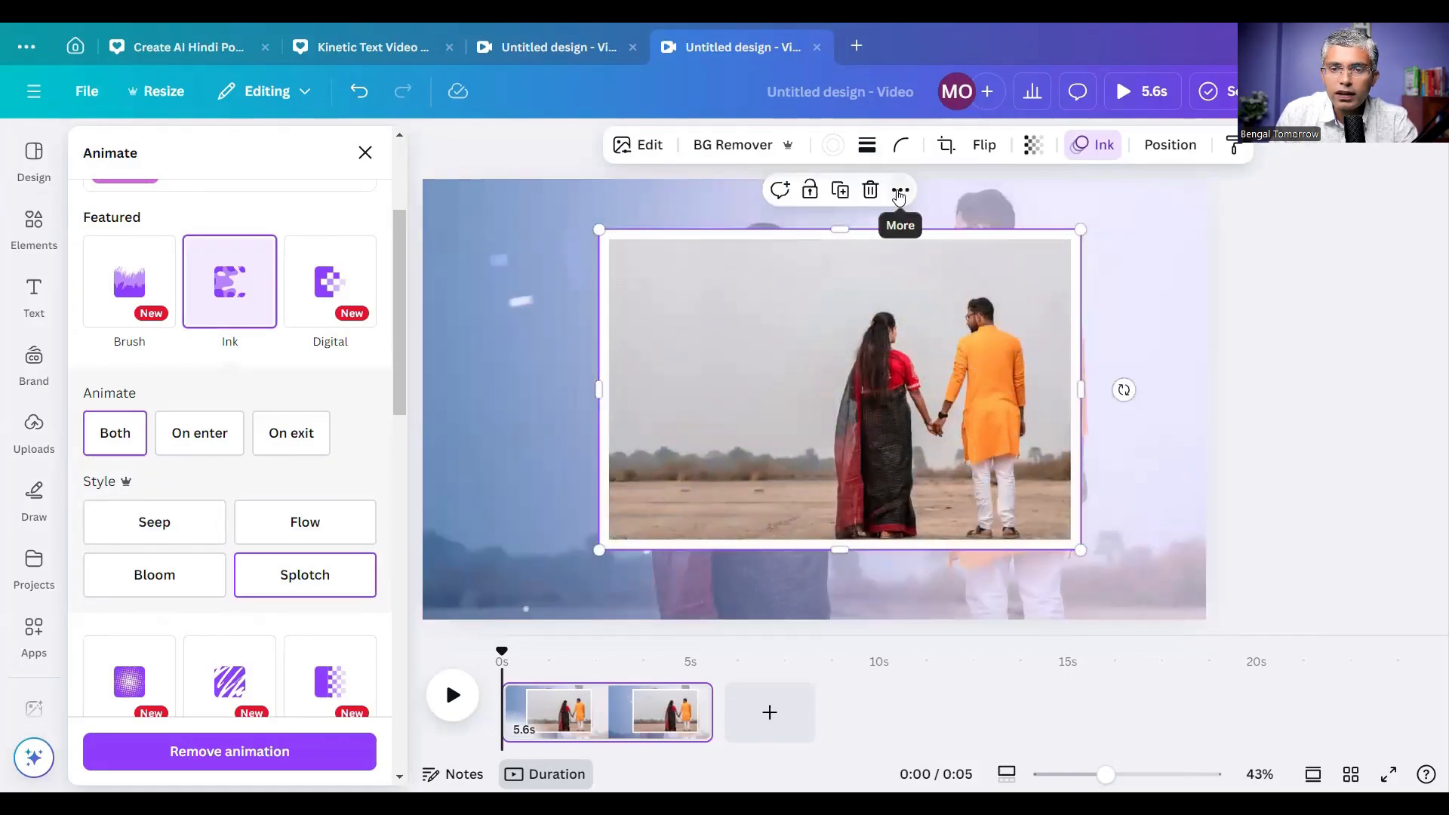
- Show the foreground photo's element timing, delay its start to just under 2 seconds and trim the page to 5.0 seconds
left_click(899, 192)
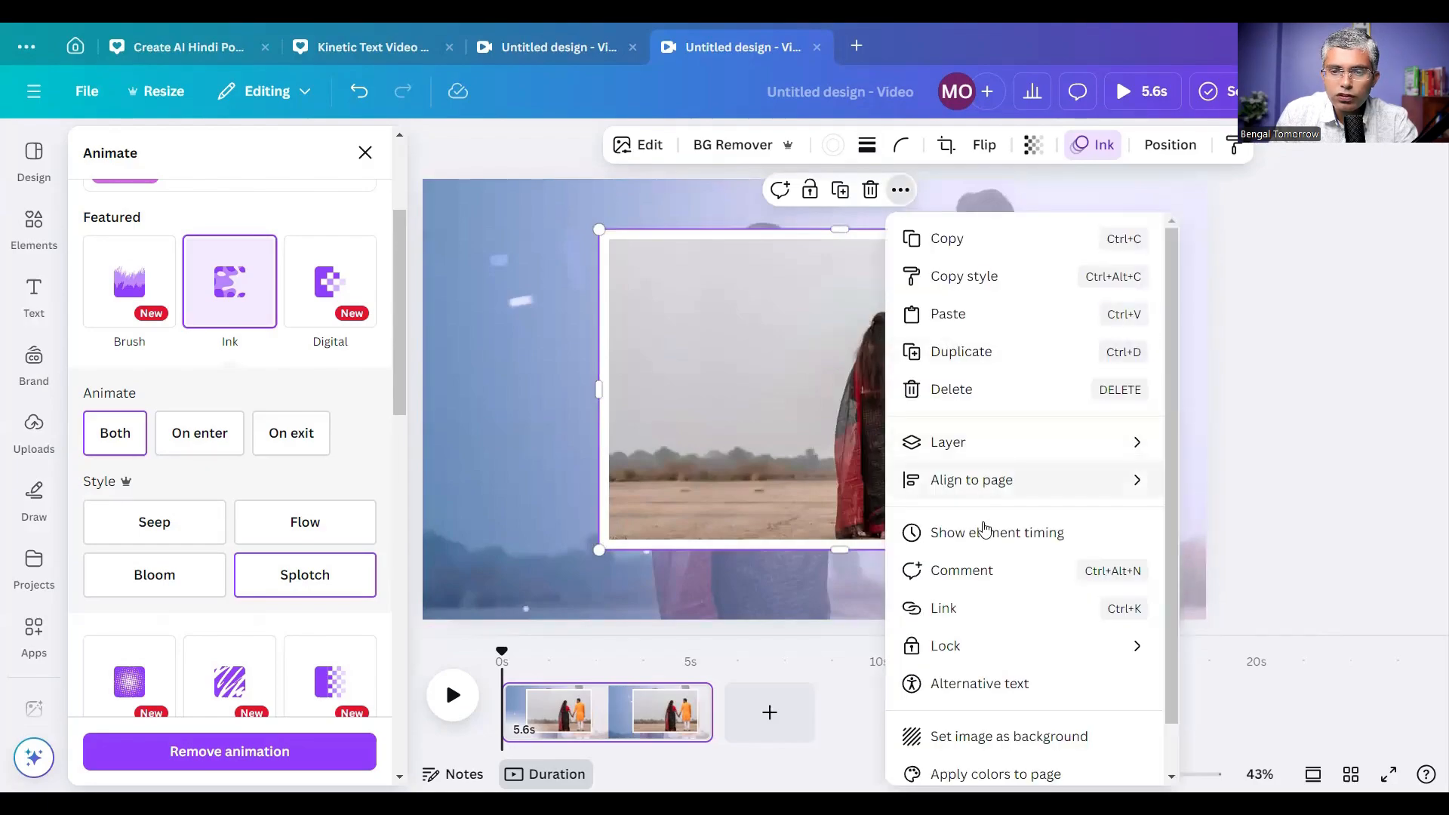
left_click(983, 534)
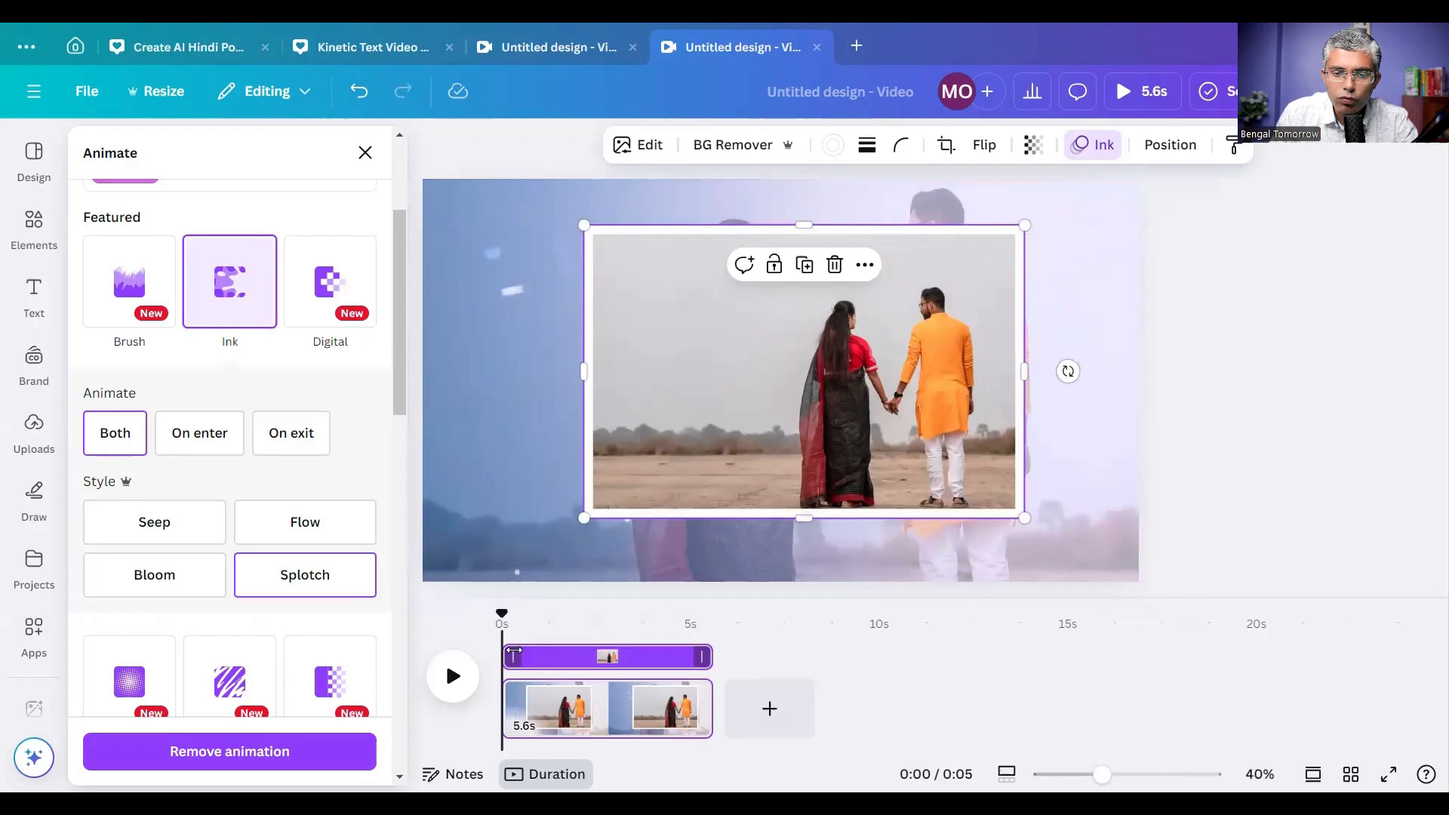
left_click_drag(514, 651, 569, 649)
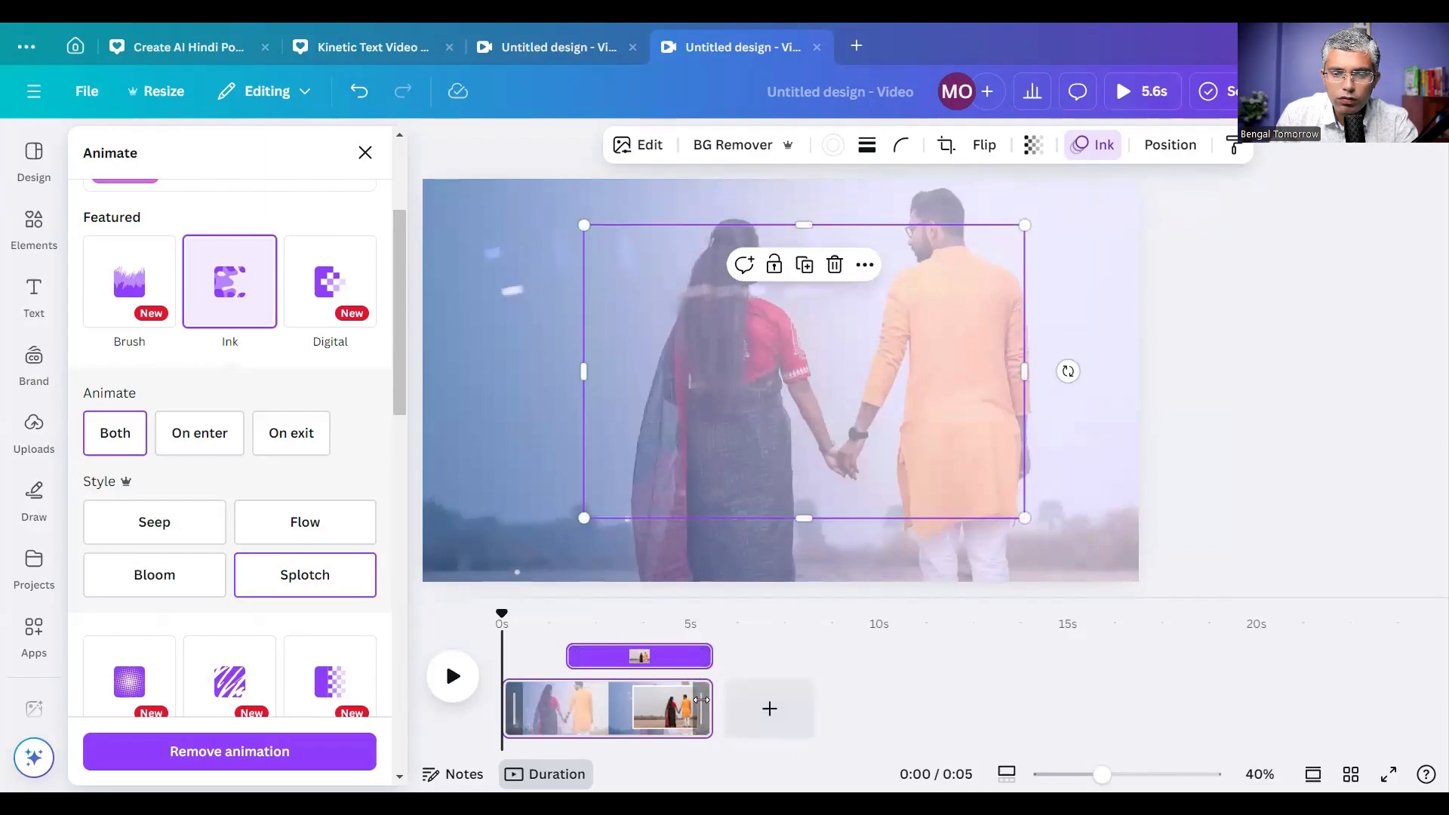
left_click_drag(702, 700, 684, 701)
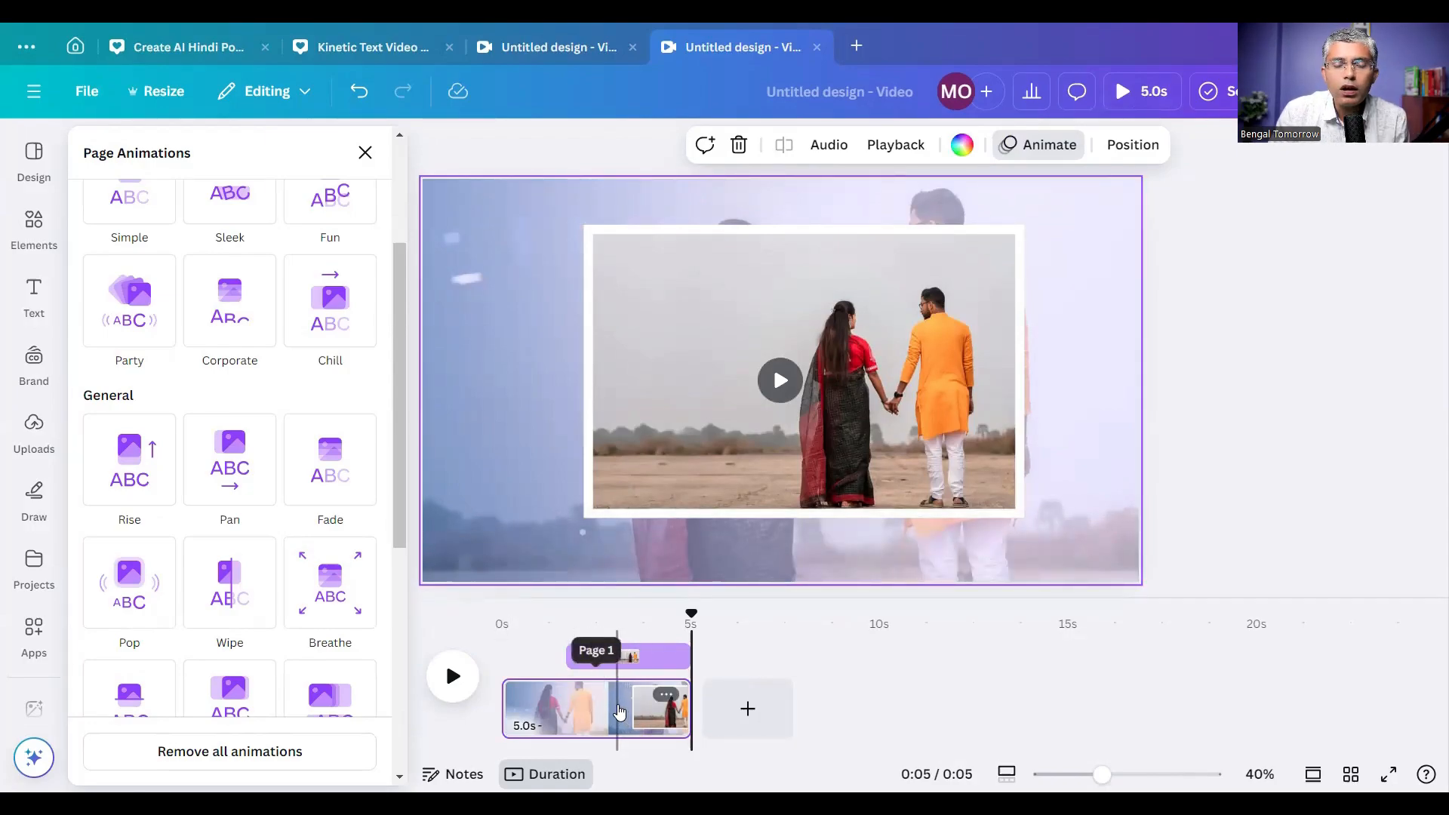
- Add a second page and insert the recently used photo of hennaed hands holding wedding rings
left_click(747, 711)
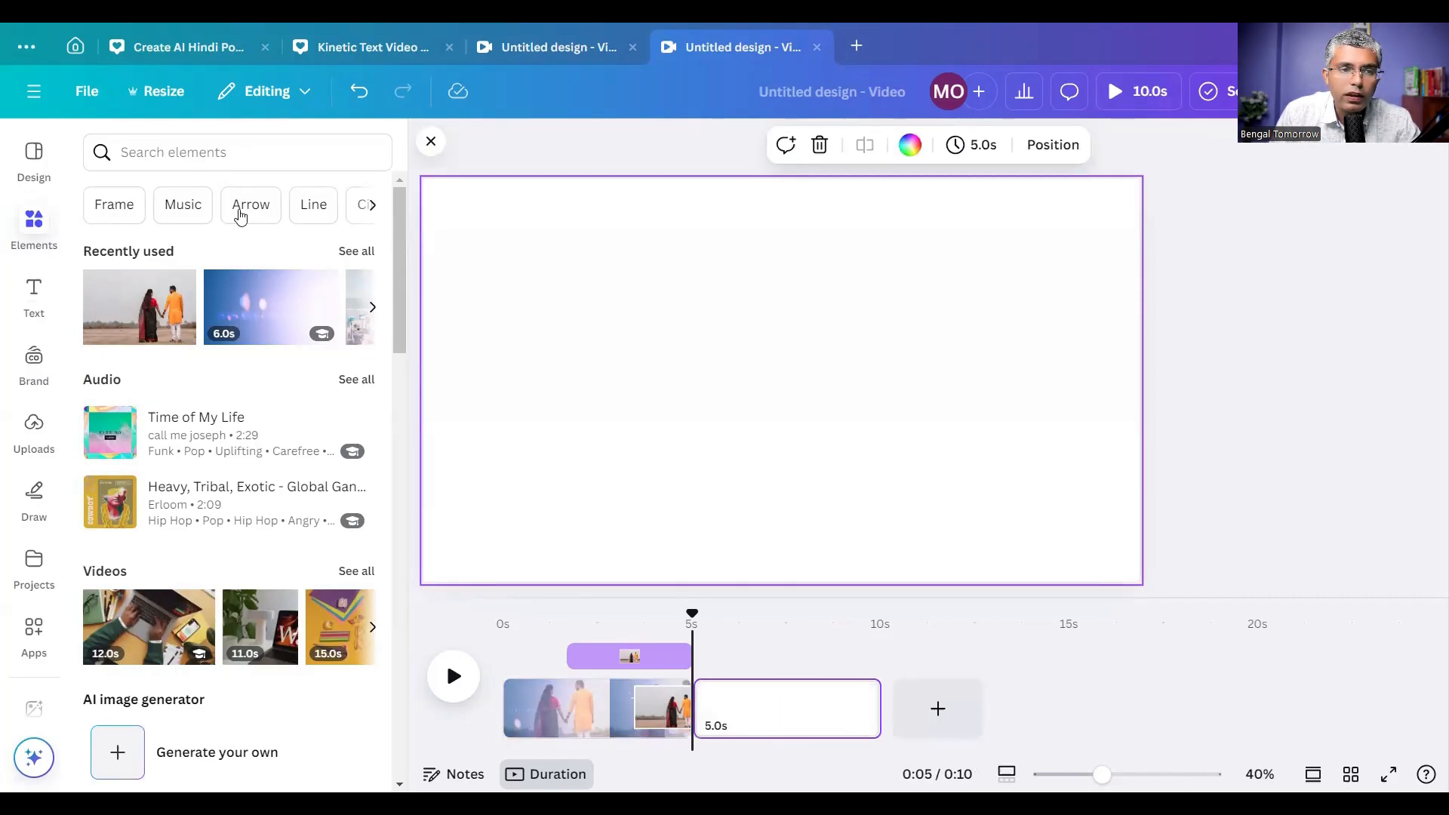
left_click(374, 305)
left_click(360, 260)
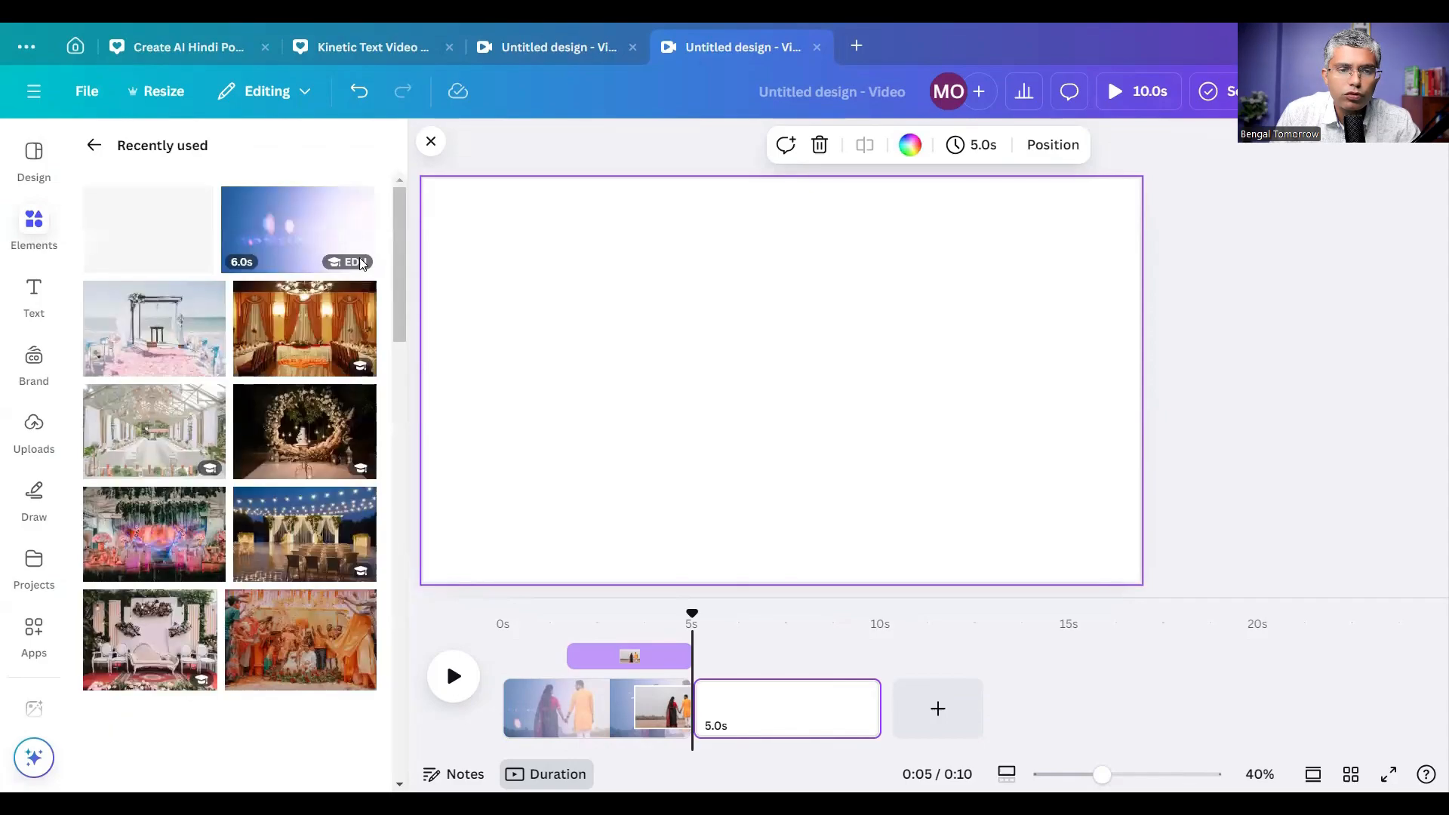
scroll(248, 501, "down", 8)
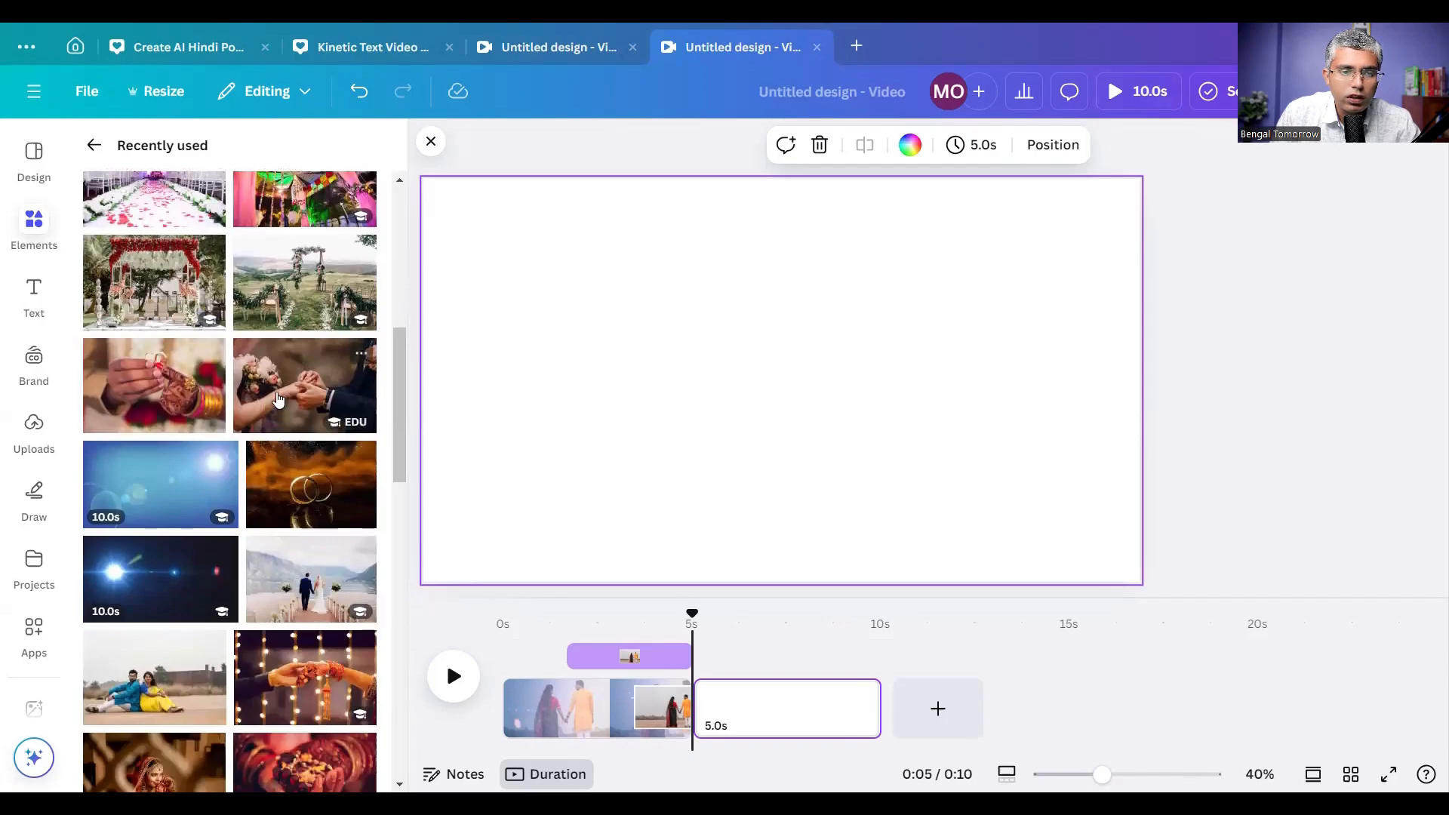
left_click(157, 381)
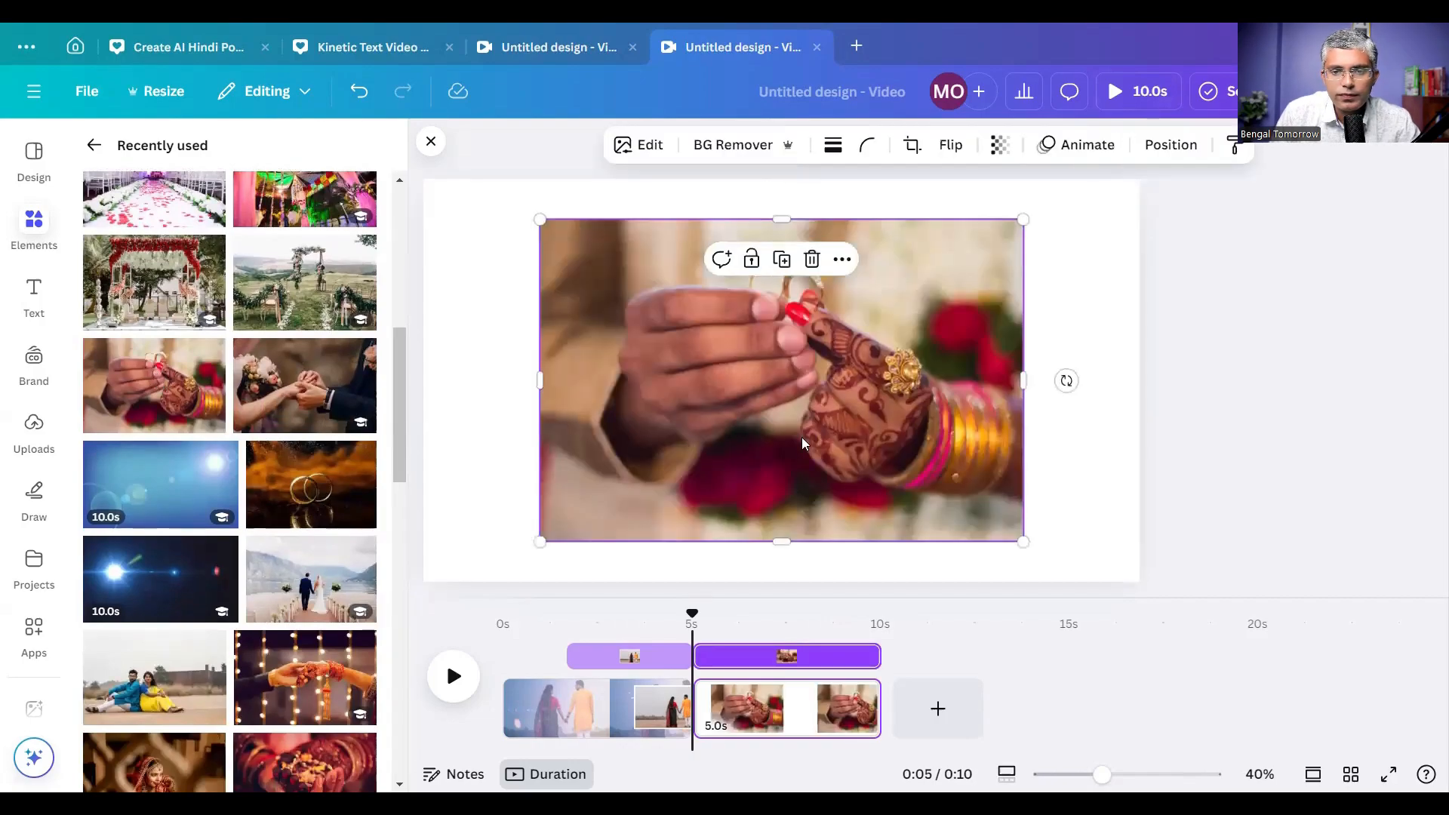
- Enlarge the wedding rings photo to cover the whole second page and shift it sideways to centre the rings
left_click_drag(757, 397, 639, 356)
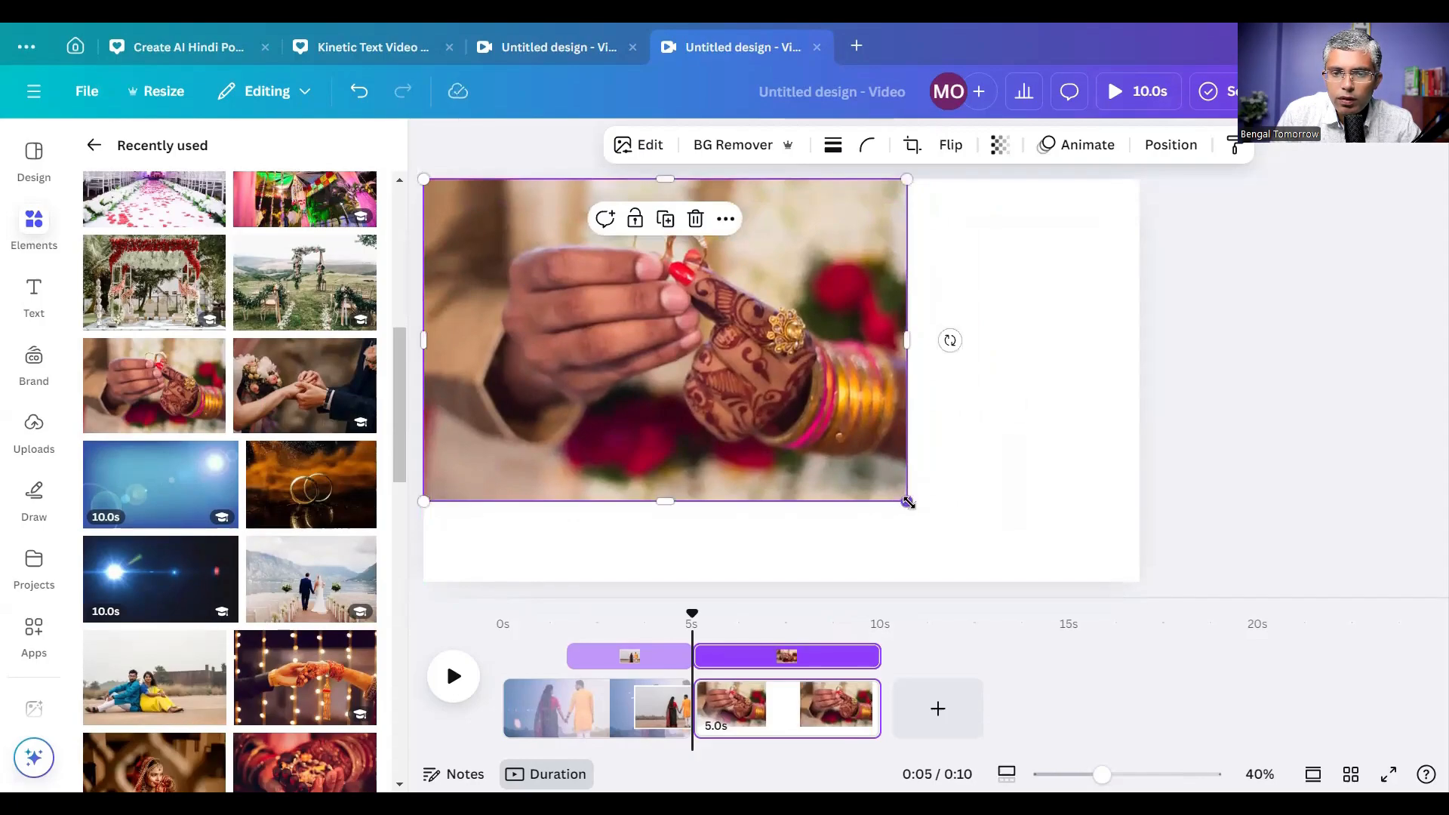
left_click_drag(908, 501, 1276, 631)
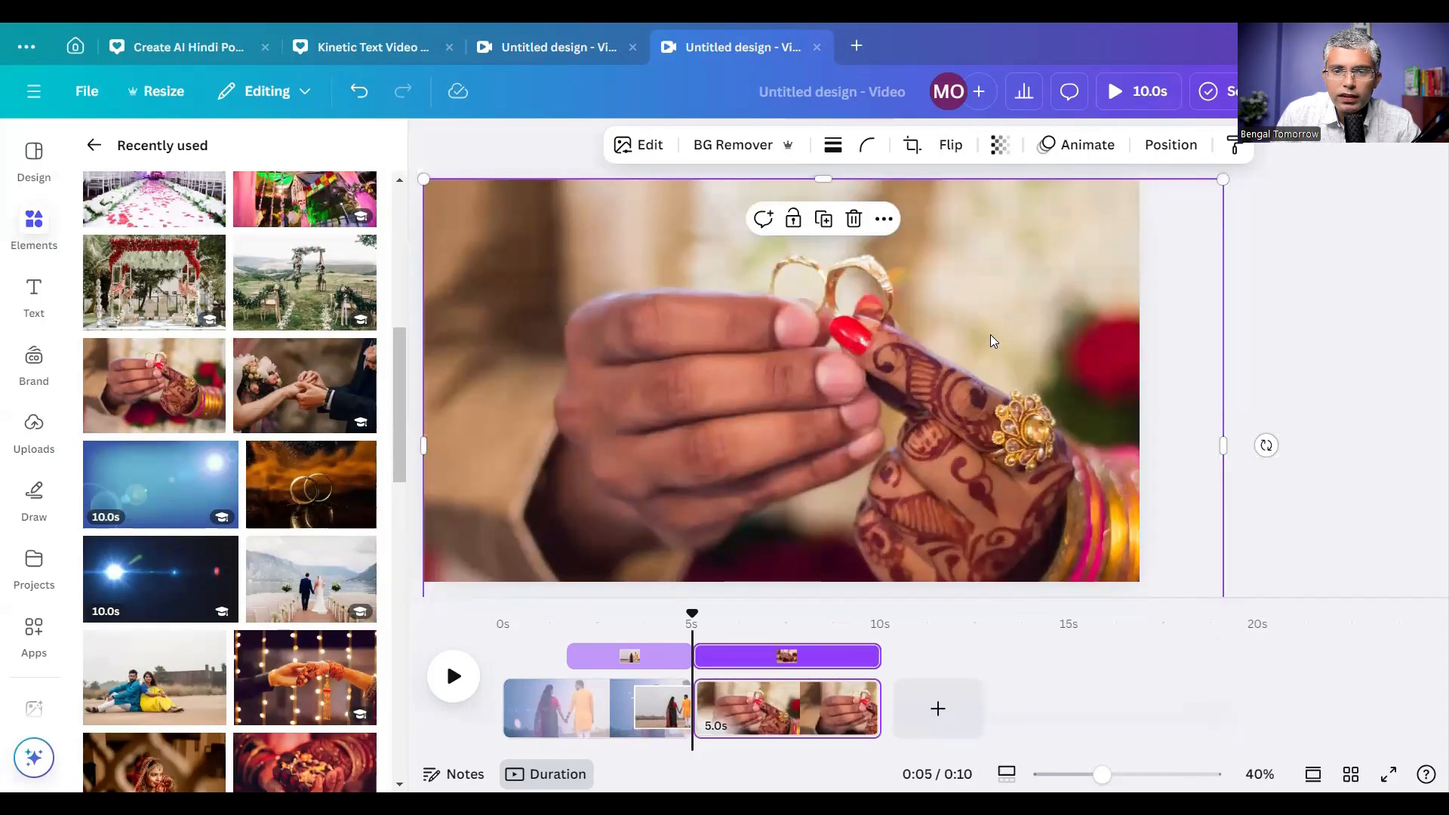
left_click_drag(990, 341, 941, 337)
left_click(1305, 388)
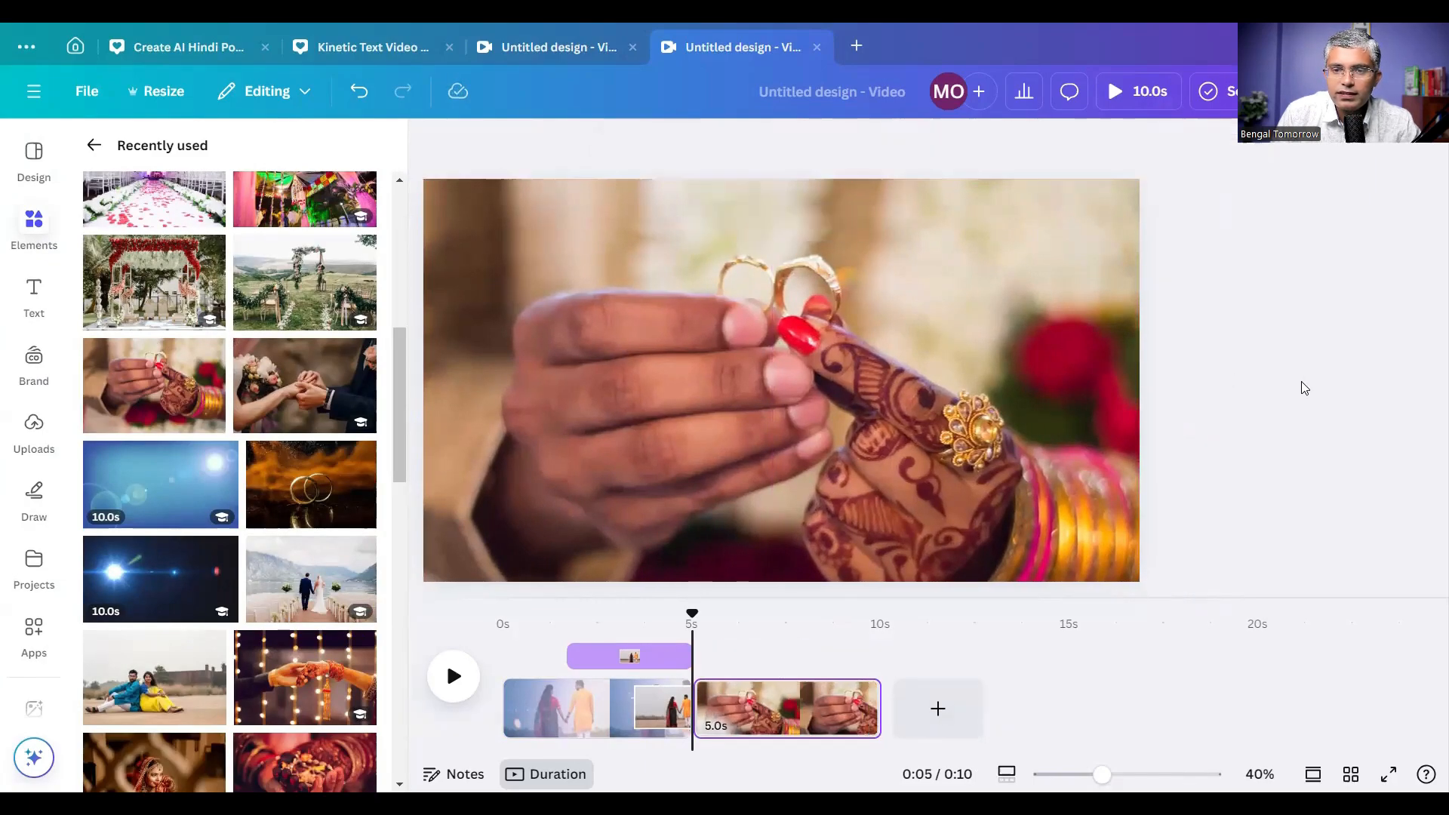
- Apply the Breathe animation to the wedding rings photo with its scale at maximum
left_click(949, 285)
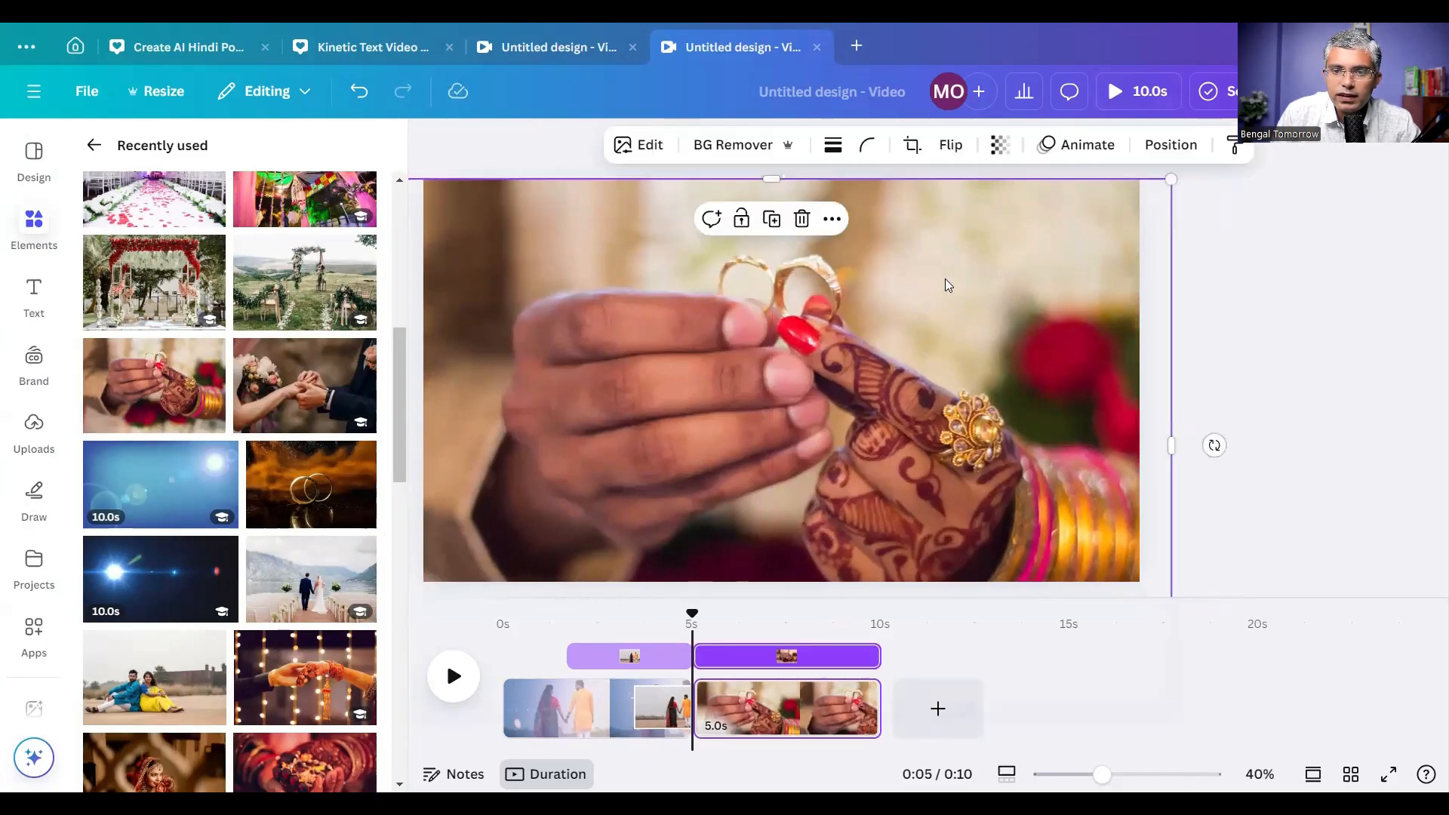
left_click(1099, 148)
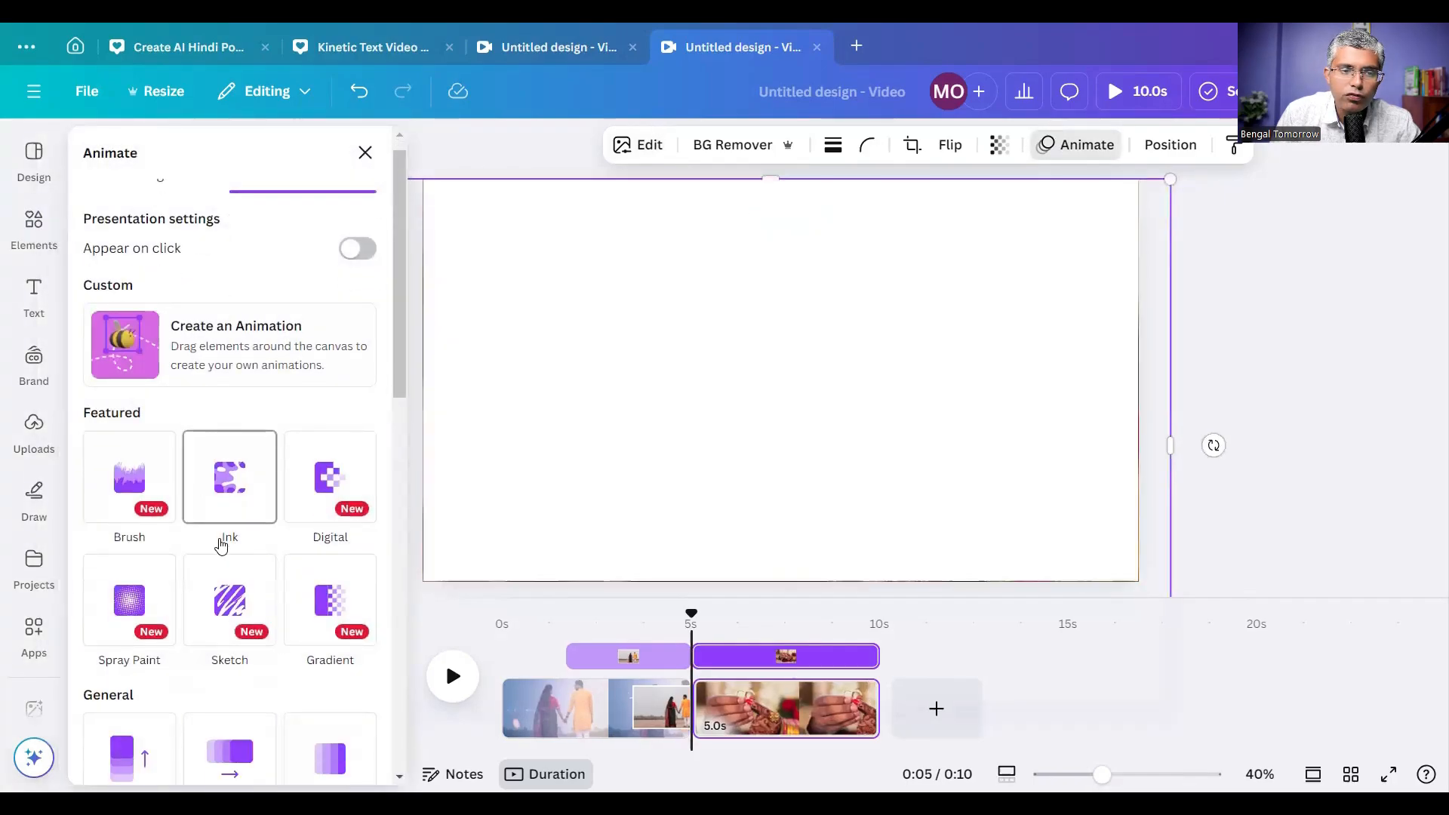
scroll(221, 545, "down", 6)
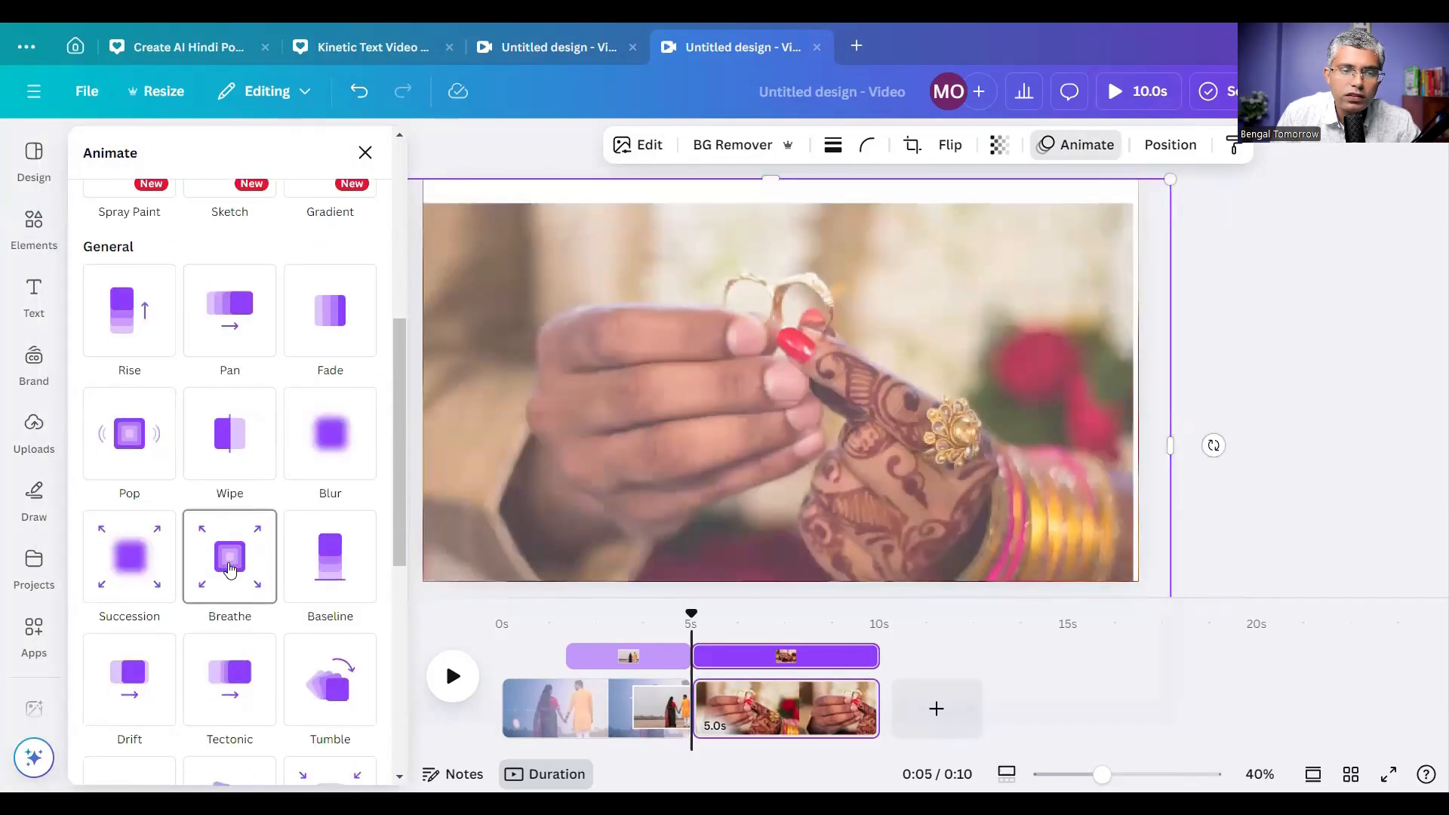
left_click(230, 570)
scroll(276, 587, "down", 3)
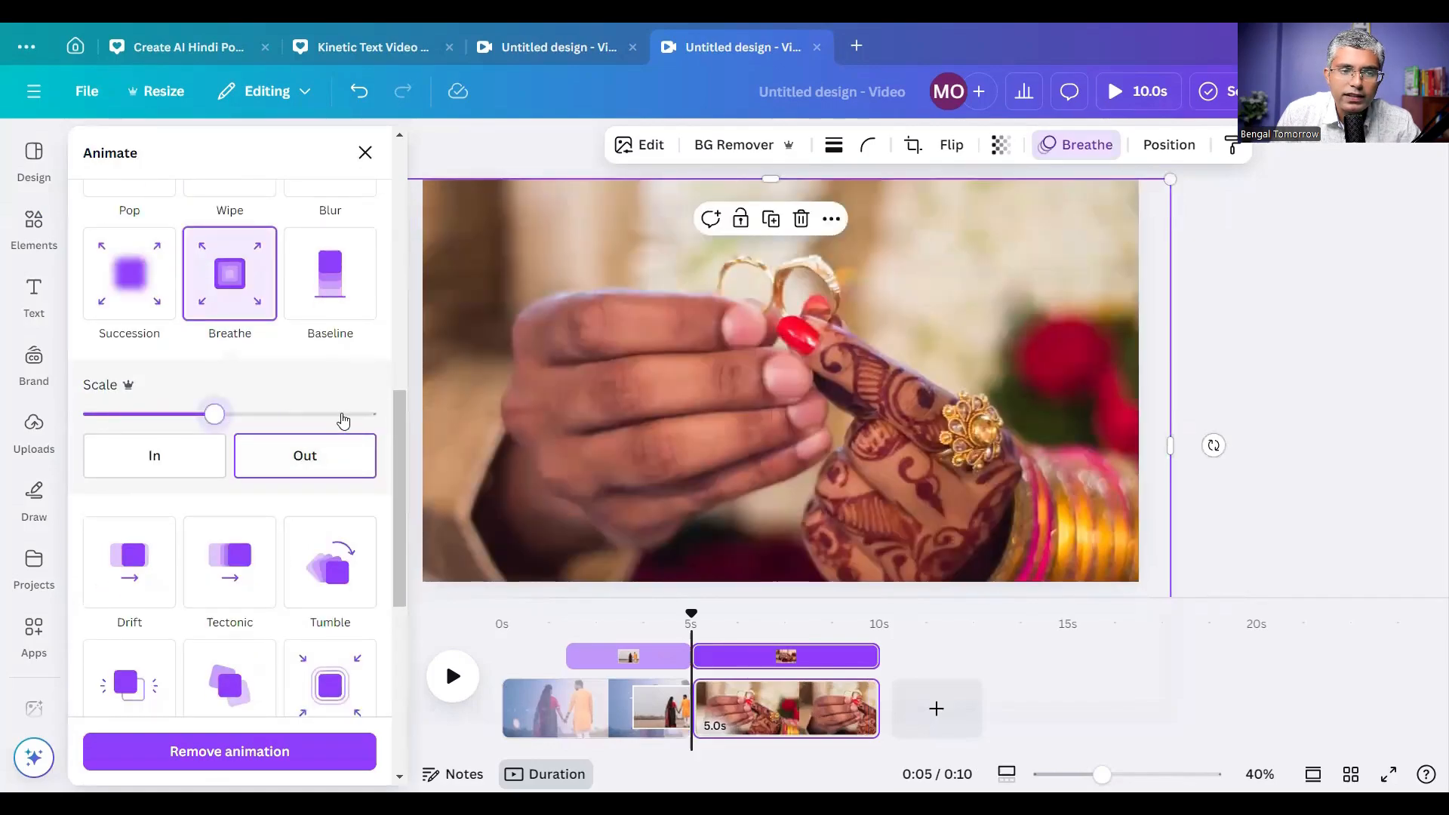
left_click_drag(343, 420, 374, 414)
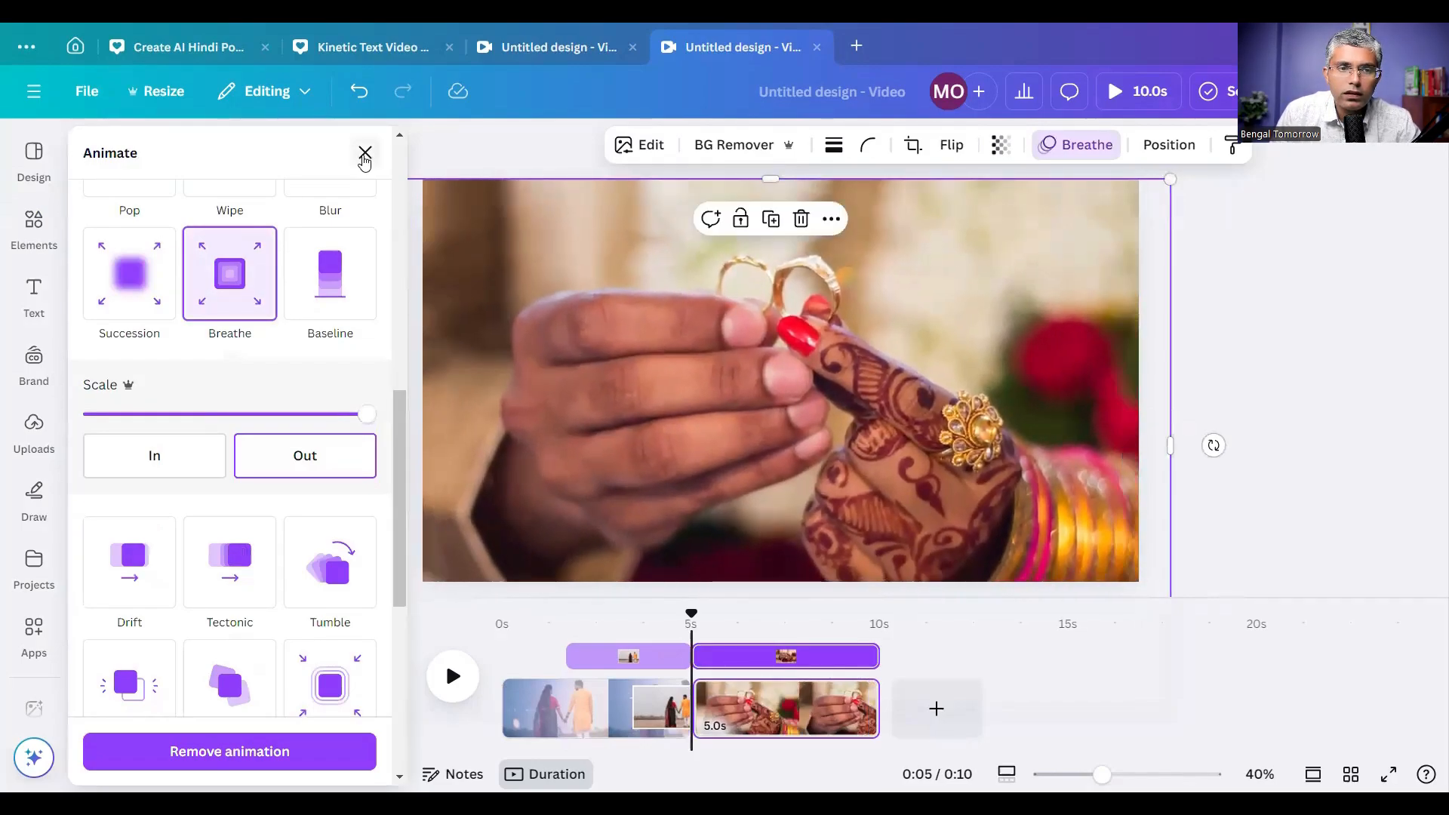
left_click(365, 154)
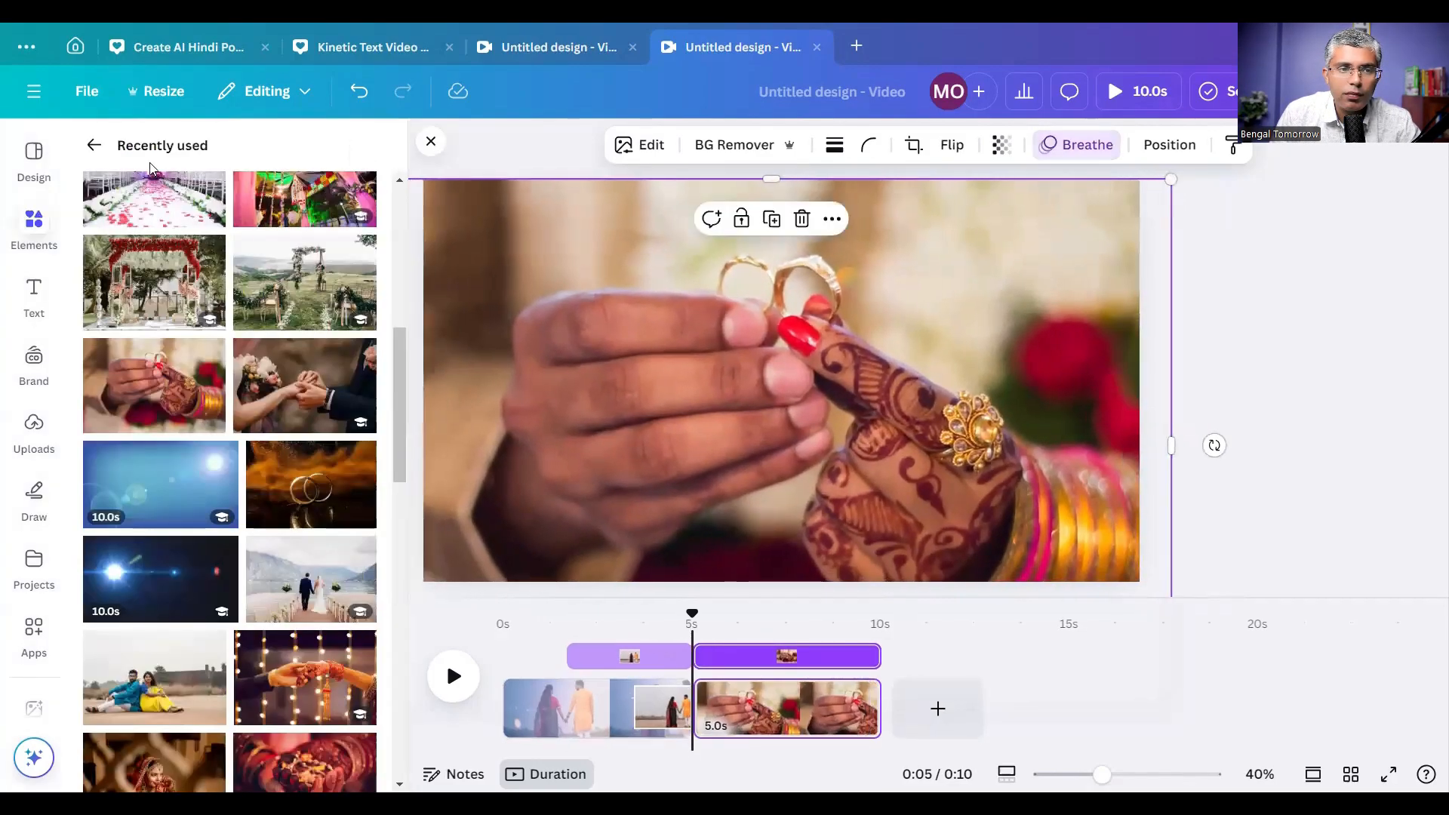
- Search the elements for "lens flare" videos and add the 10-second light blue flare clip to the second page
left_click(33, 216)
left_click(94, 154)
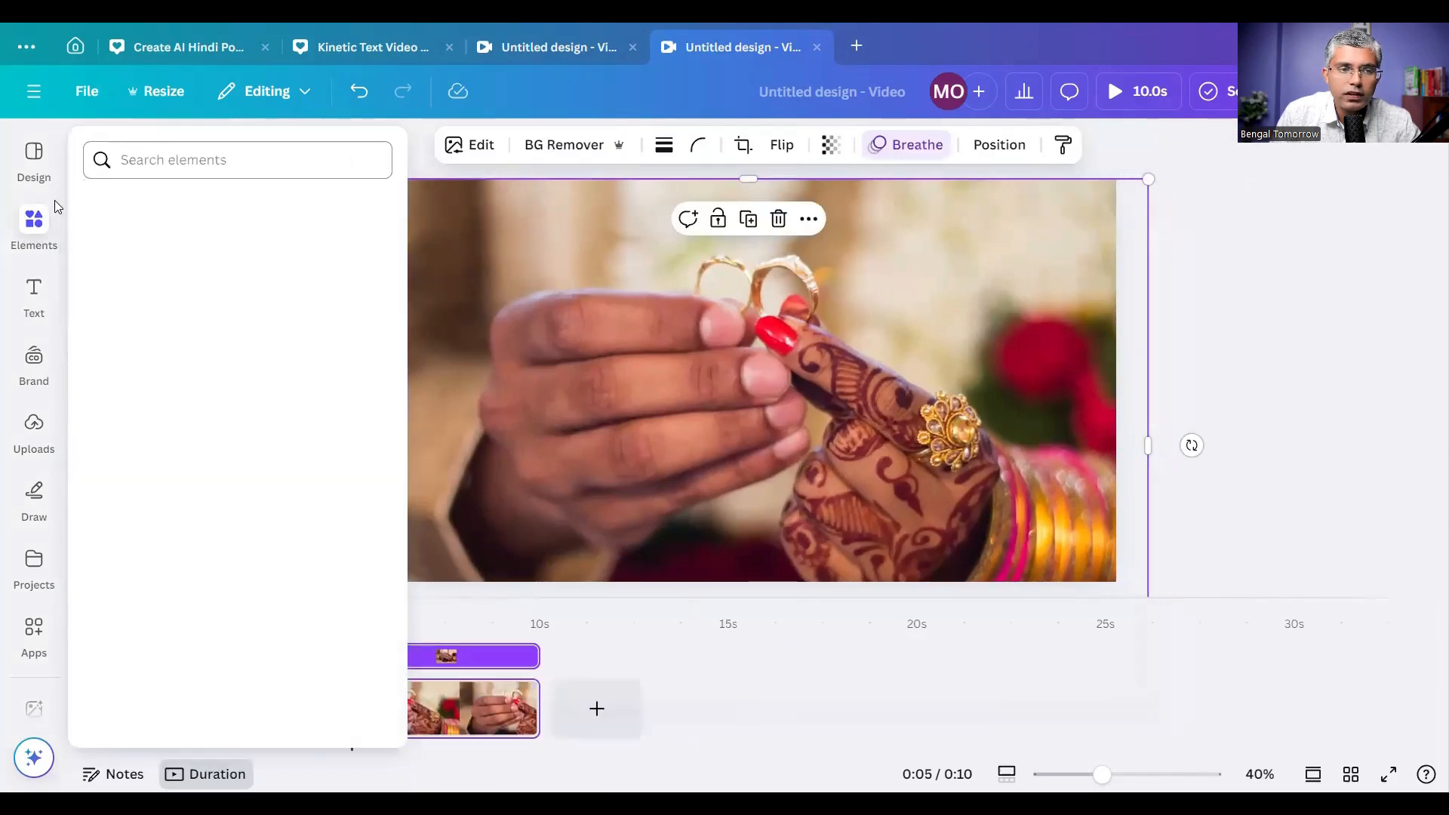
left_click(127, 159)
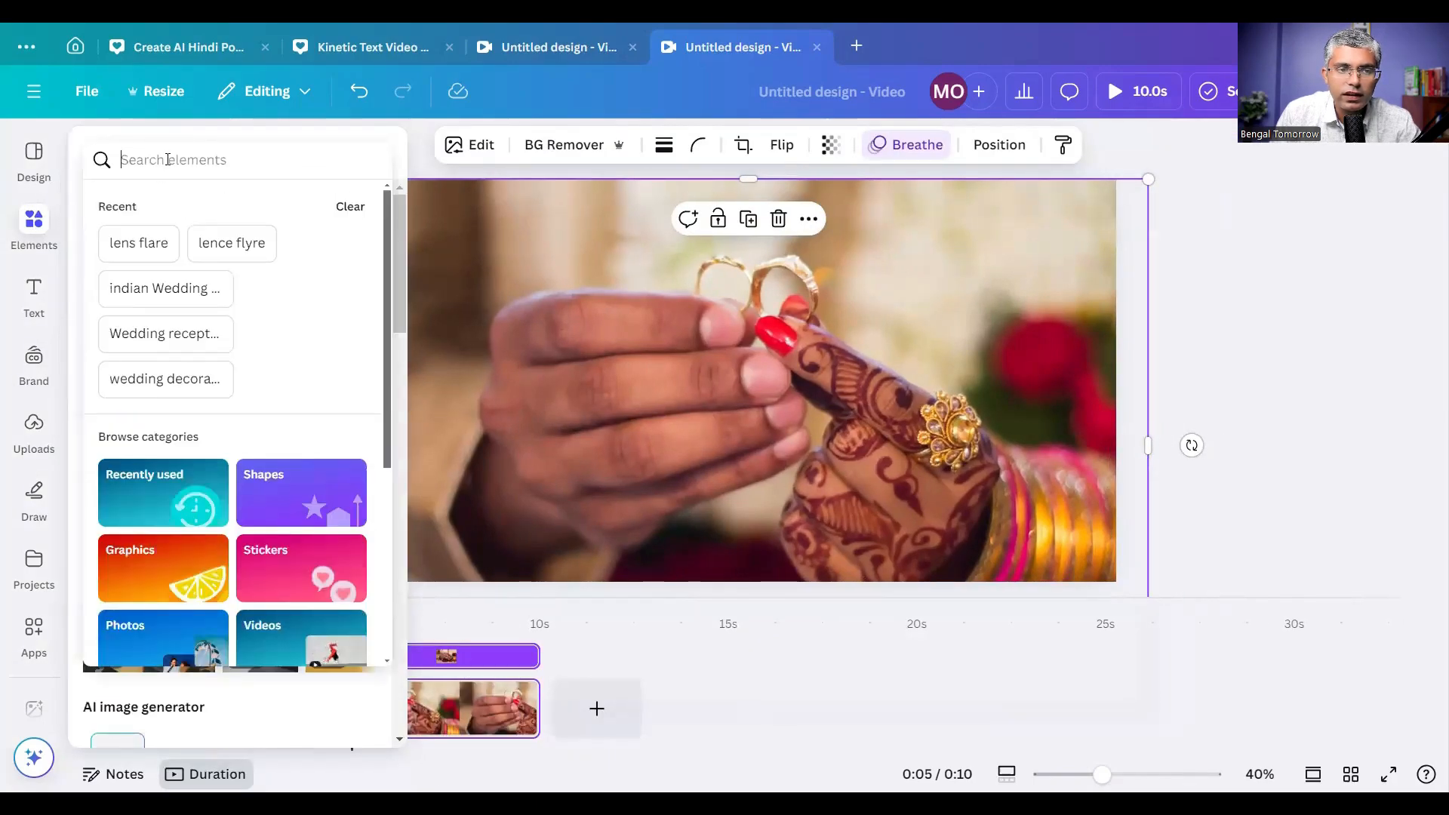
left_click(140, 236)
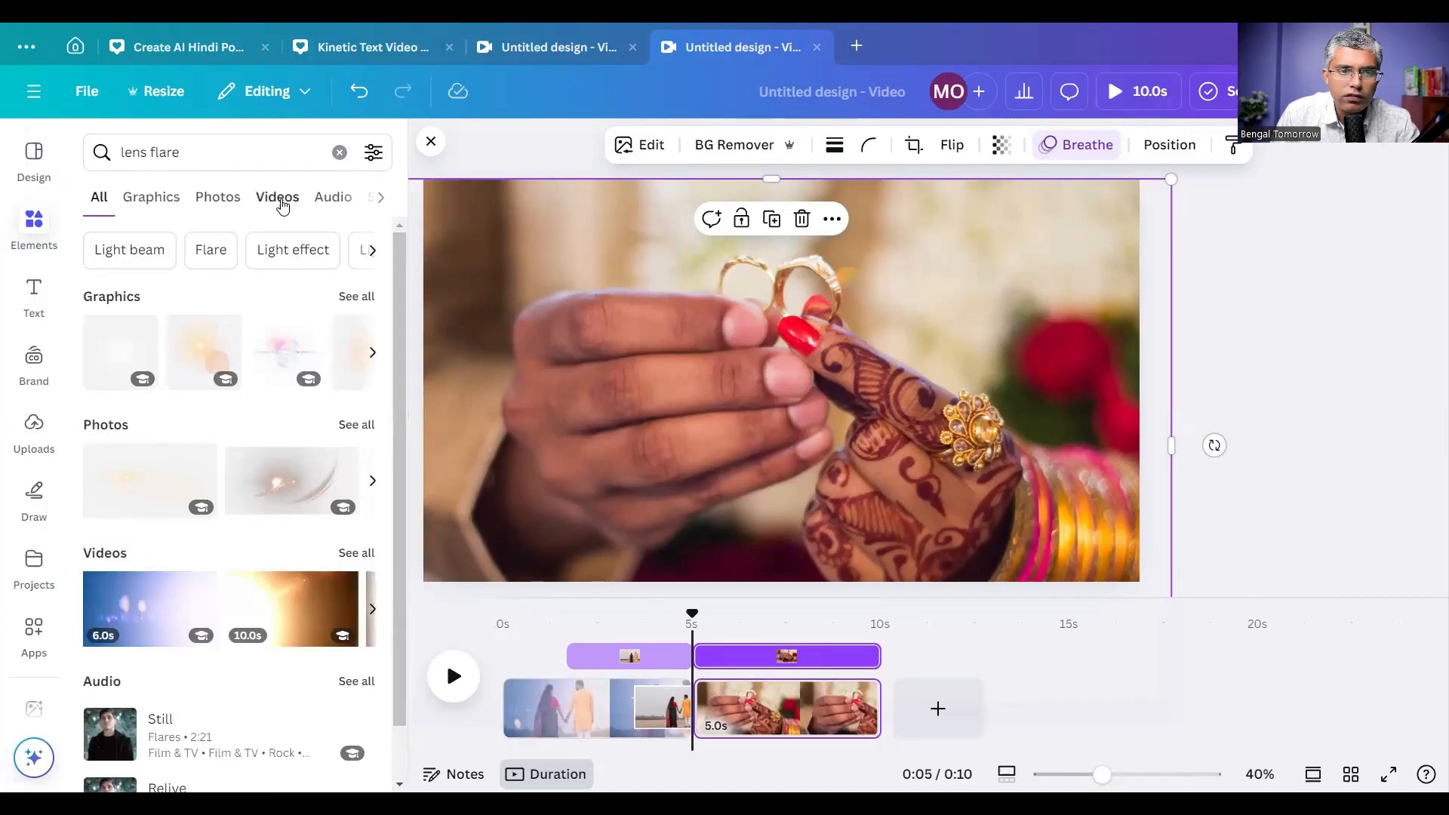
left_click(280, 201)
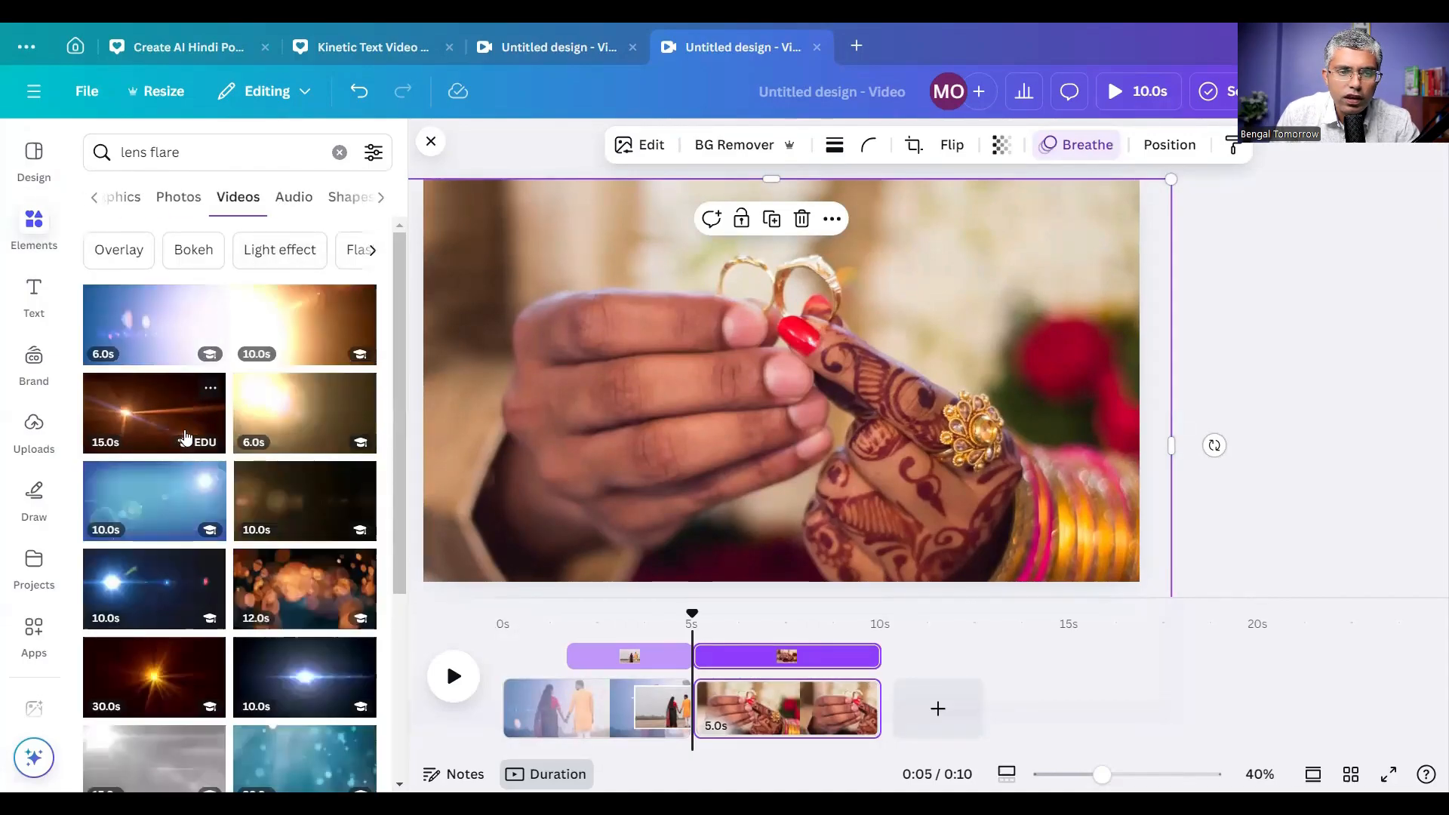
left_click(168, 500)
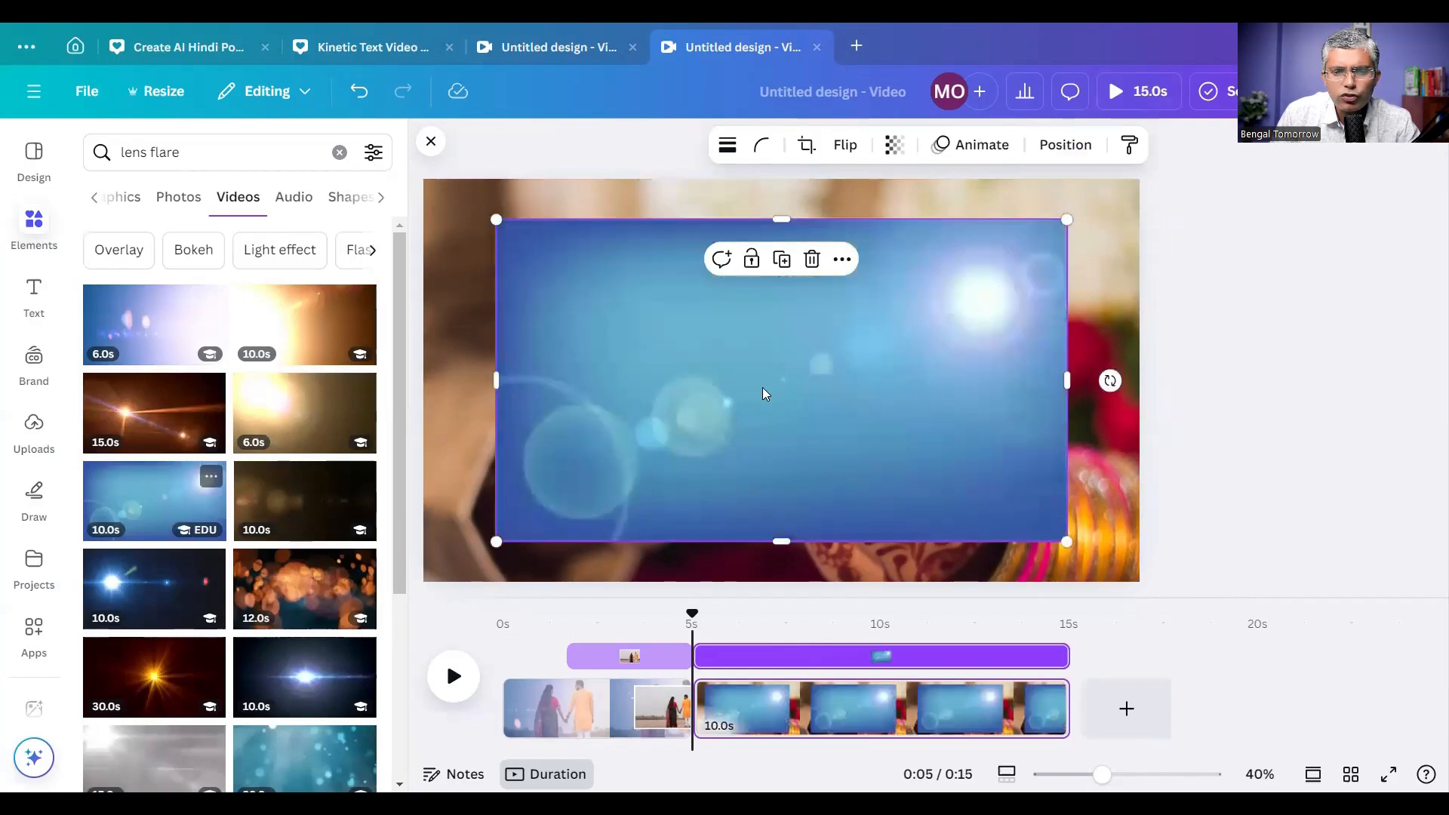
- Enlarge the light blue flare clip to cover the whole second page and set its transparency to 59
left_click_drag(741, 386, 678, 353)
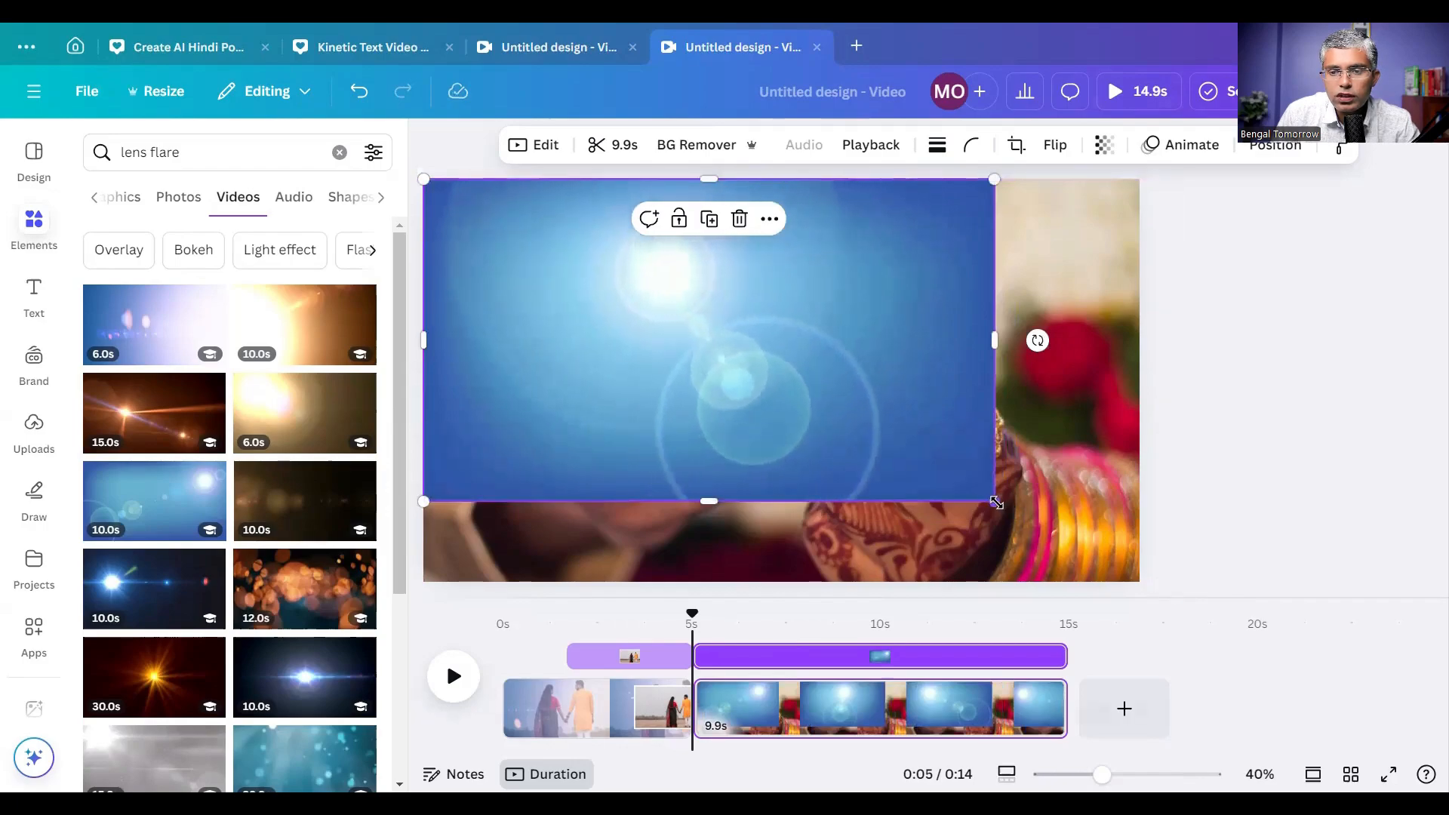
left_click_drag(994, 501, 1216, 582)
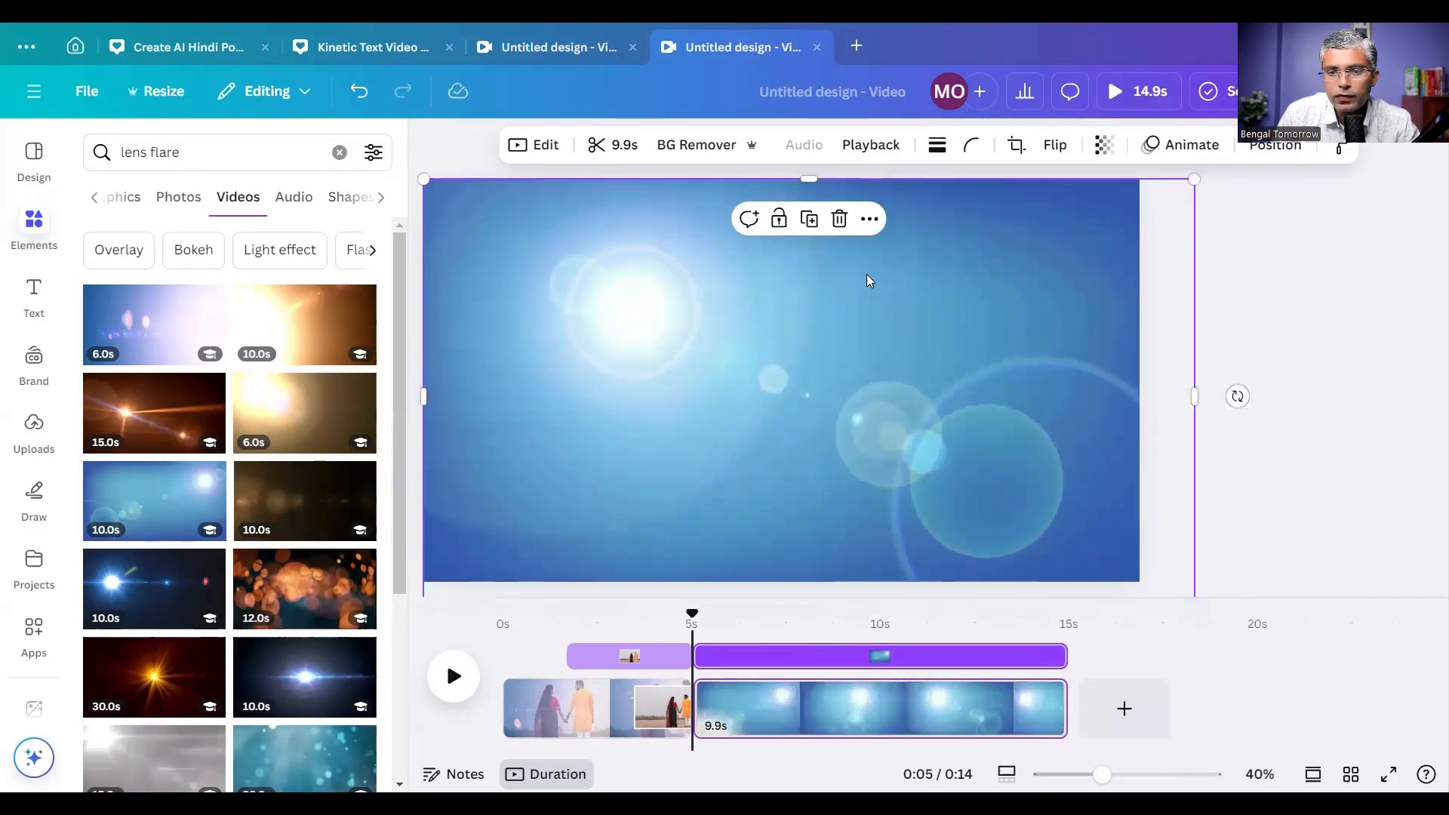
left_click(1104, 145)
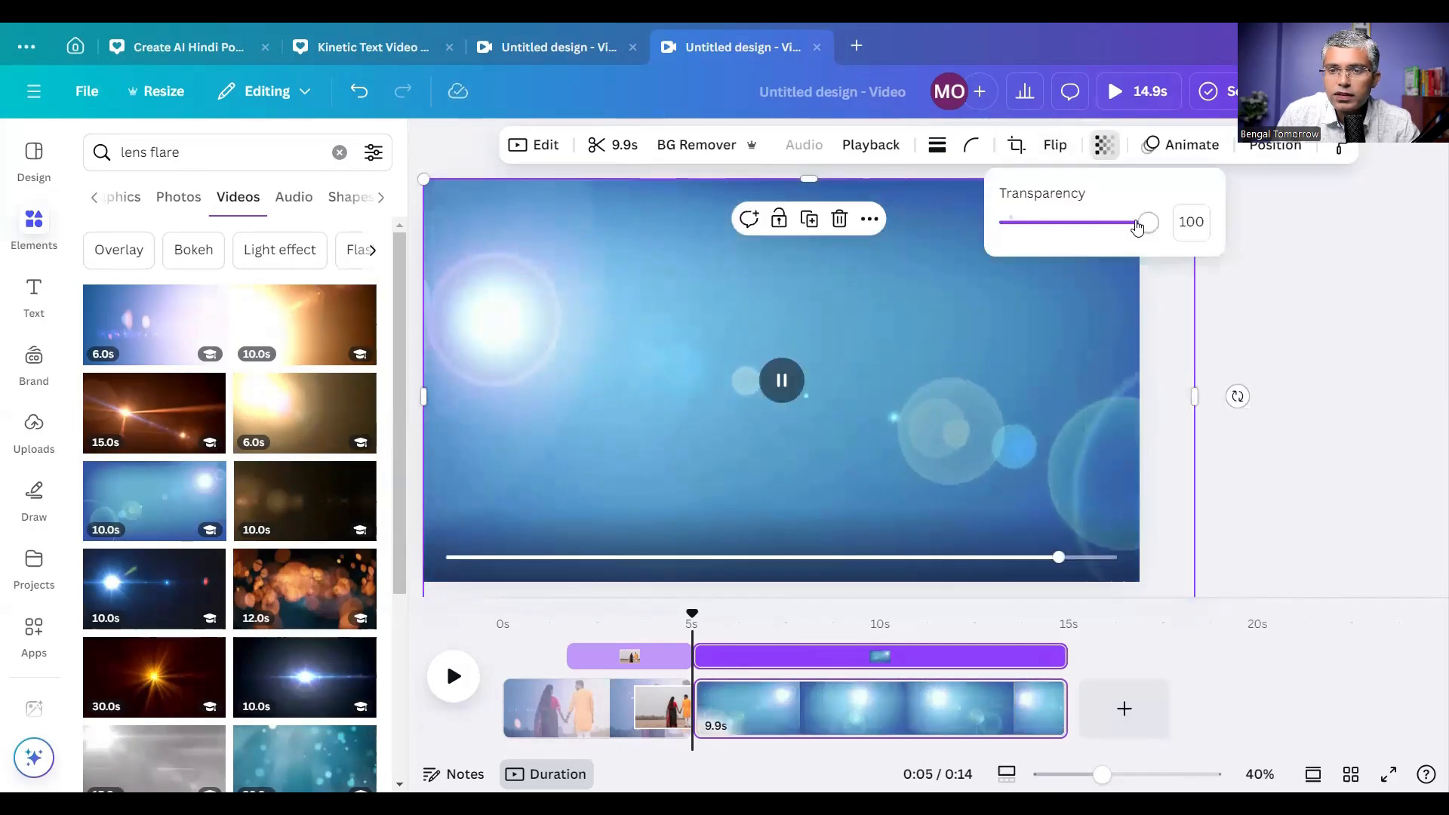
left_click_drag(1146, 223, 1096, 231)
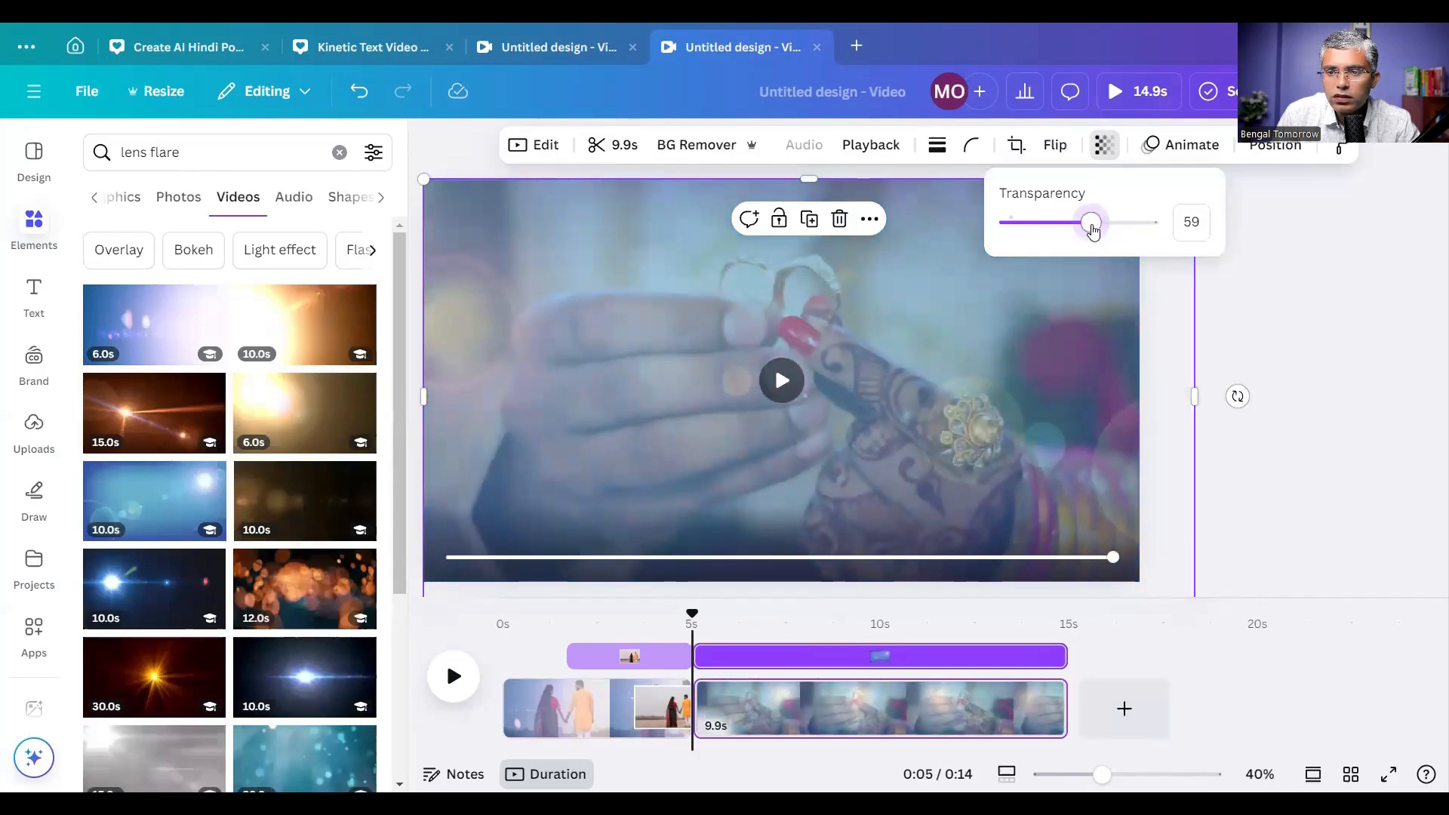
left_click(925, 306)
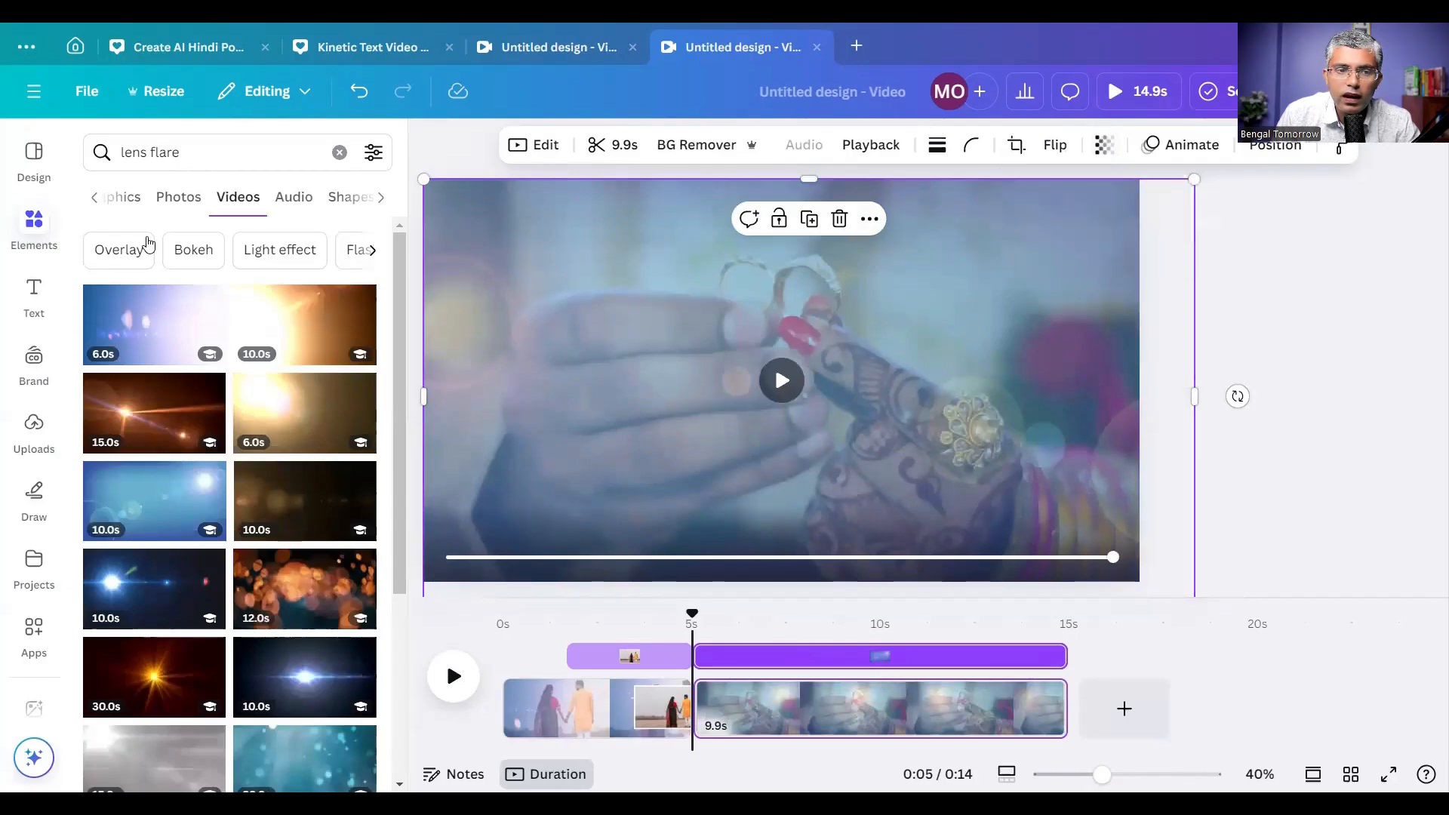
- Insert the recently used wedding rings photo again as a foreground picture, shrink it slightly and place it near the page's middle
left_click(339, 155)
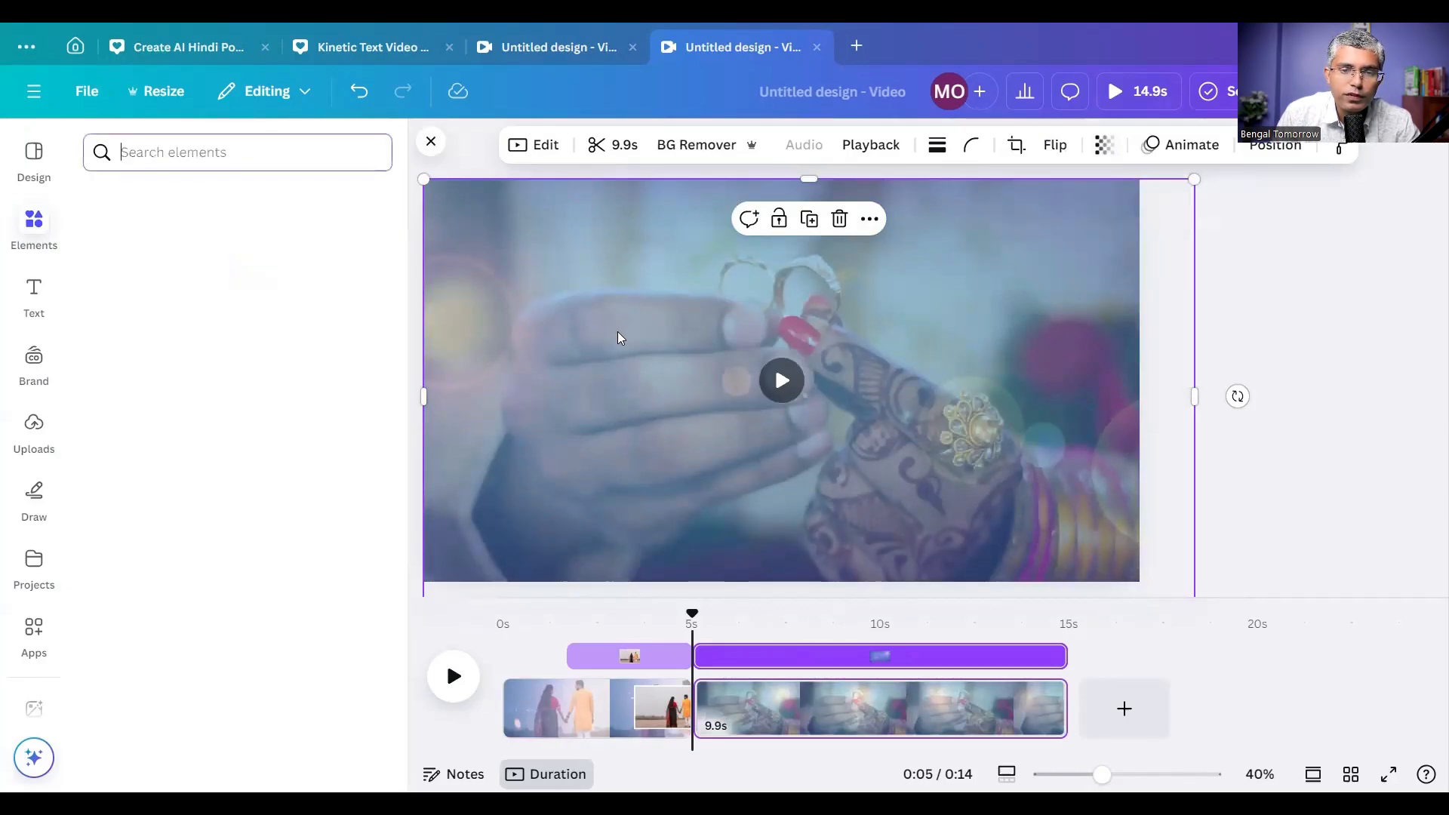
left_click(370, 308)
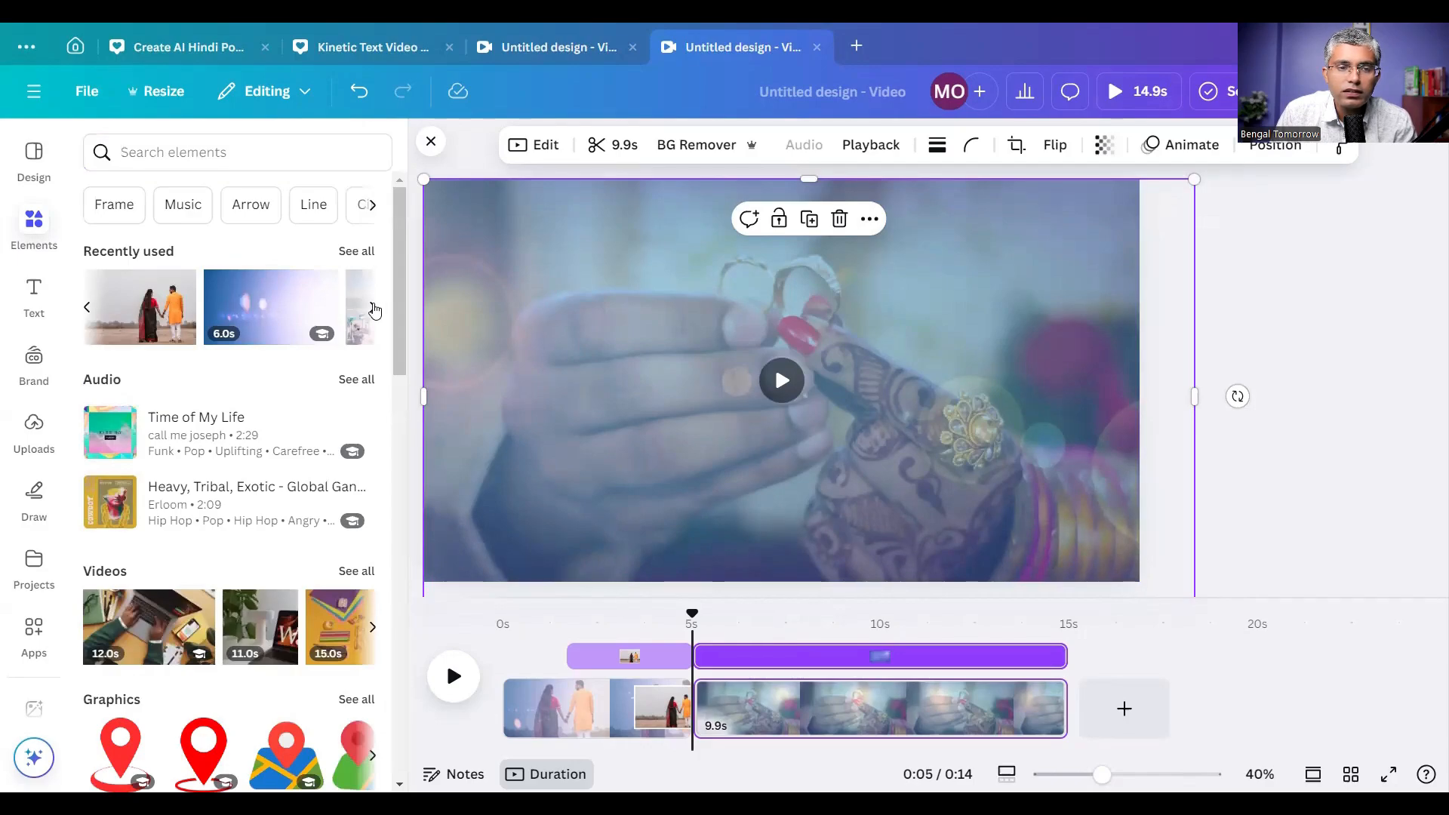
left_click(371, 309)
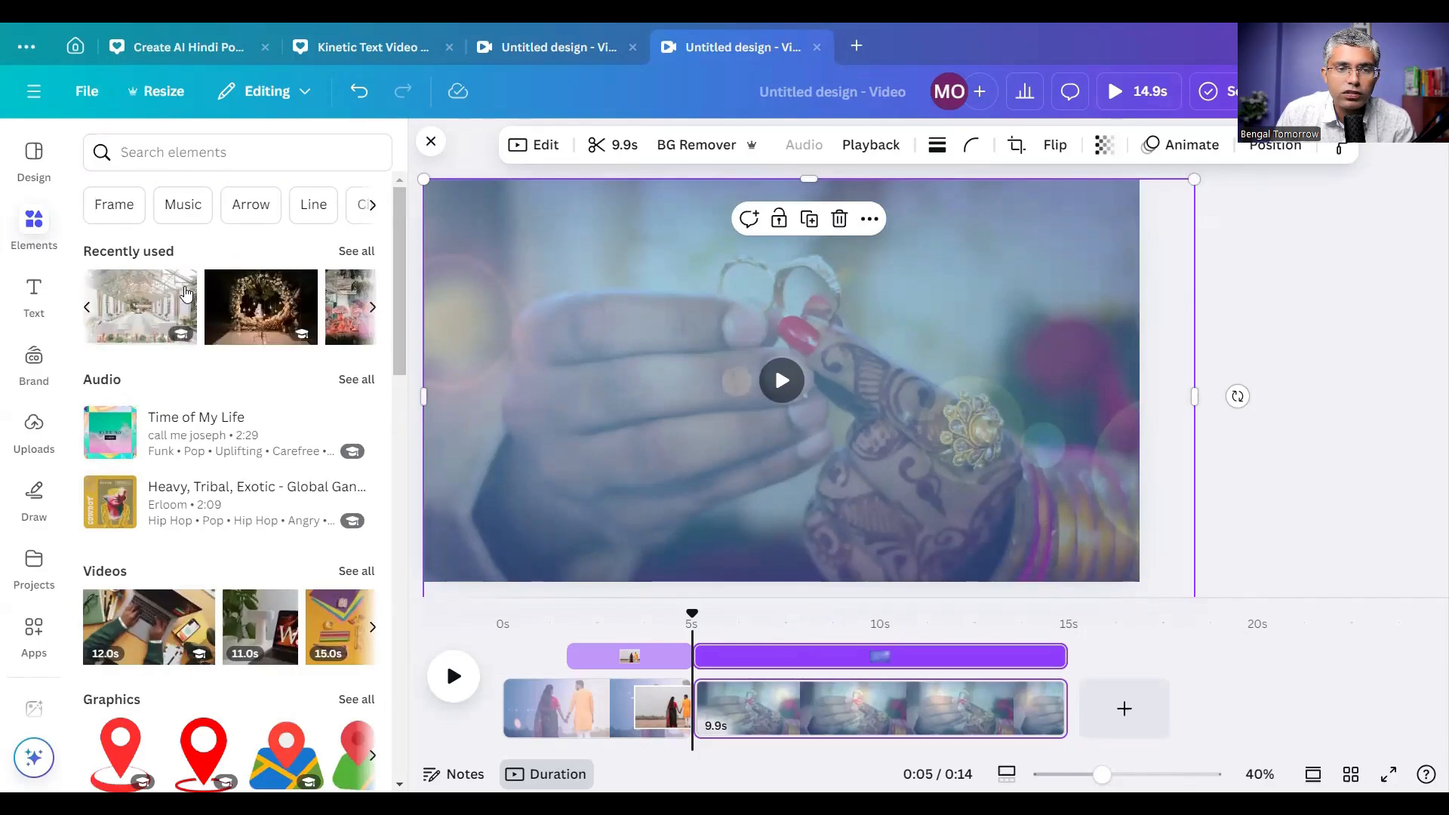
scroll(89, 307, "right", 5)
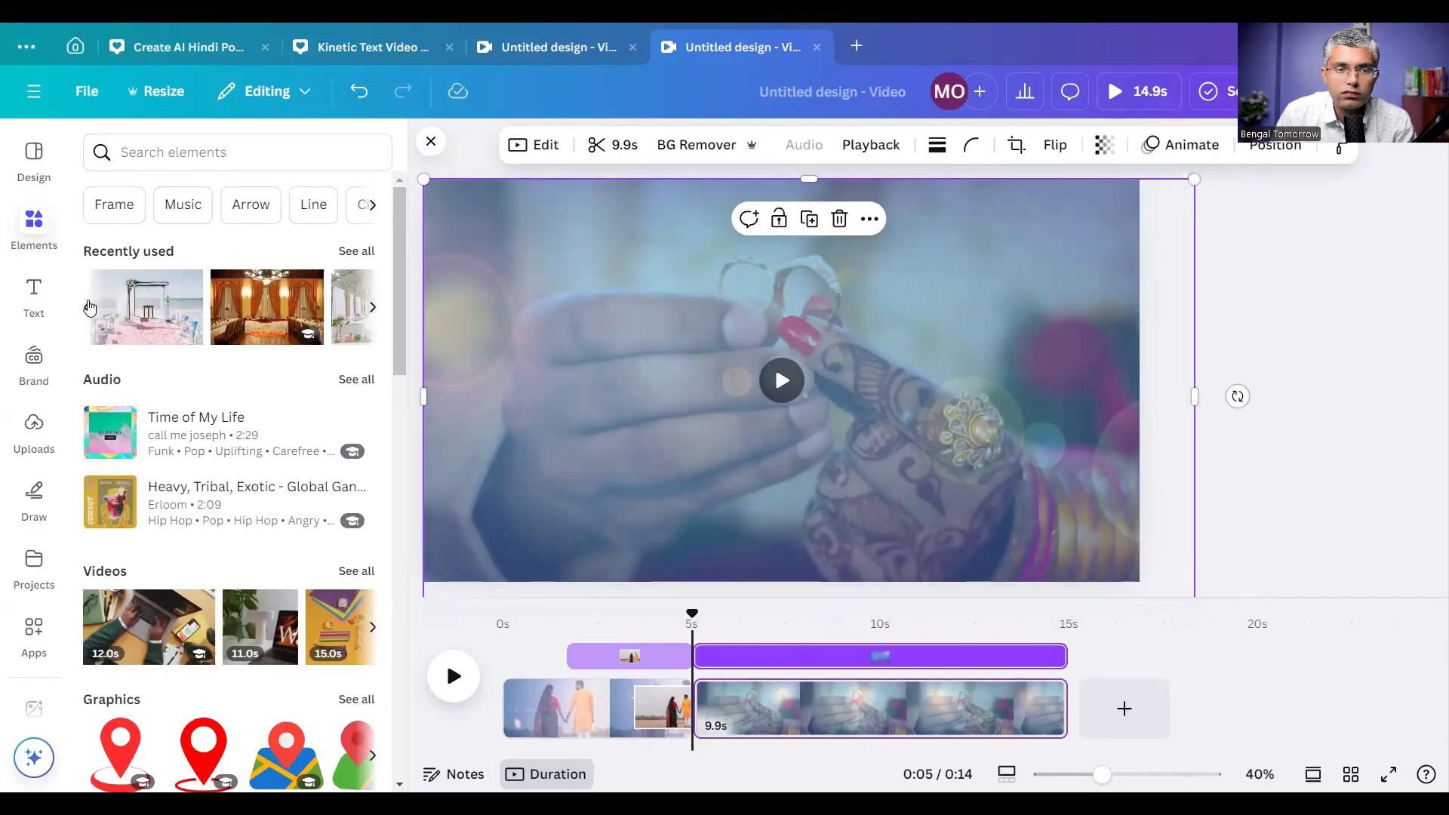
scroll(90, 307, "left", 5)
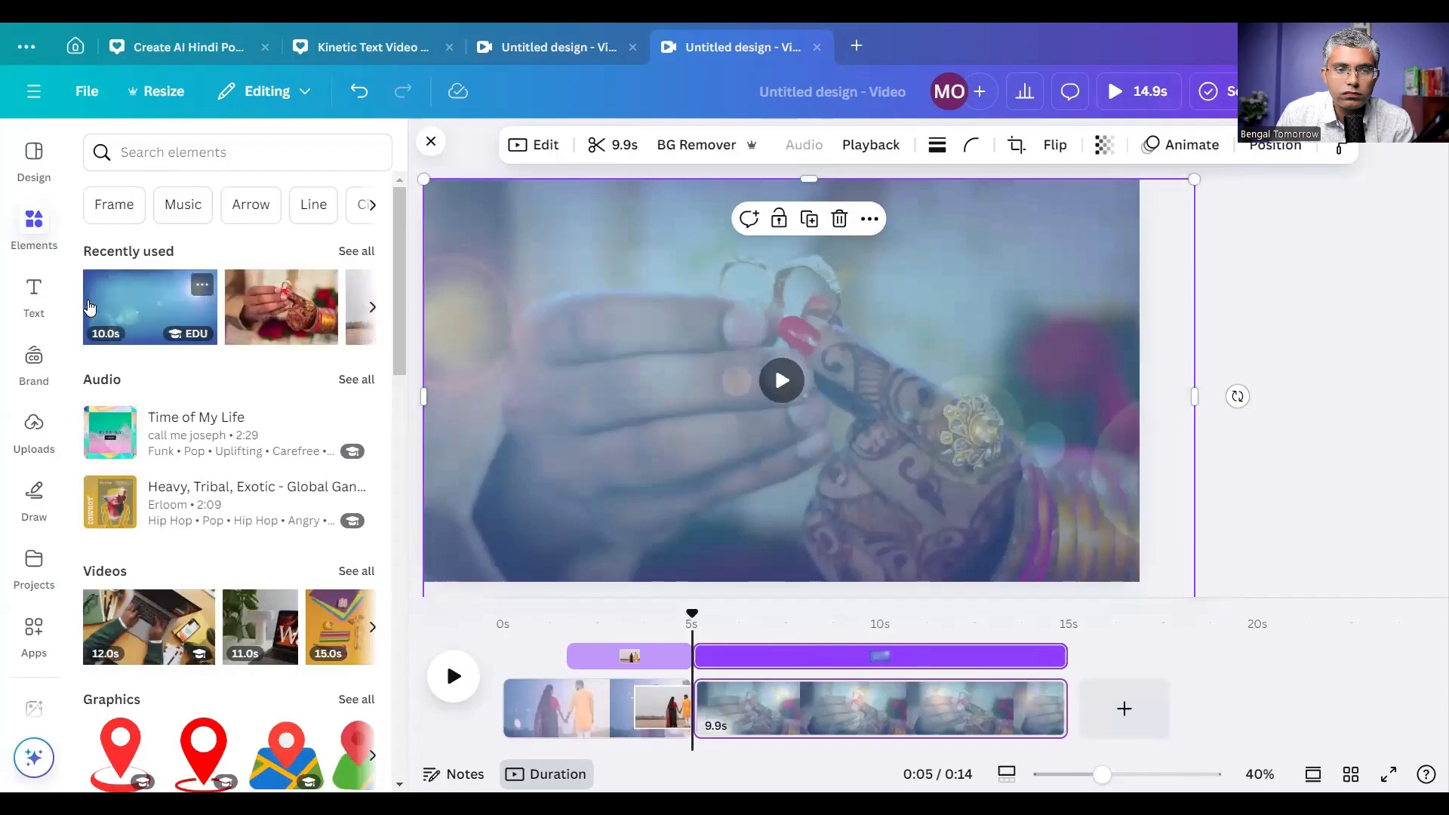
left_click(275, 309)
left_click_drag(762, 388, 776, 384)
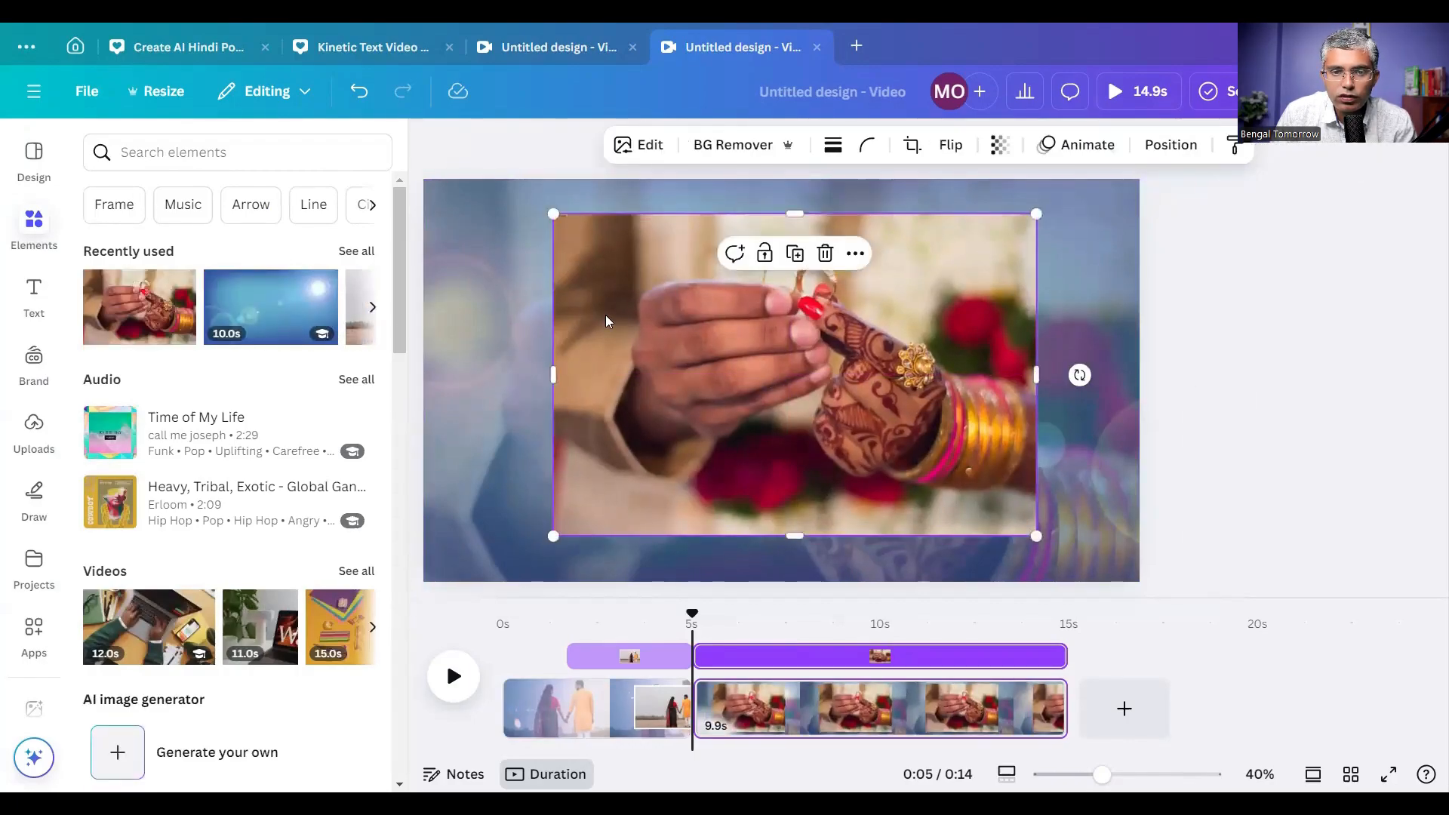
left_click_drag(553, 214, 582, 233)
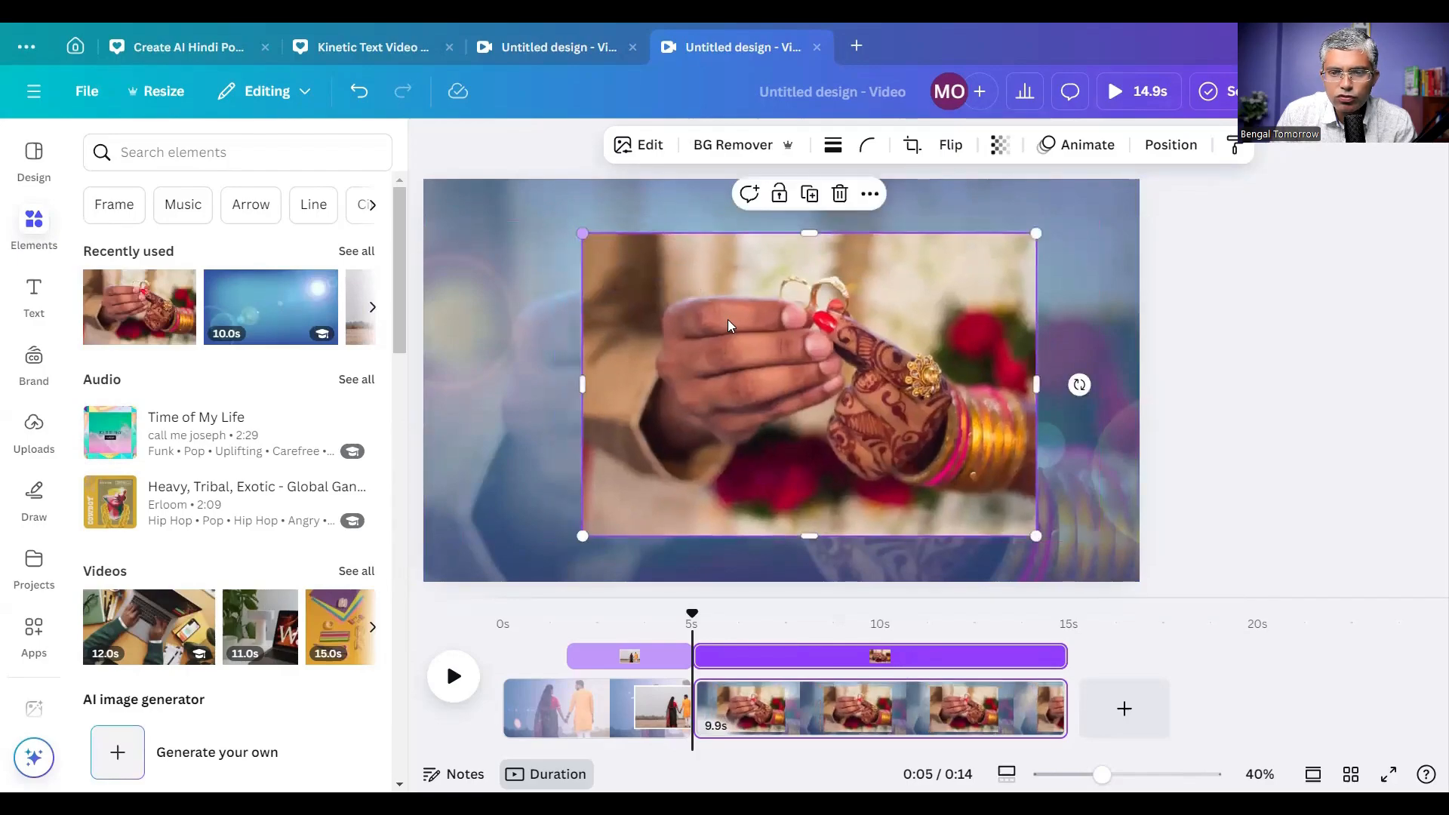
left_click_drag(742, 323, 729, 315)
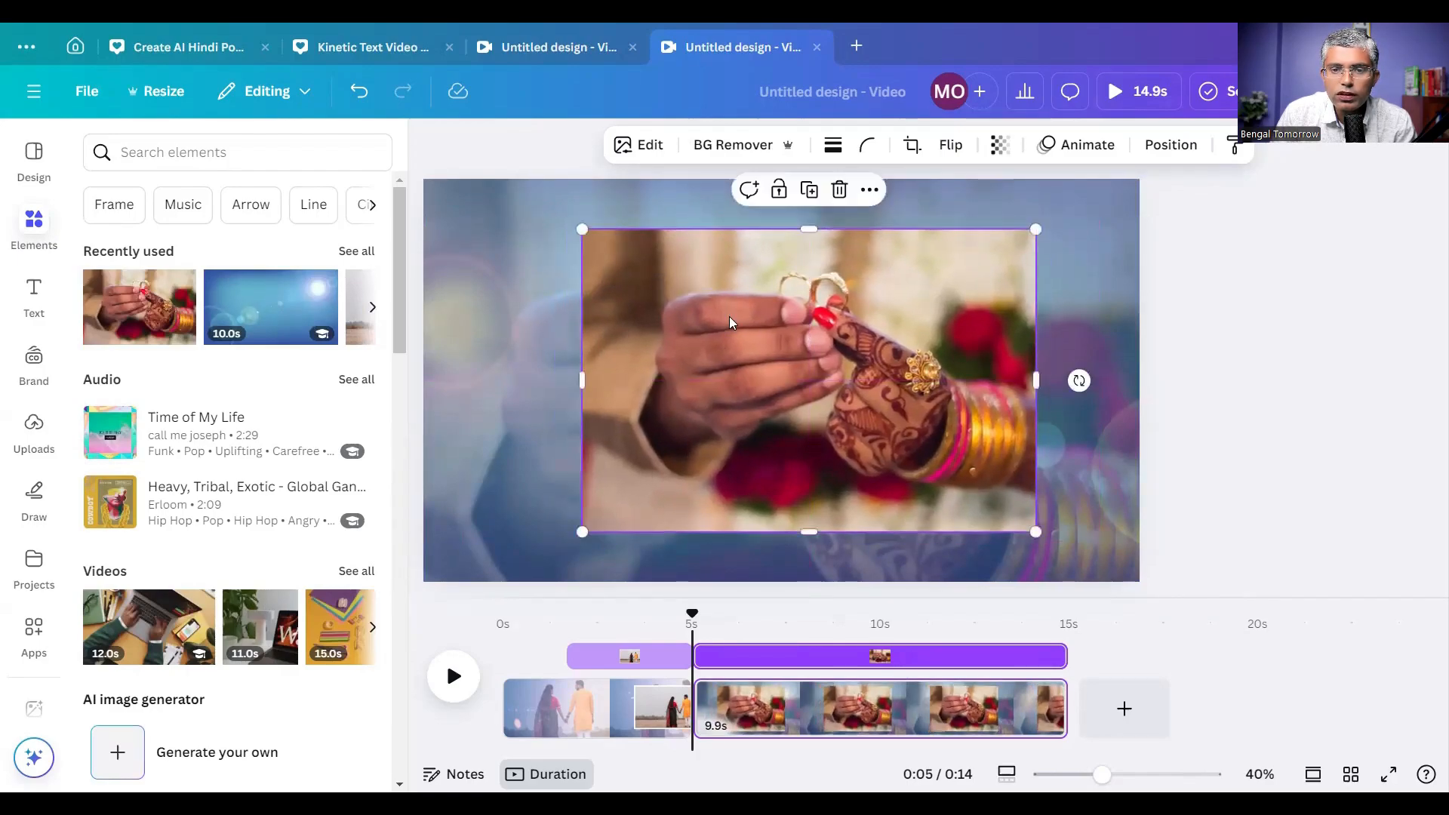
- Give the foreground rings photo a solid white border with a weight of 25
left_click(834, 150)
left_click_drag(724, 270, 761, 270)
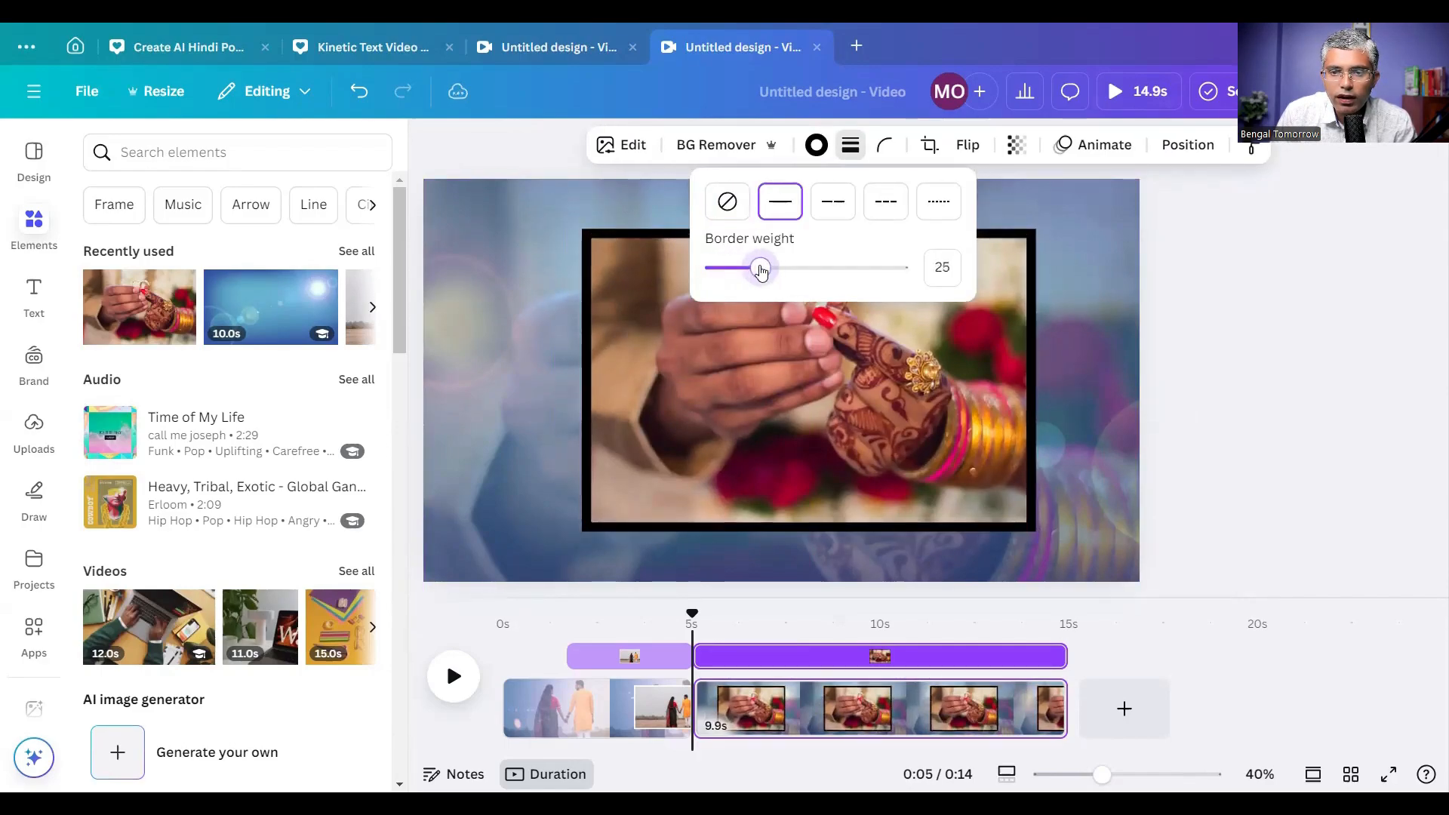
left_click(816, 148)
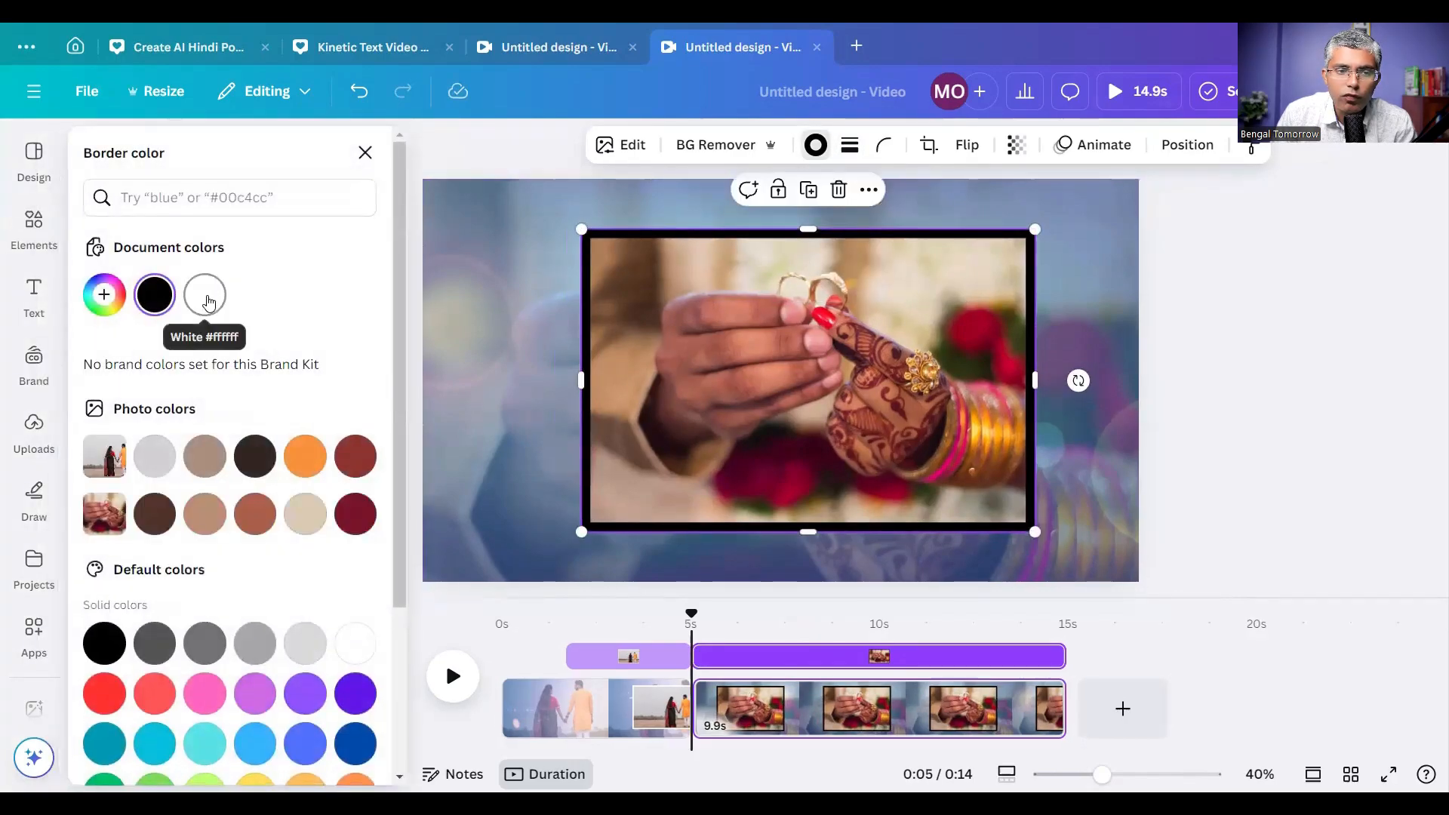
left_click(209, 303)
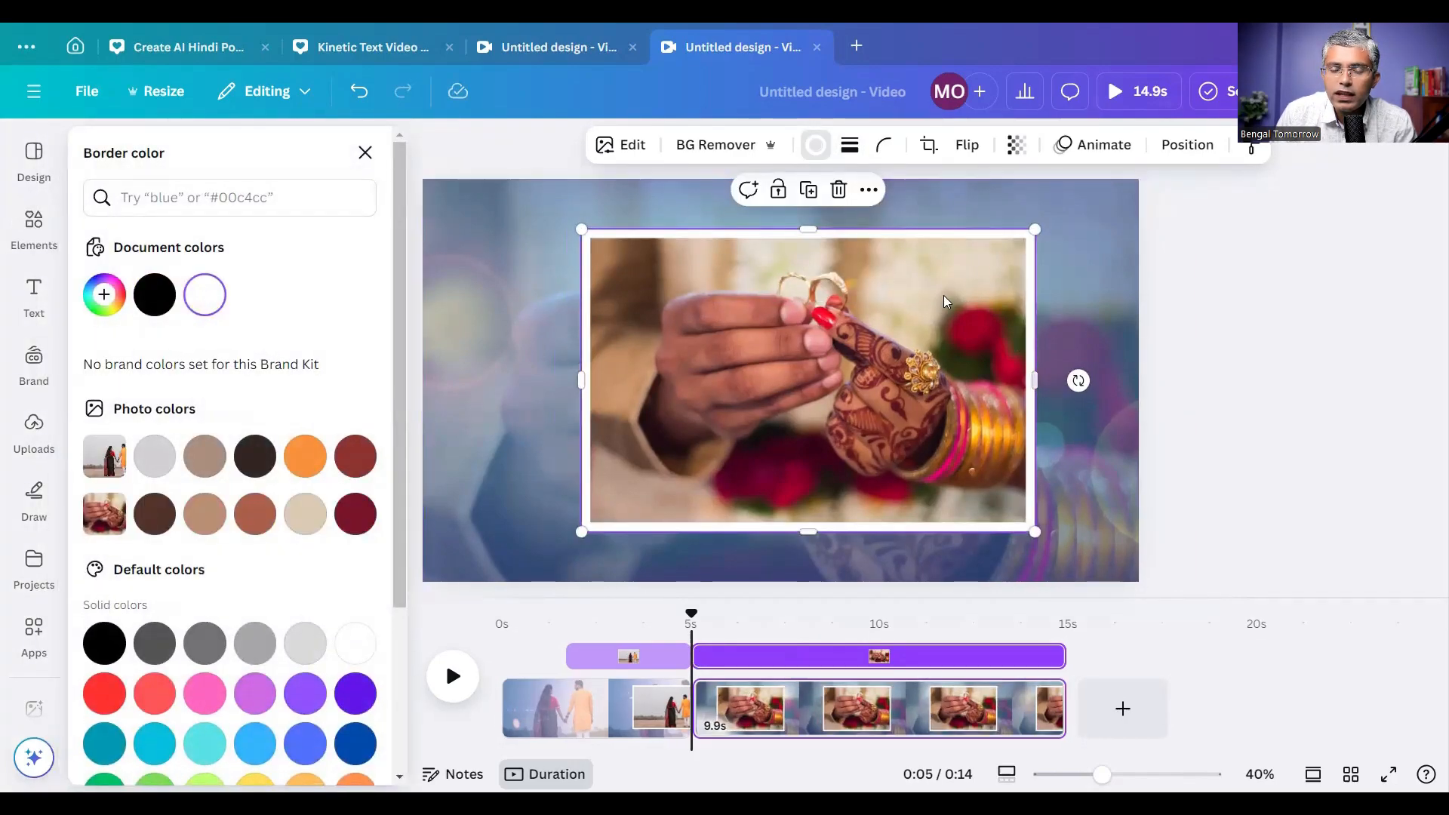
- Apply the Ink animation to the foreground rings photo for both enter and exit, using the Flow style
left_click(1096, 145)
left_click(226, 510)
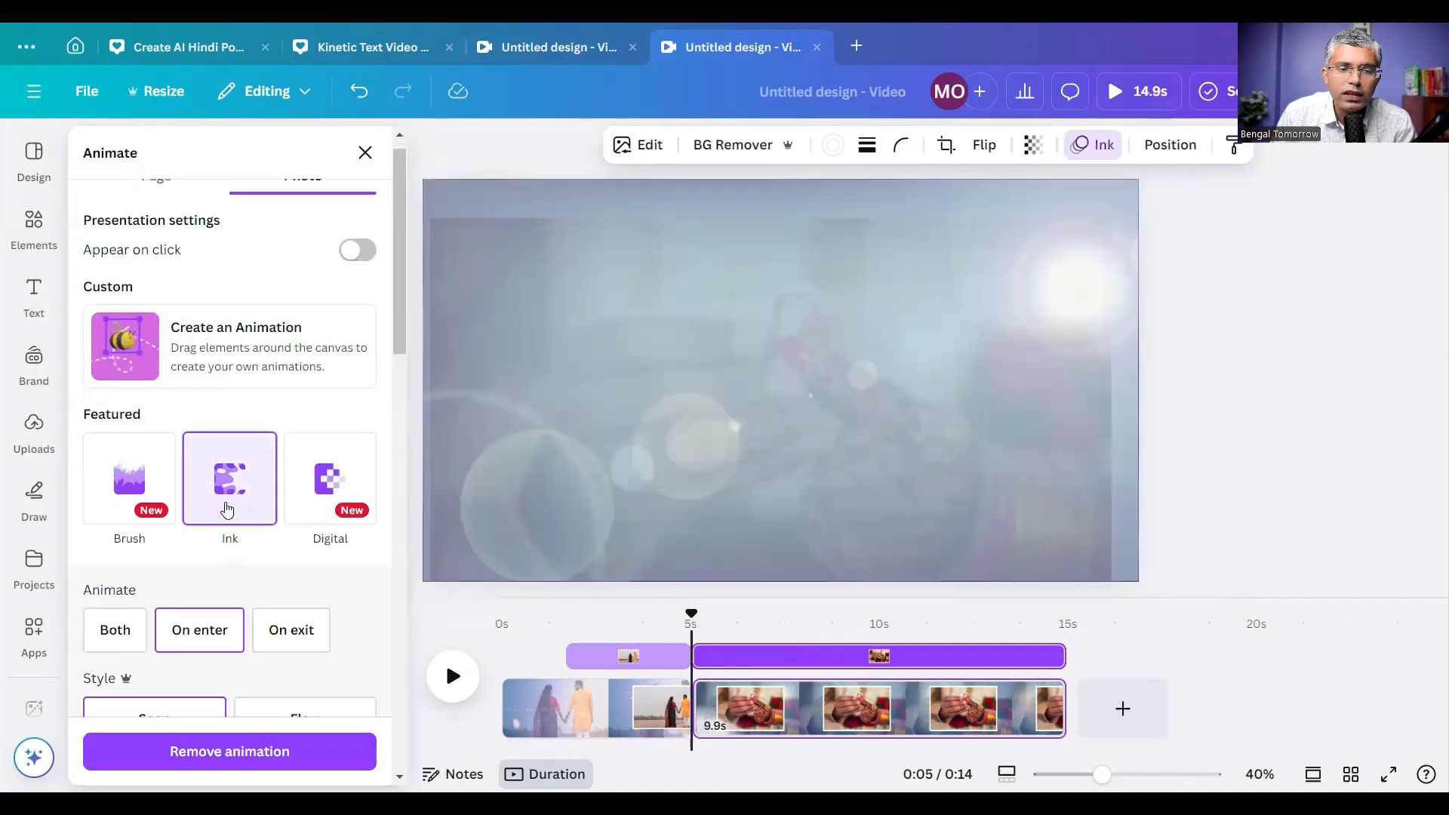
scroll(227, 520, "down", 3)
left_click(124, 531)
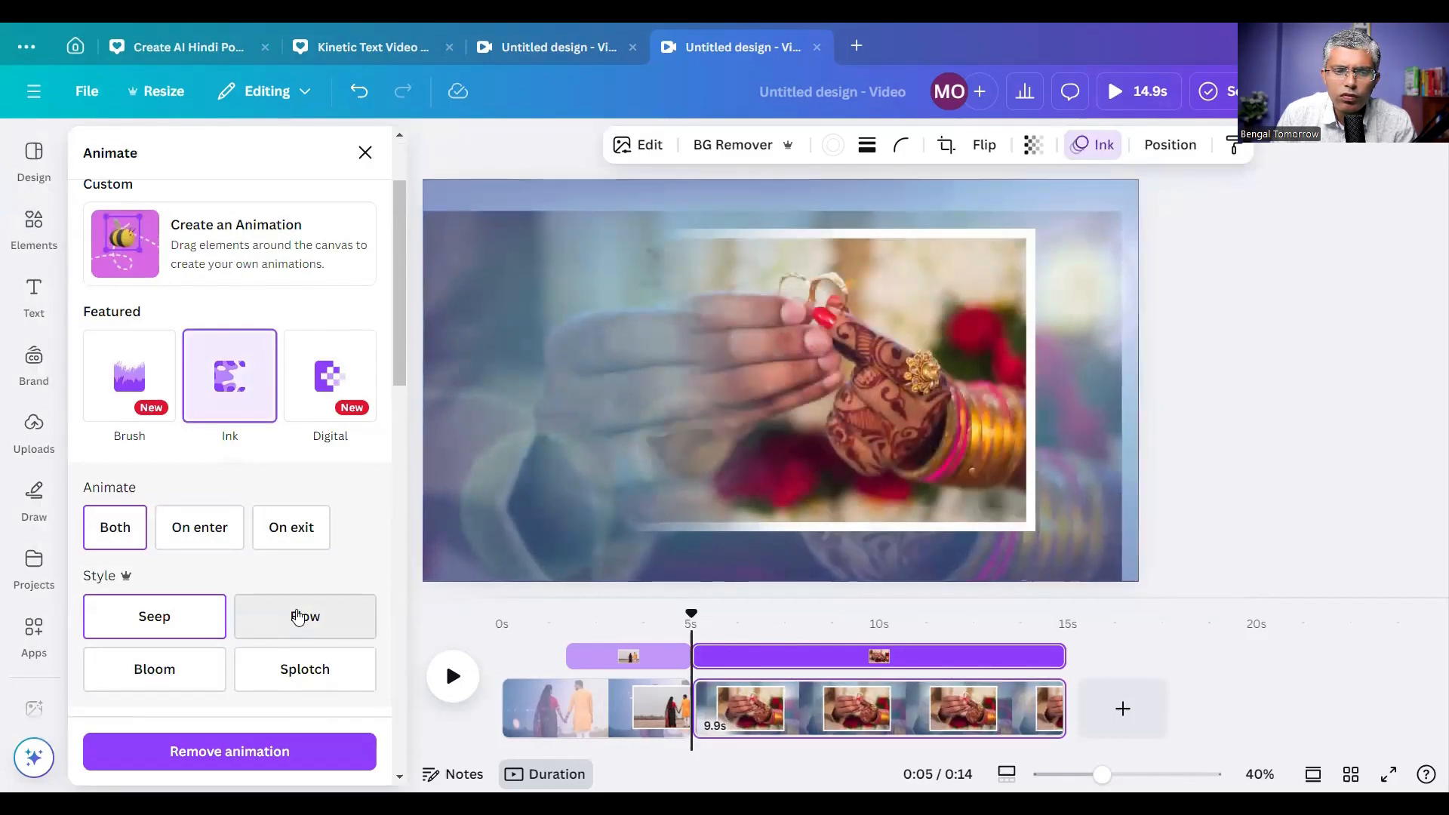
left_click(298, 617)
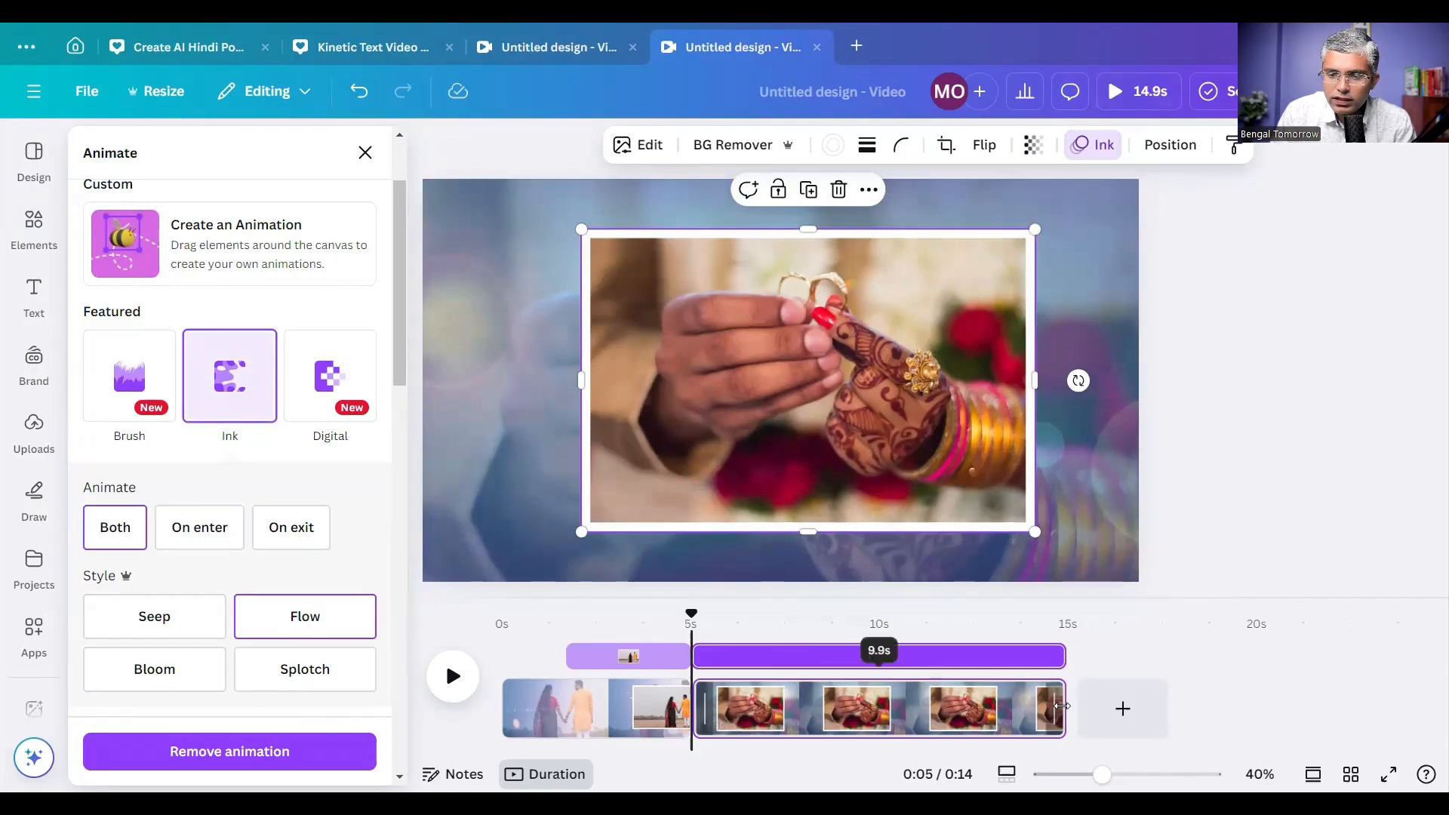
- Shorten the second page to 5.0 seconds and trim the start of its flare overlay so the clip lasts 4.0 seconds
left_click_drag(1062, 706, 879, 699)
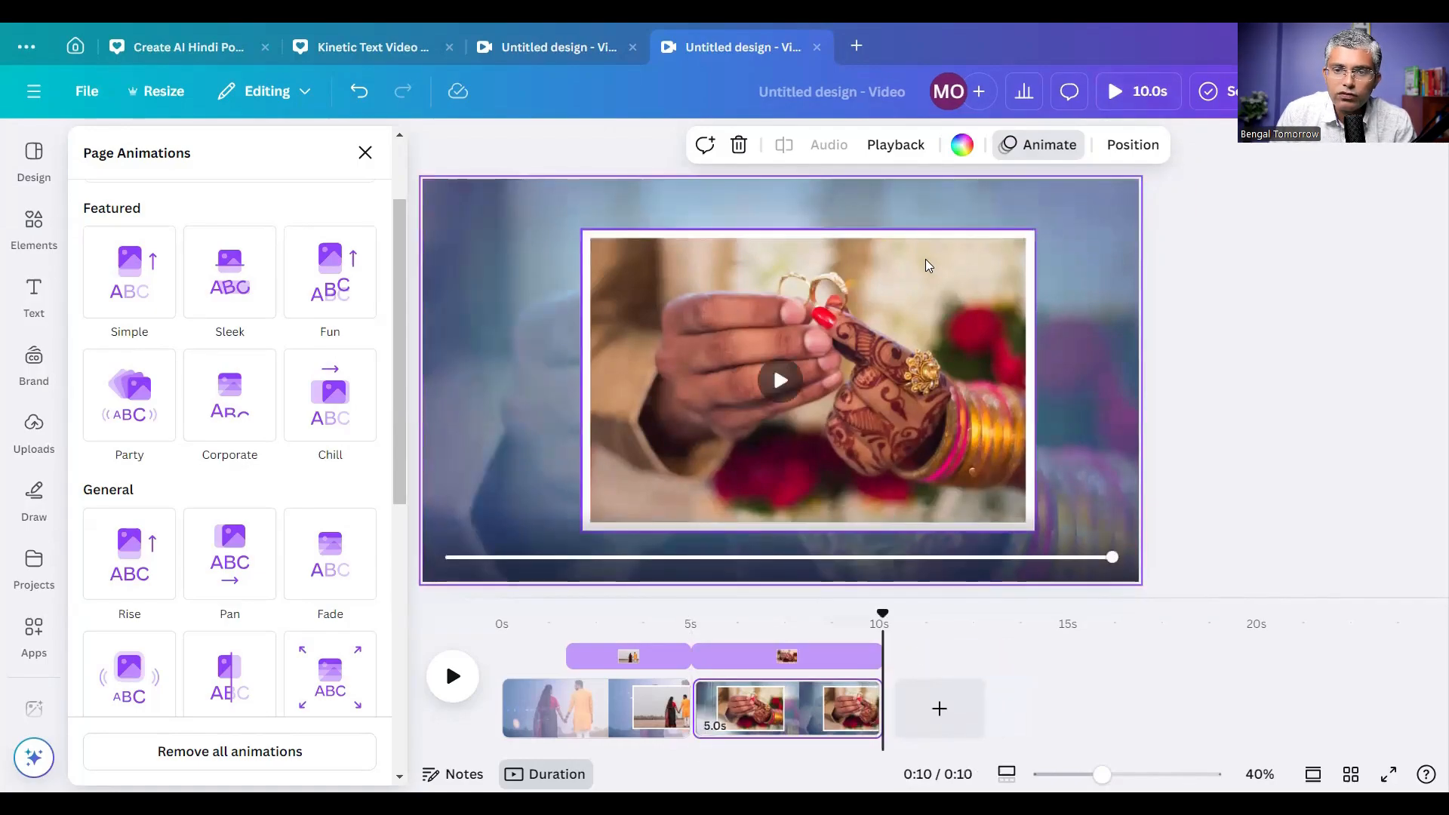
left_click(932, 238)
left_click(869, 190)
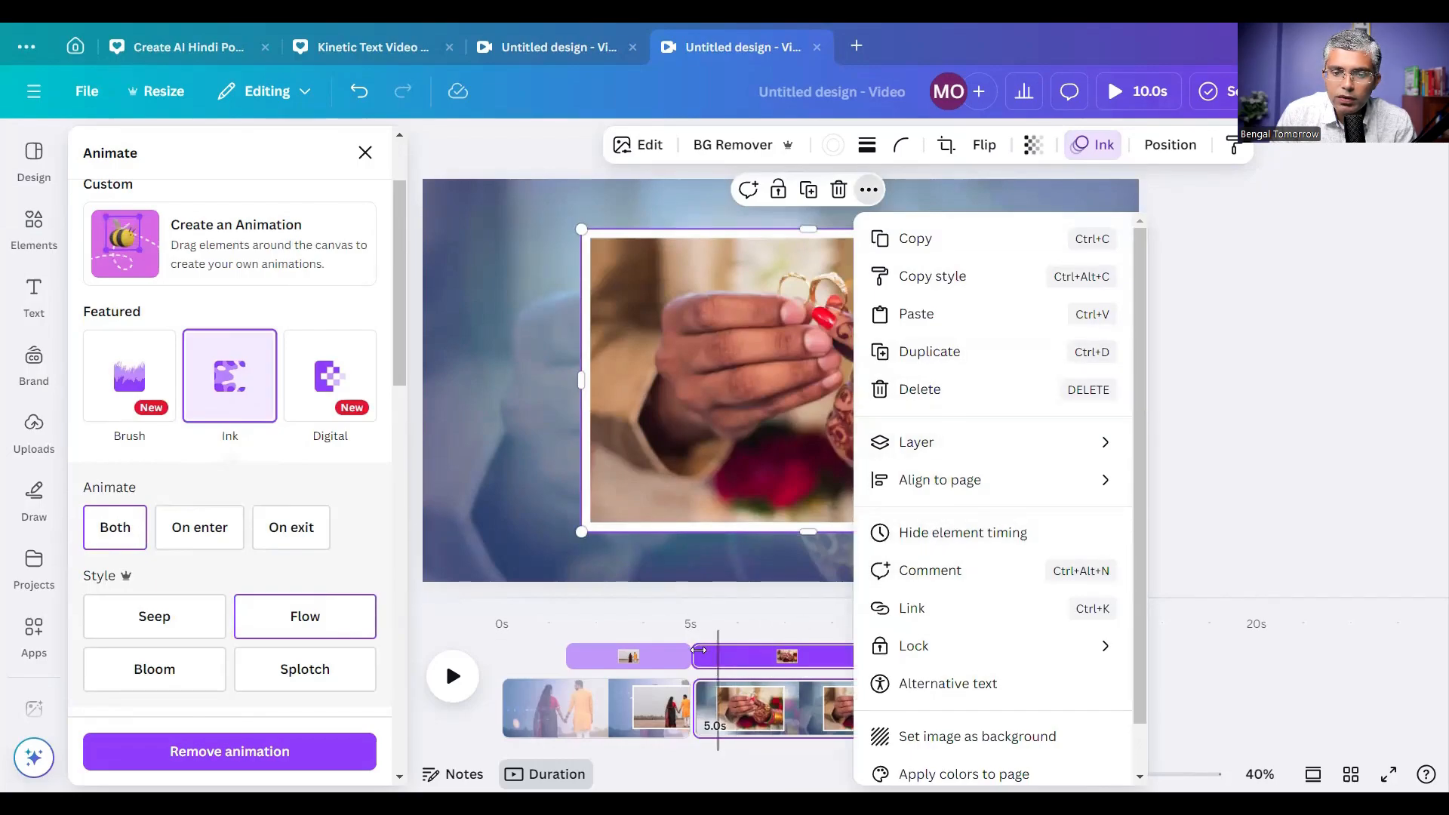
left_click(756, 567)
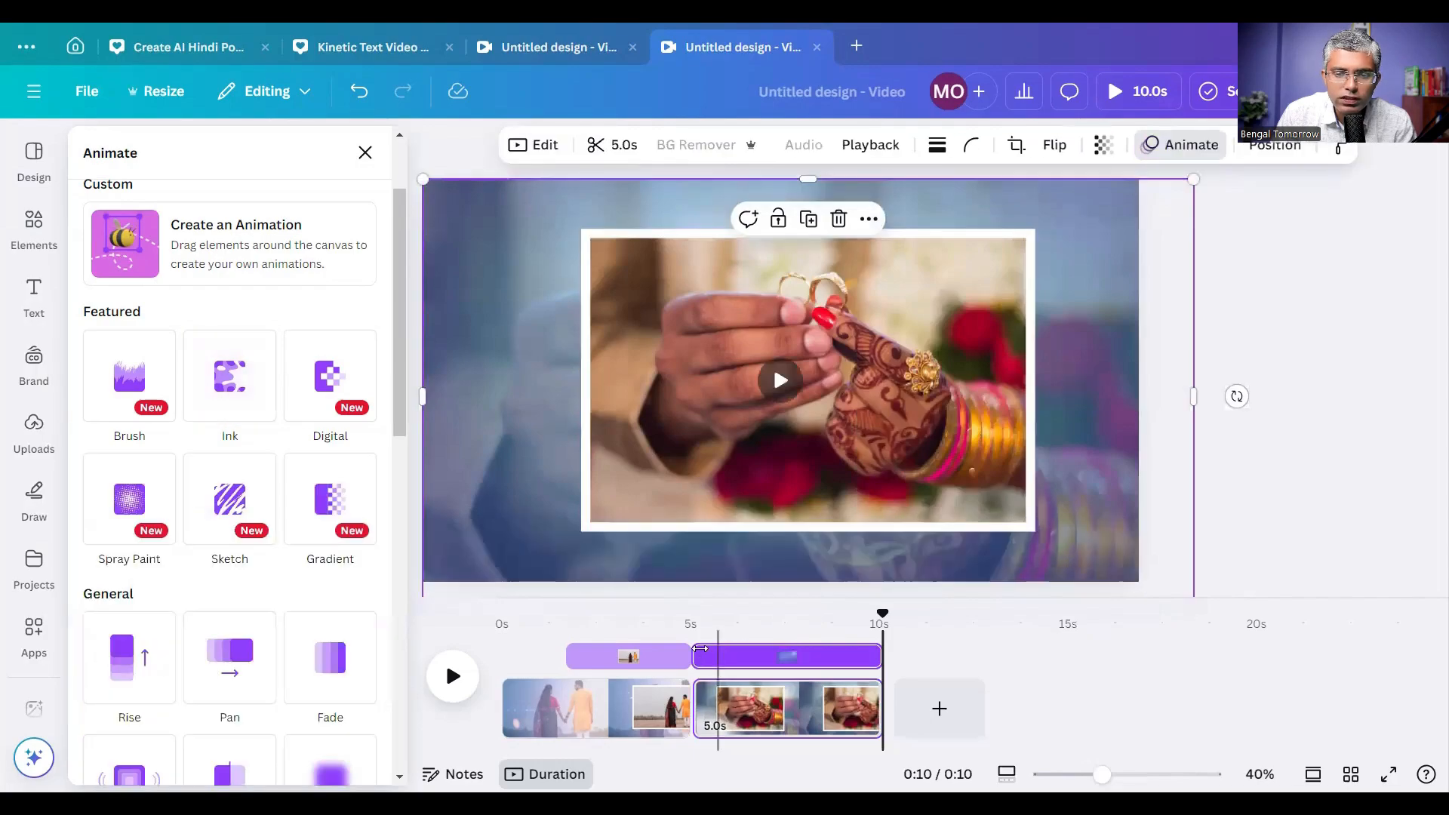
left_click_drag(701, 649, 735, 646)
left_click_drag(740, 646, 736, 646)
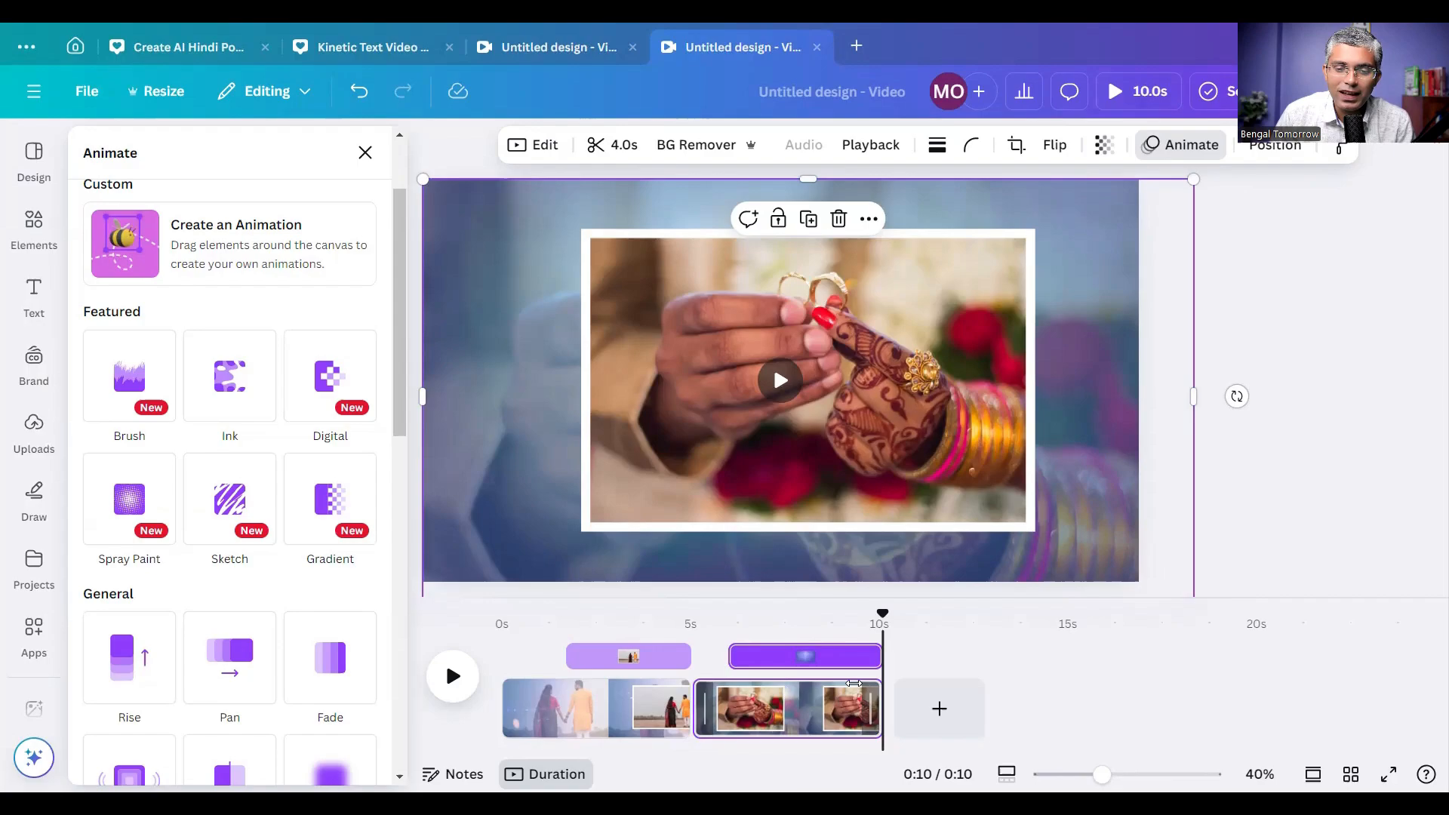
- Add a Match & Move transition lasting 2 seconds between the first and second pages, and play the video from the start
mouse_move(692, 712)
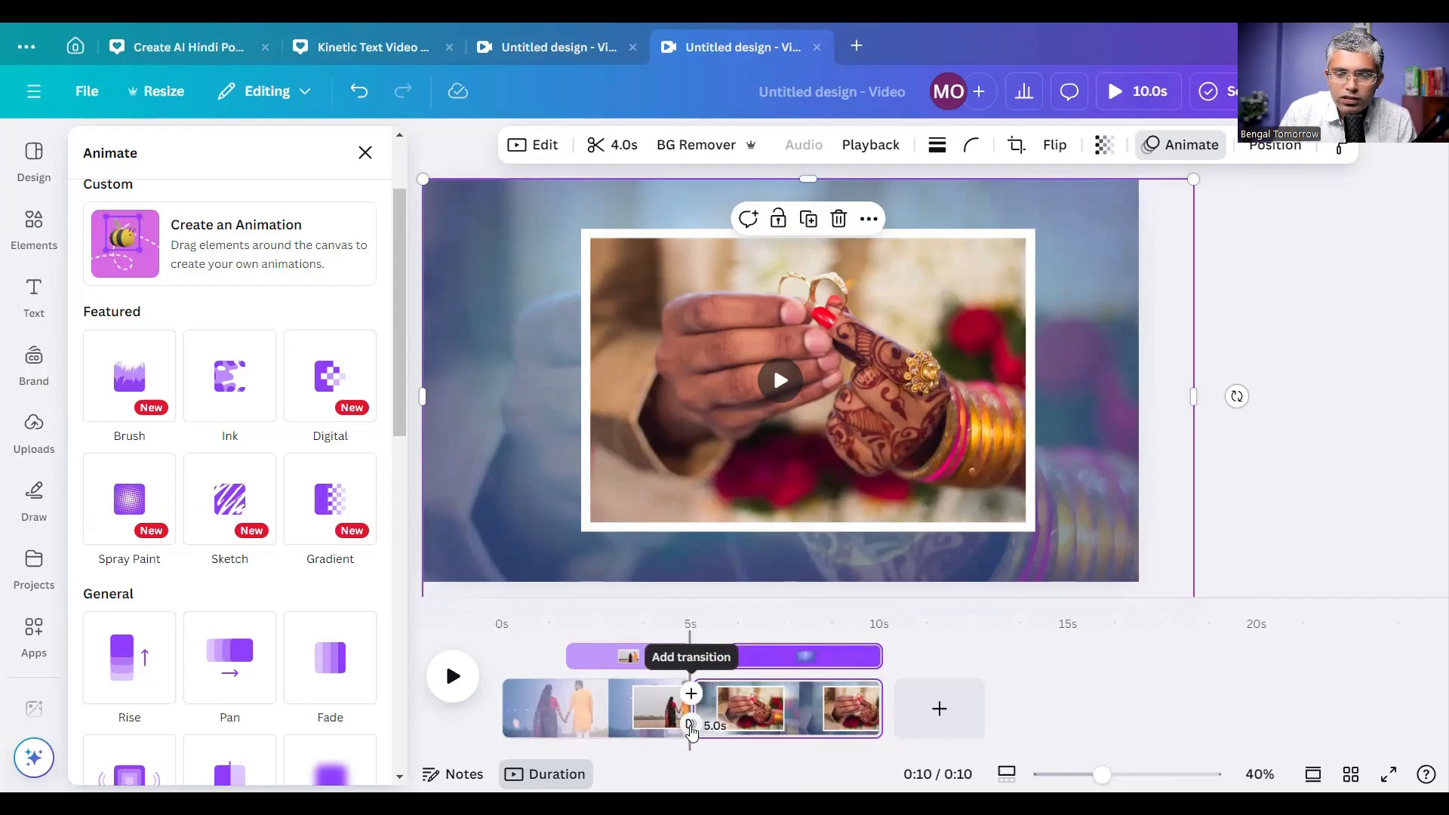
left_click(691, 727)
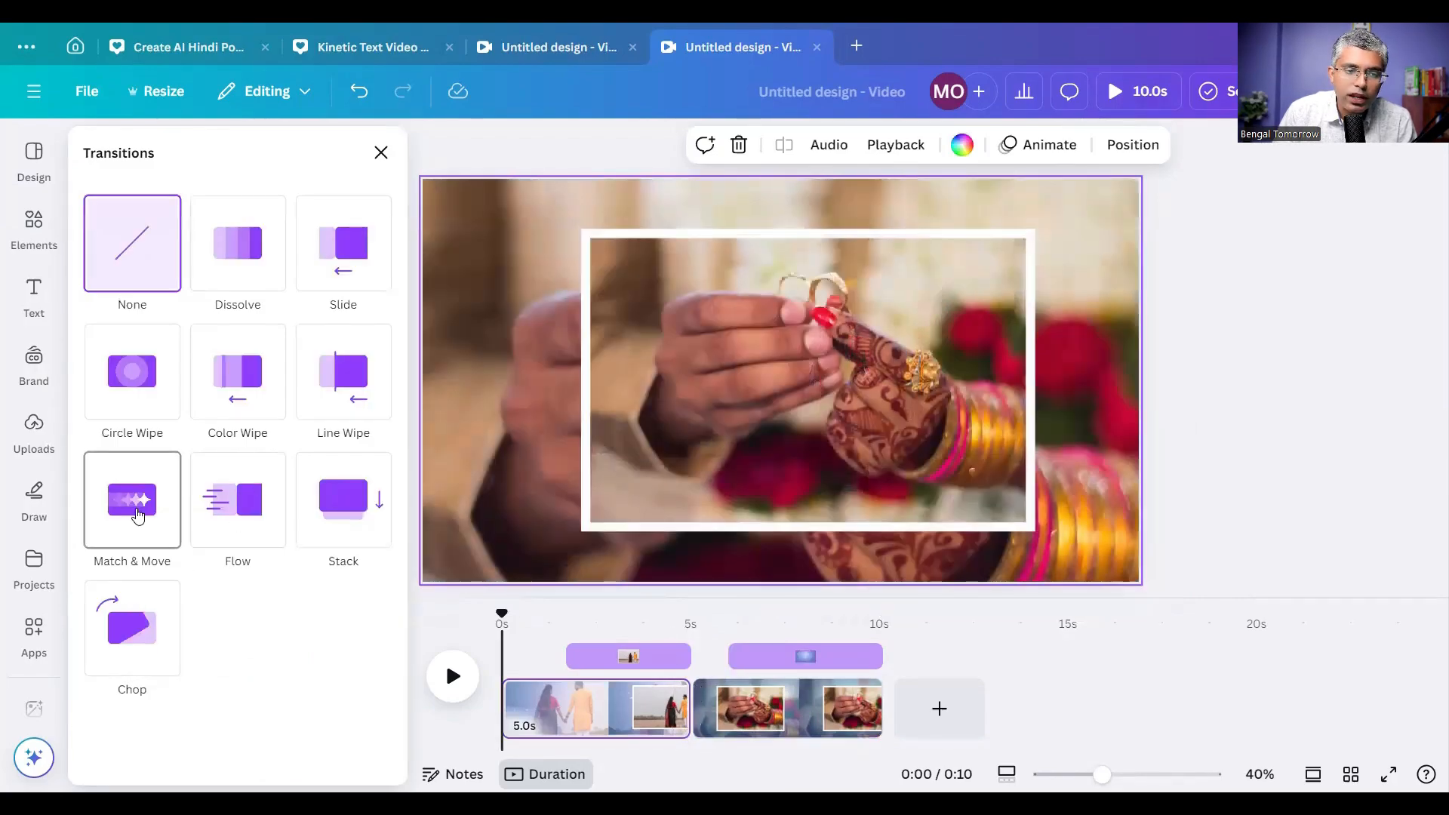
left_click(138, 515)
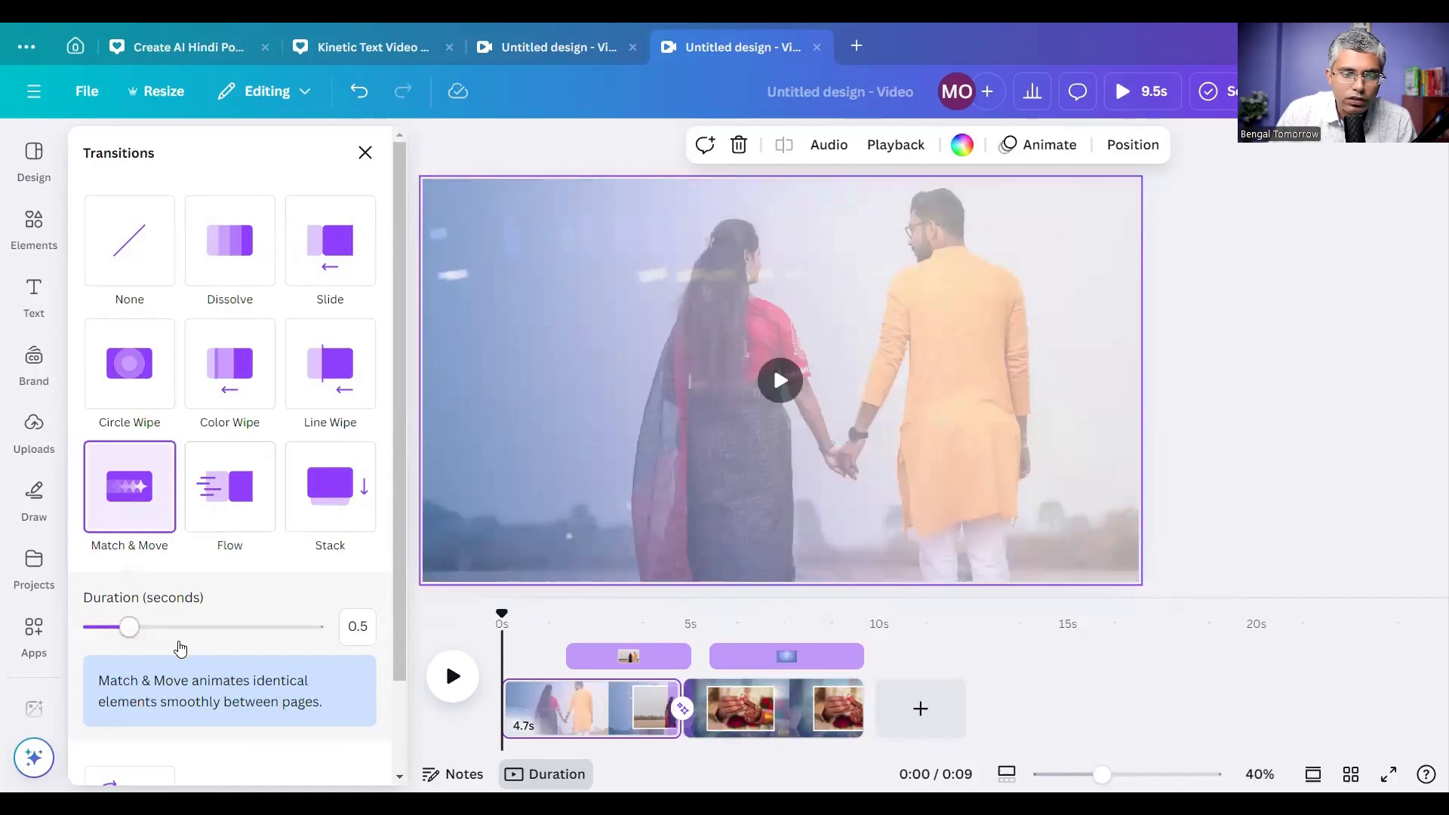
left_click_drag(171, 627, 268, 627)
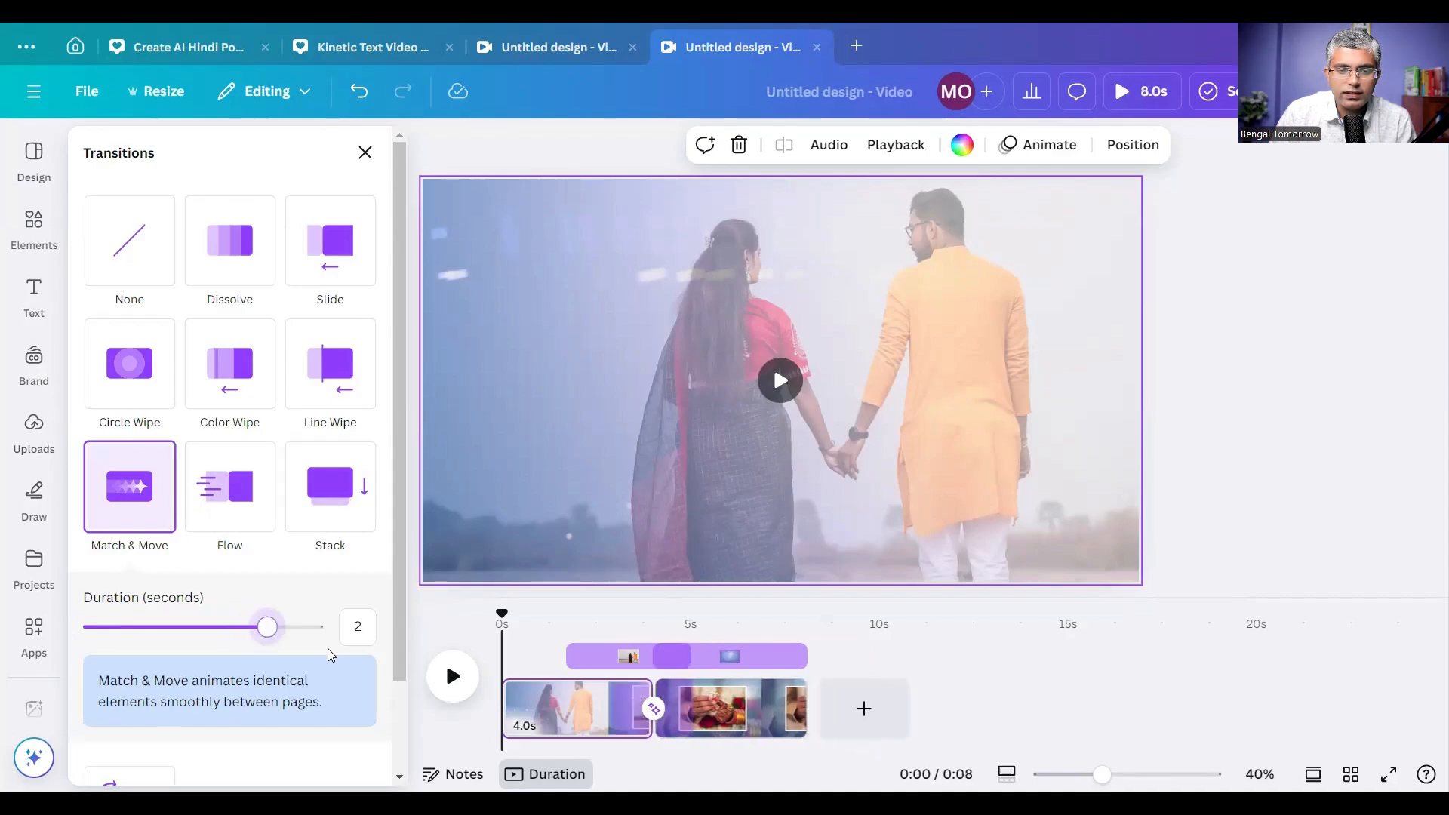
scroll(206, 705, "down", 2)
scroll(207, 705, "down", 1)
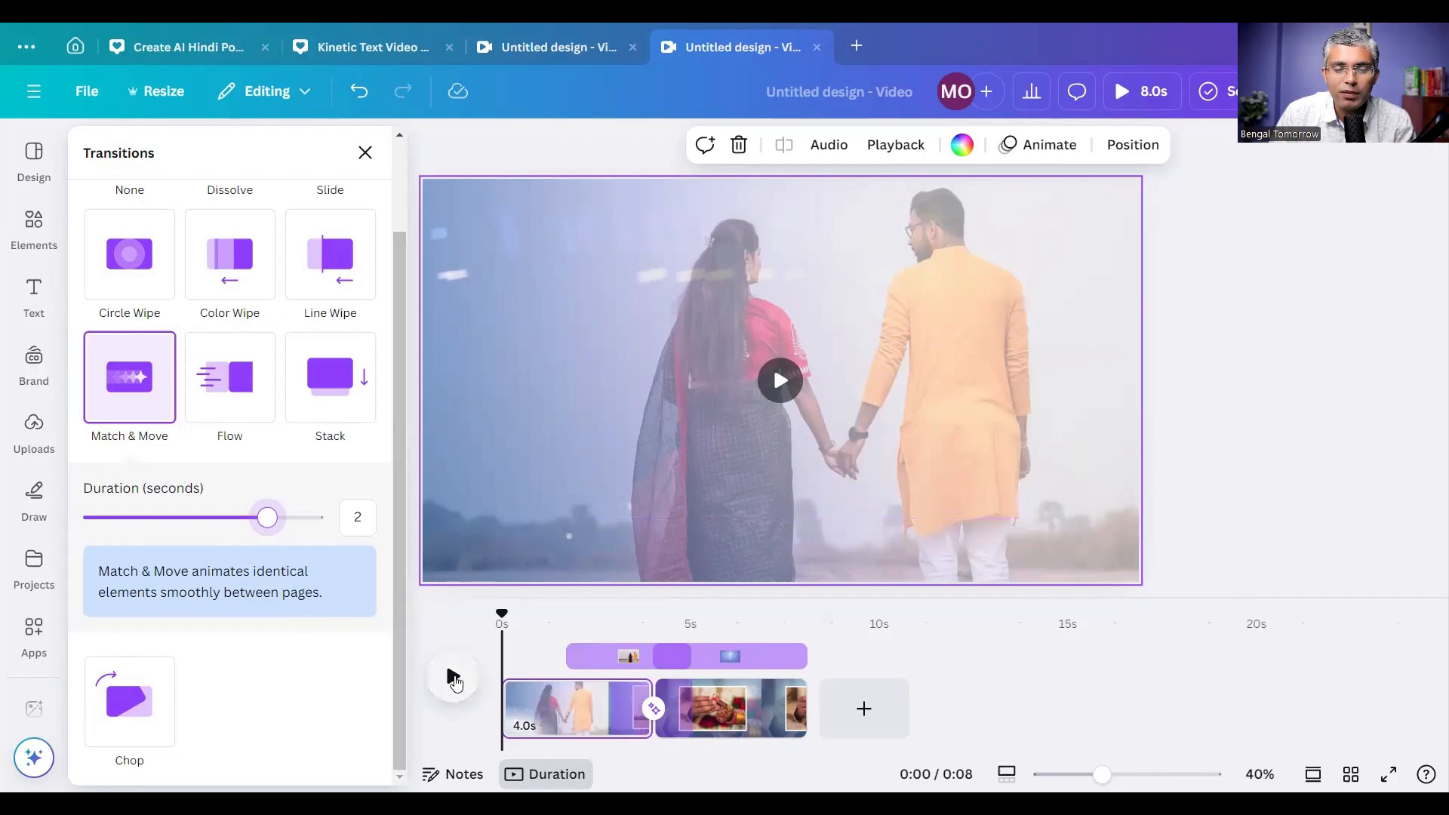
left_click(453, 678)
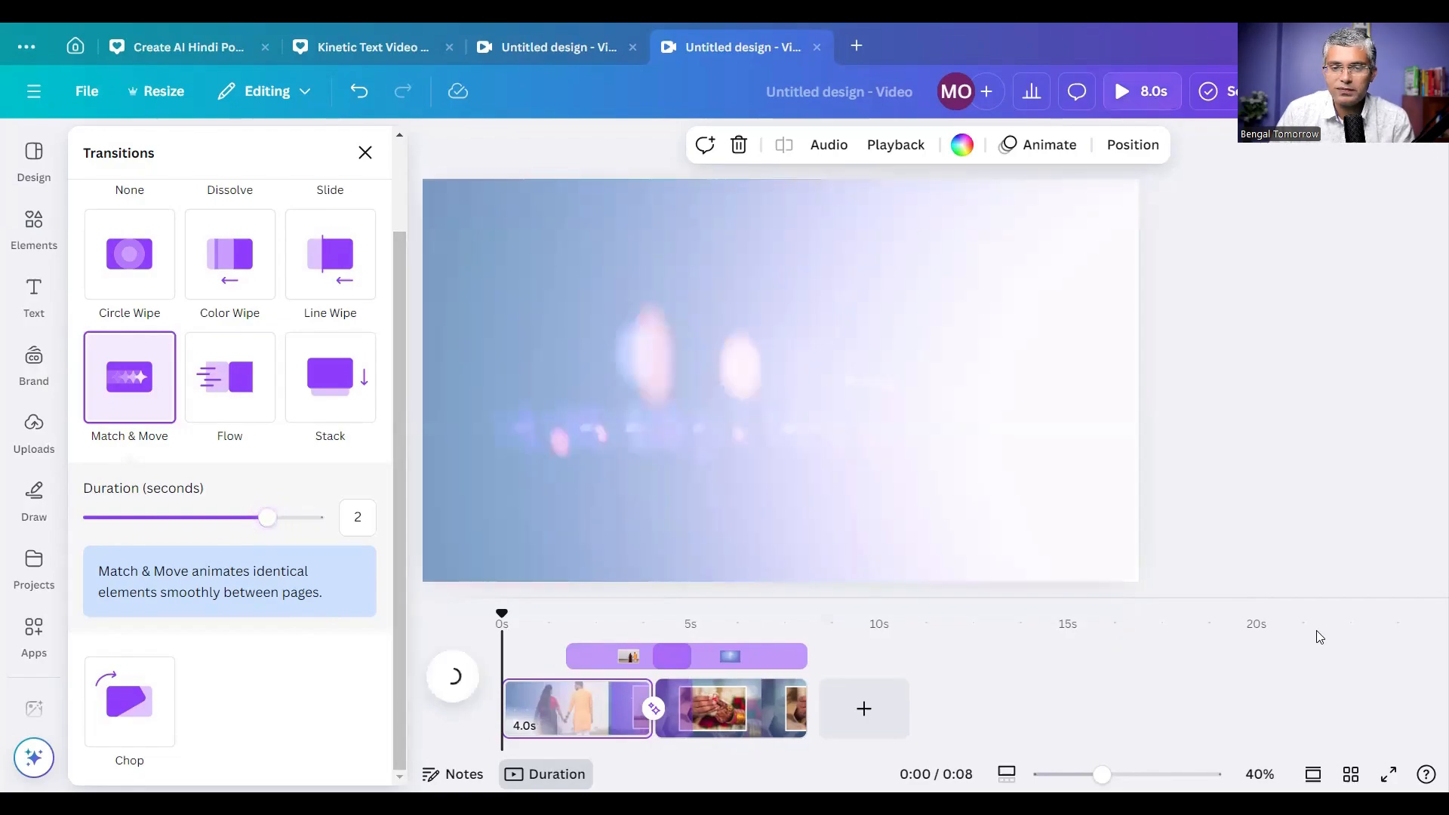